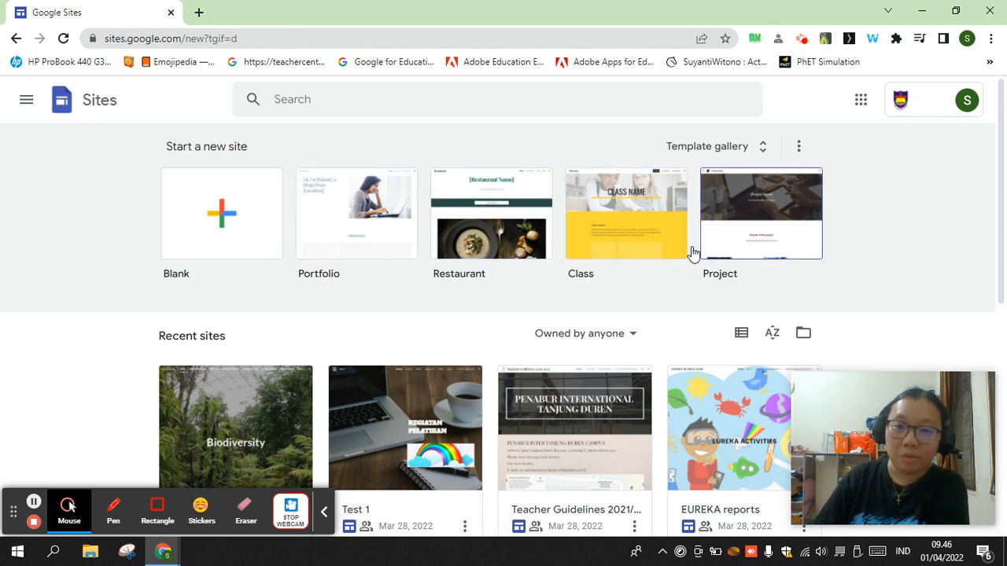
# Step: Create a new blank site and dismiss the Java update notice and the template suggestion
pyautogui.click(198, 235)
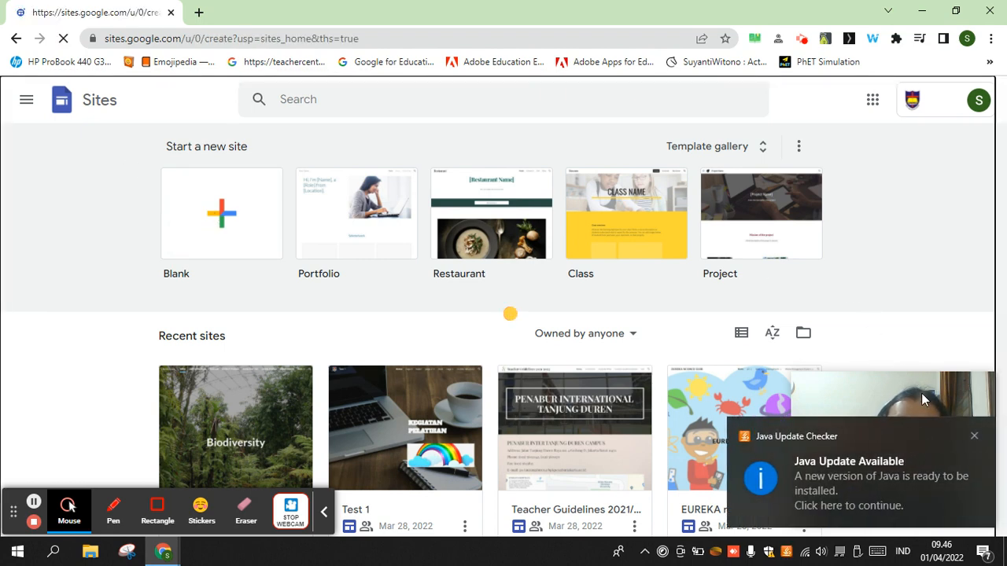
pyautogui.click(973, 435)
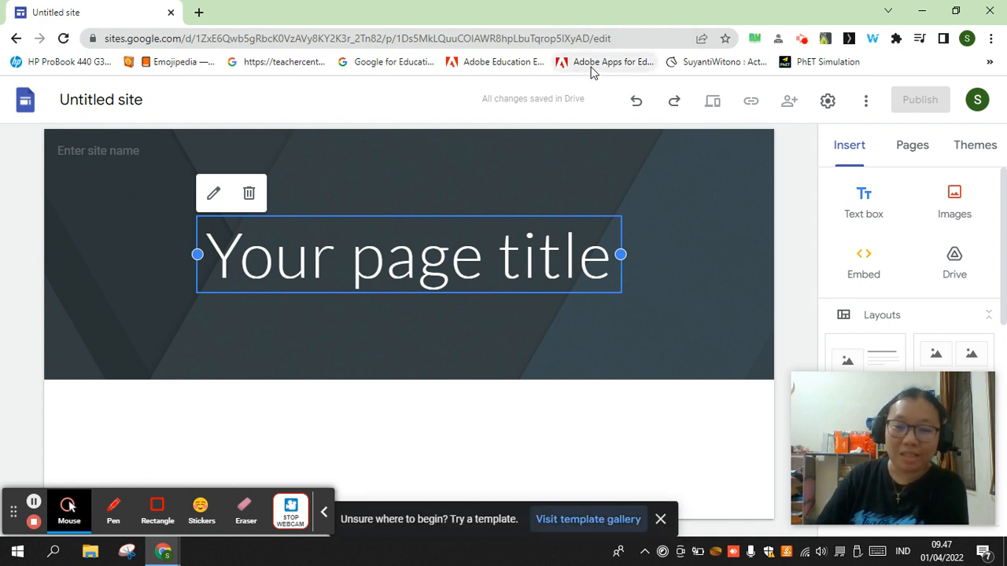
pyautogui.click(662, 520)
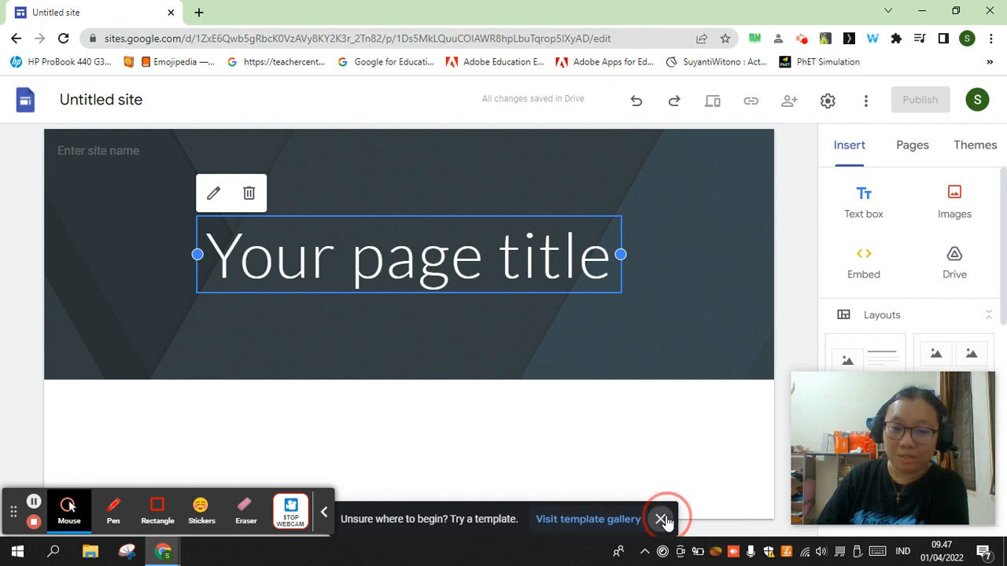
pyautogui.click(323, 512)
# Step: Name the site file "Digital Skills" and apply the same name as the site name in the page header
pyautogui.click(69, 99)
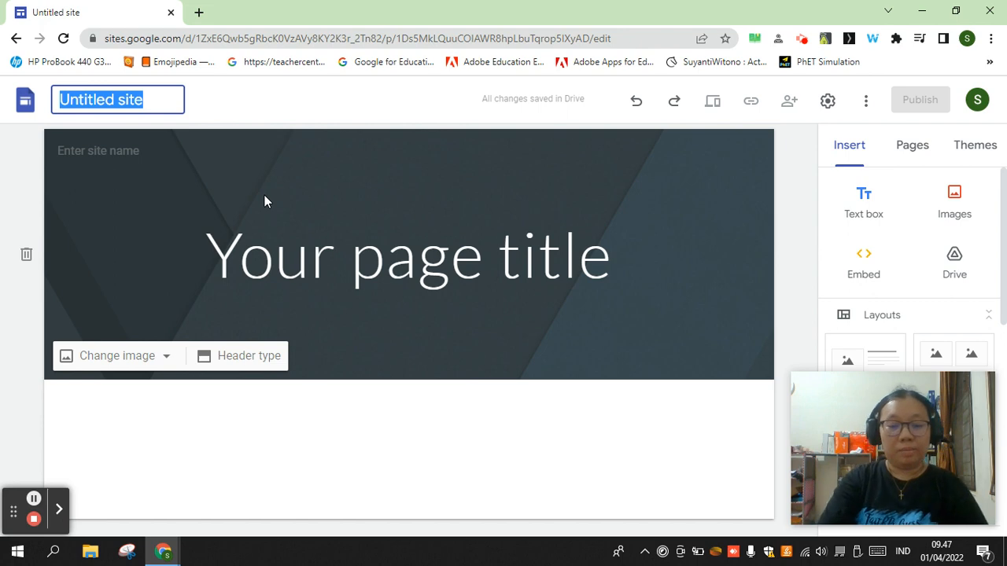
pyautogui.write('Digital')
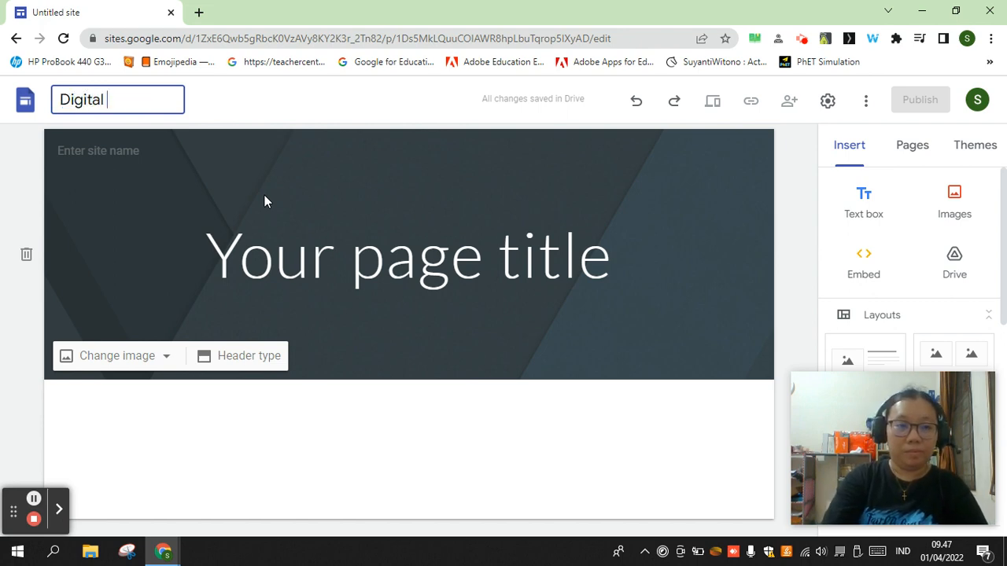
pyautogui.write(' Skills')
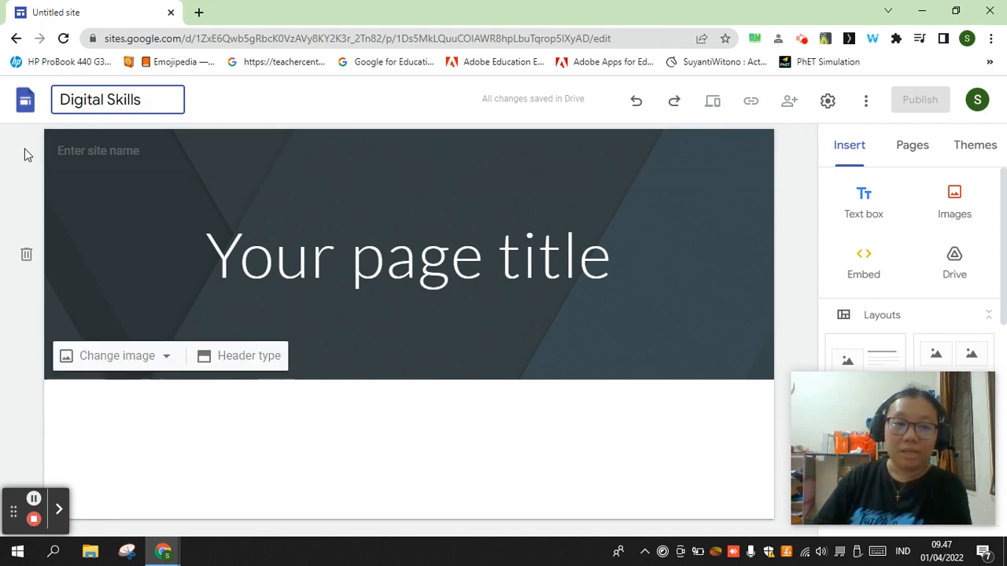
pyautogui.click(109, 150)
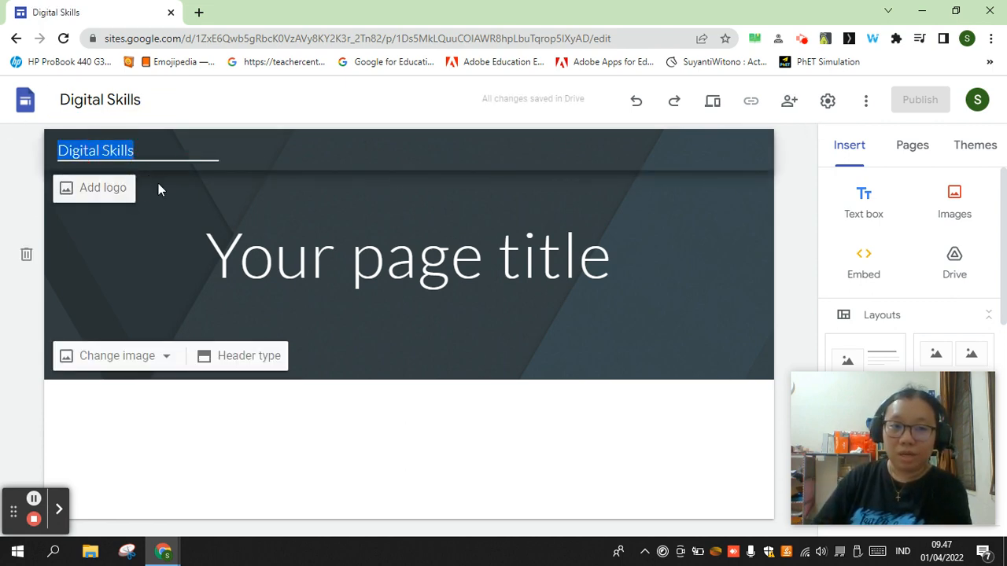
pyautogui.click(162, 261)
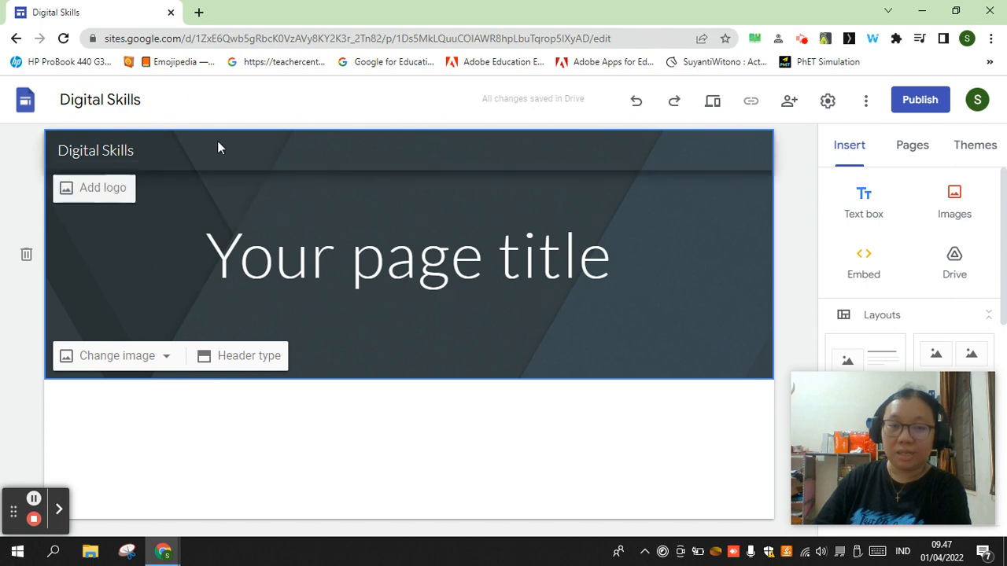
# Step: Rename both the site file and the site name in the page header as "Biology 101"
pyautogui.click(141, 100)
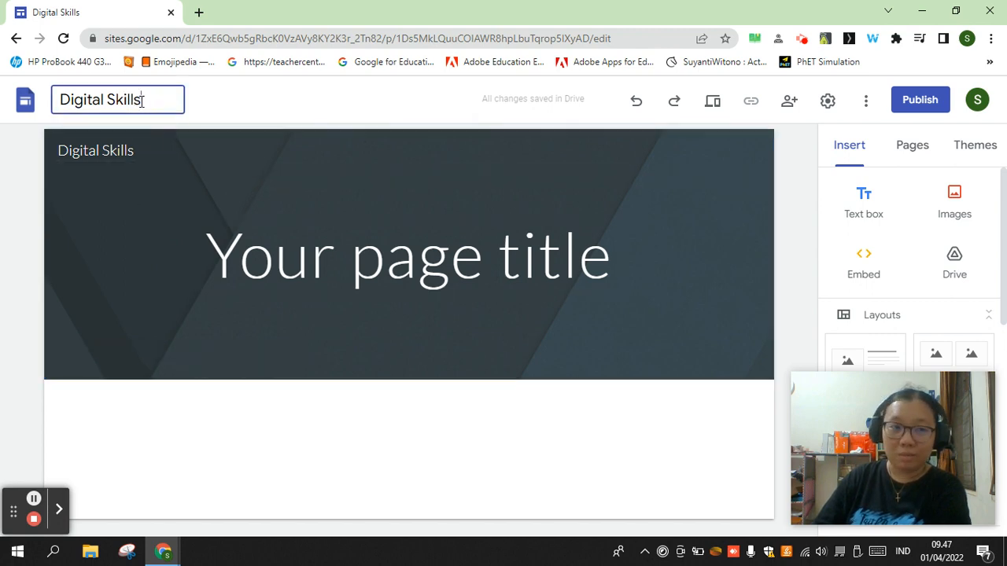
pyautogui.moveTo(140, 100); pyautogui.dragTo(24, 110)
pyautogui.write('Biology 101')
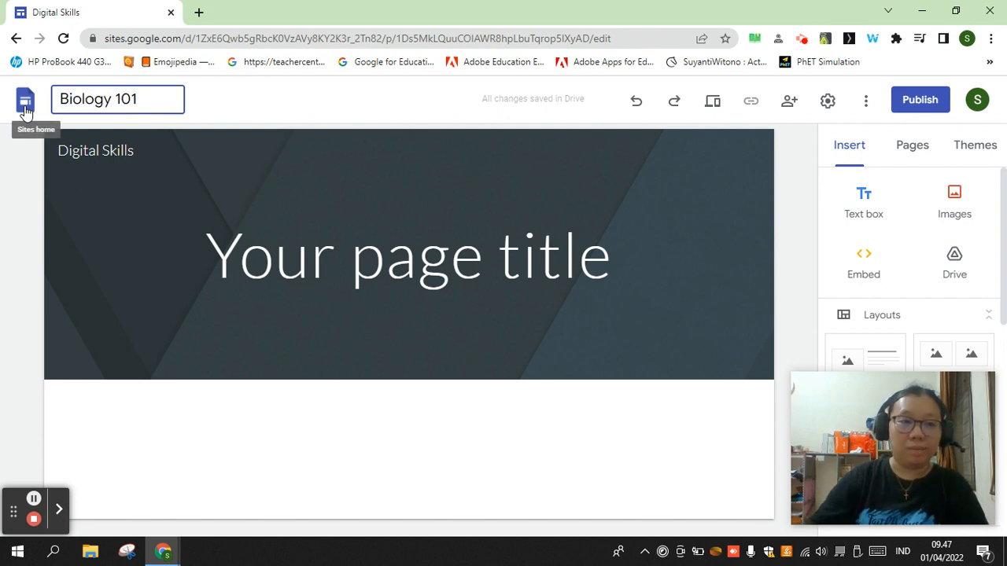
pyautogui.click(142, 155)
pyautogui.moveTo(149, 149); pyautogui.dragTo(0, 153)
pyautogui.write('Biology 101')
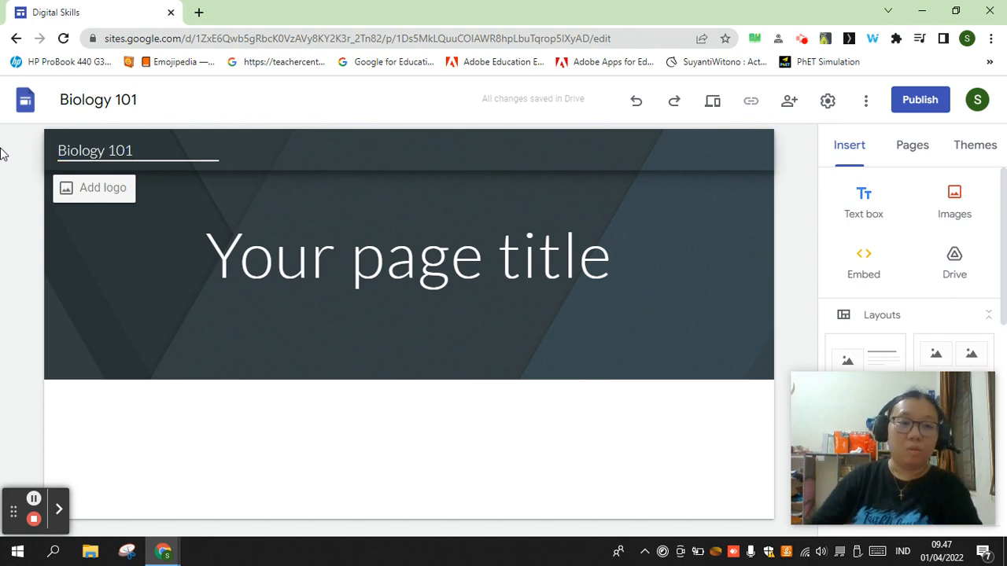
# Step: Examine the logo and favicon options in the site's brand images settings, leaving them unset
pyautogui.click(88, 192)
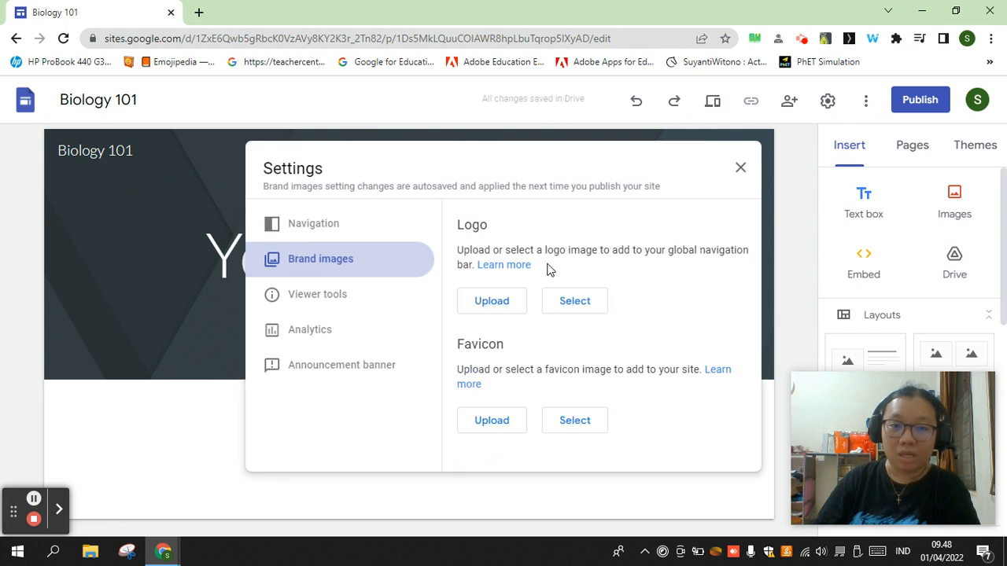
pyautogui.click(739, 171)
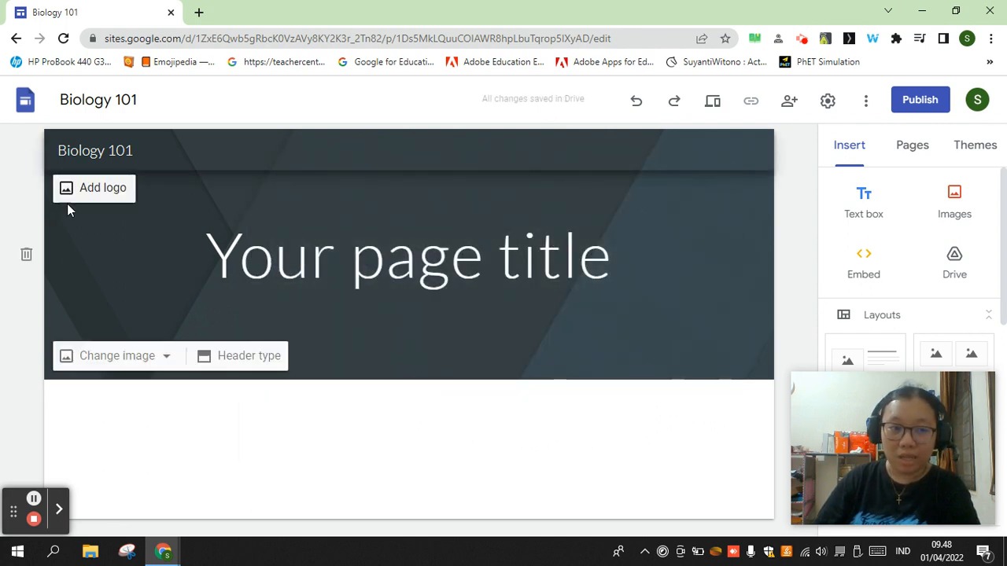
pyautogui.click(85, 188)
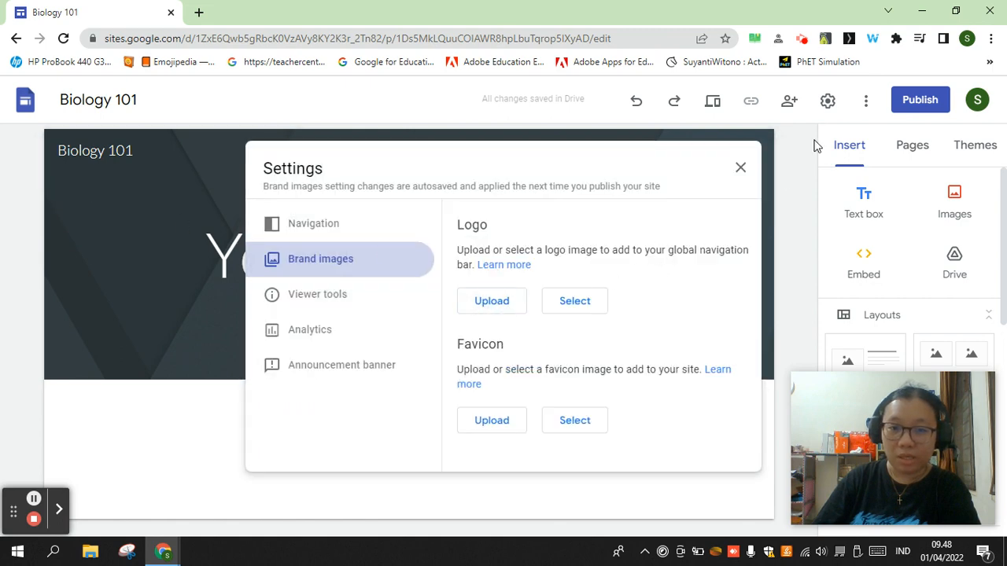
pyautogui.click(740, 168)
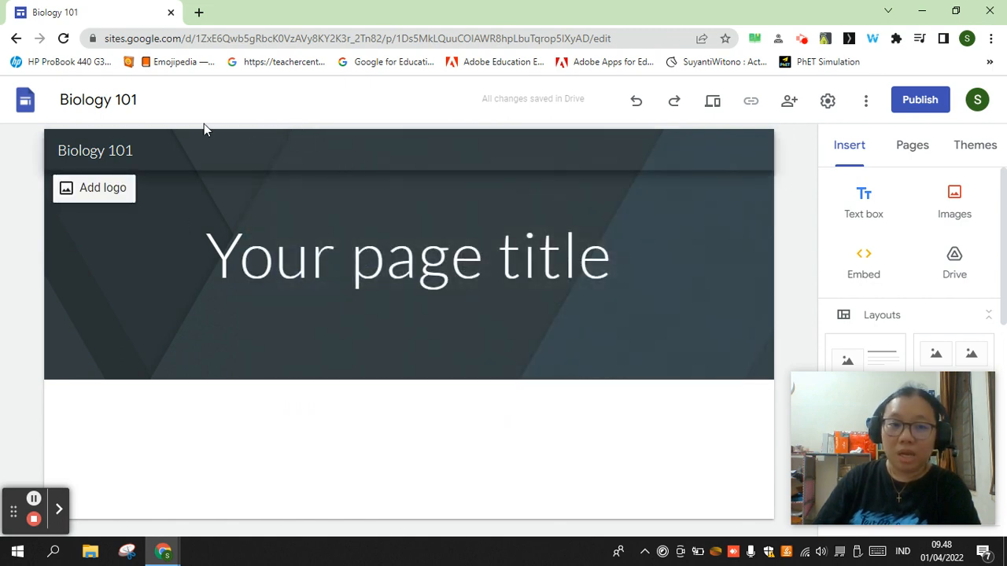
# Step: Replace the placeholder page title in the header with "Beranda"
pyautogui.click(406, 230)
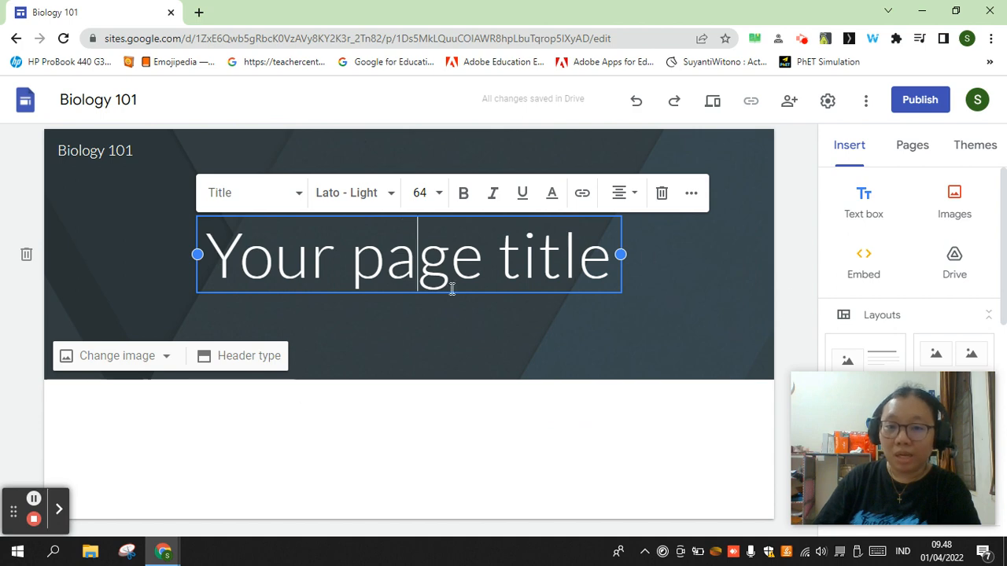
pyautogui.moveTo(210, 265); pyautogui.dragTo(618, 266)
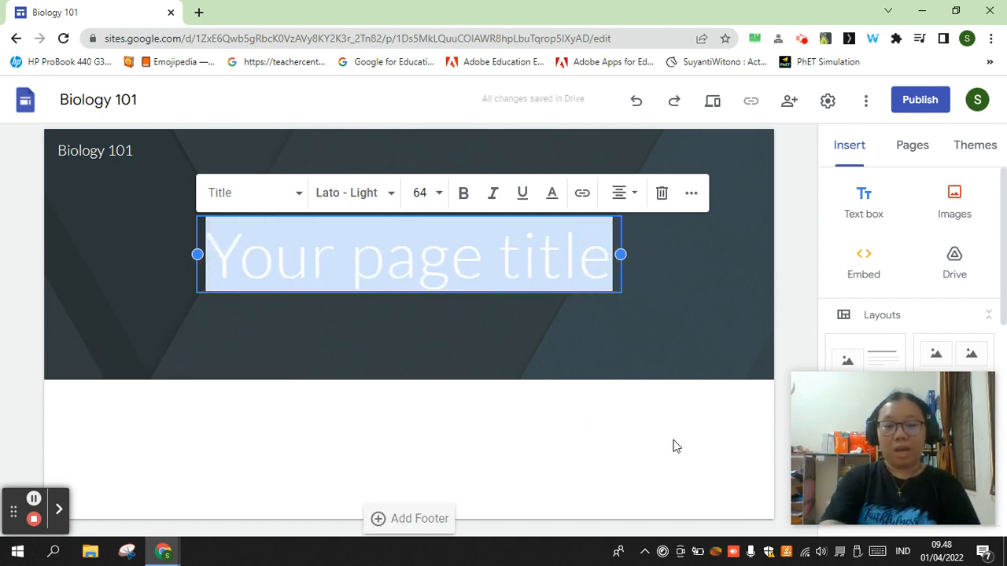
pyautogui.write('Bernad')
pyautogui.press('BackSpace')
pyautogui.press('BackSpace')
pyautogui.press('BackSpace')
pyautogui.write('anda')
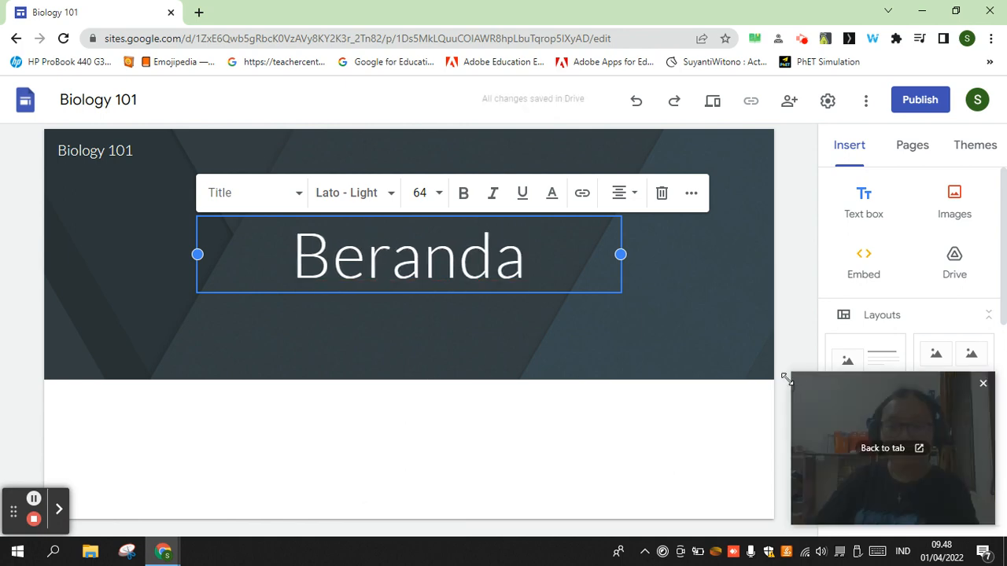
pyautogui.click(648, 420)
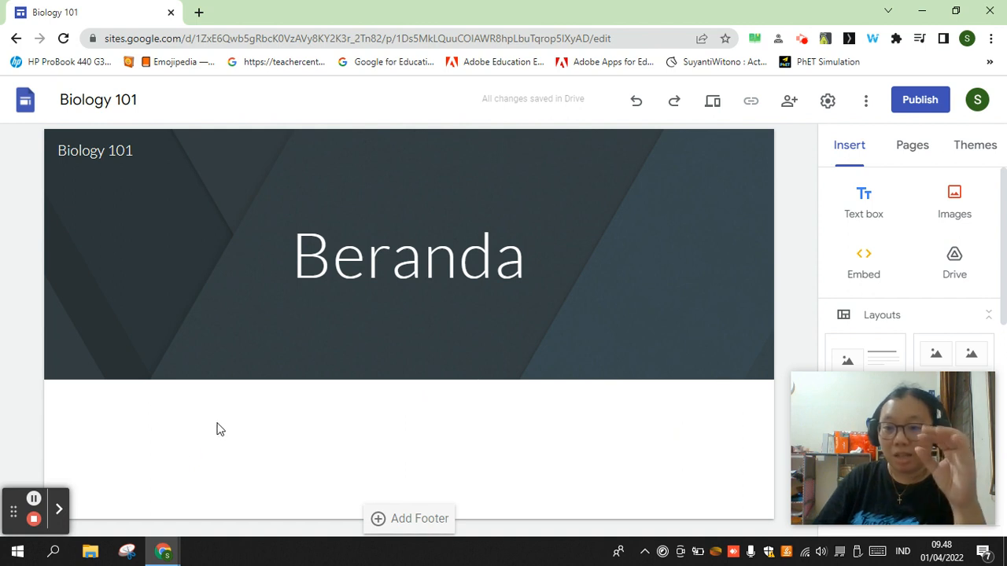
# Step: Set the header type of the Beranda page to Cover
pyautogui.moveTo(185, 307)
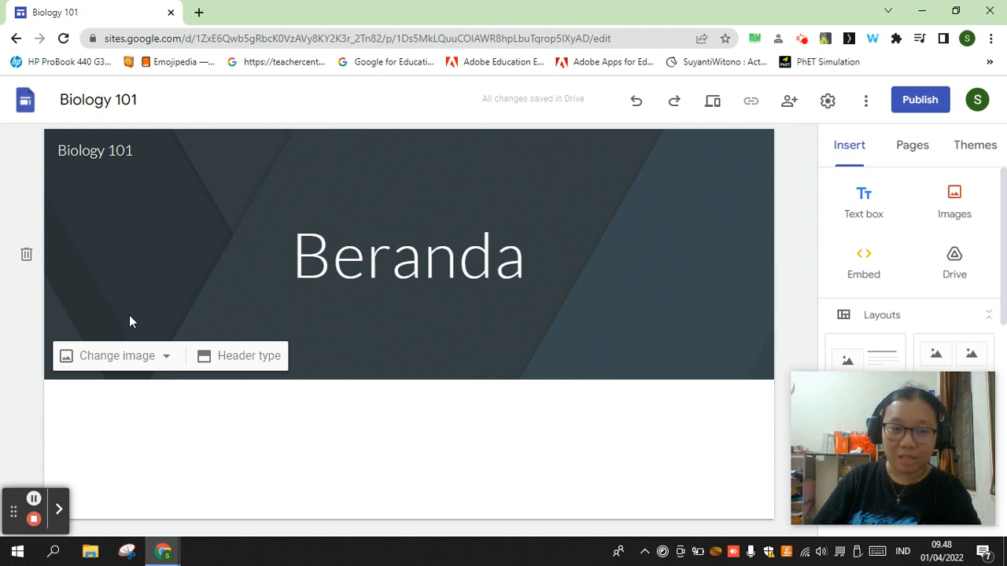
pyautogui.click(117, 358)
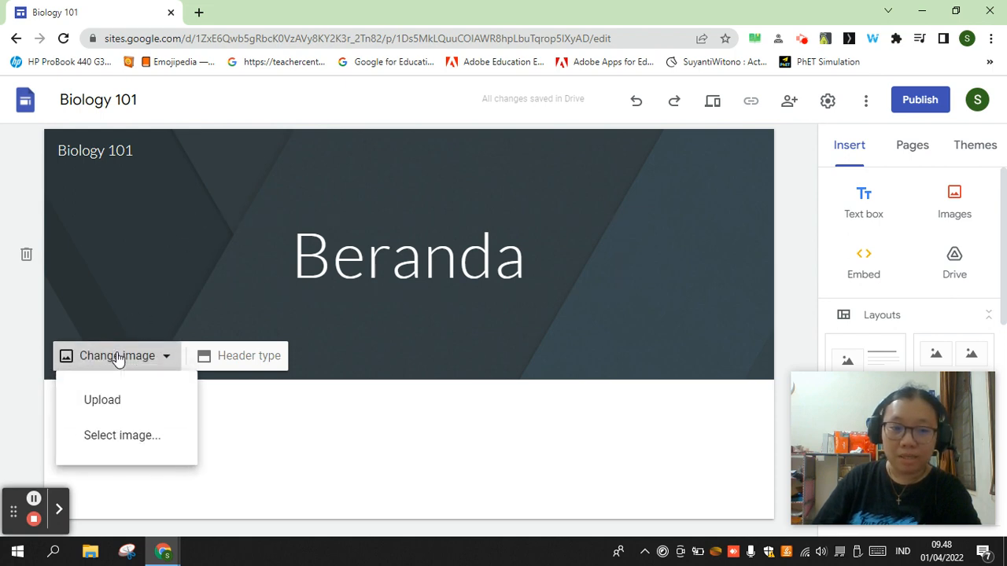
pyautogui.click(236, 360)
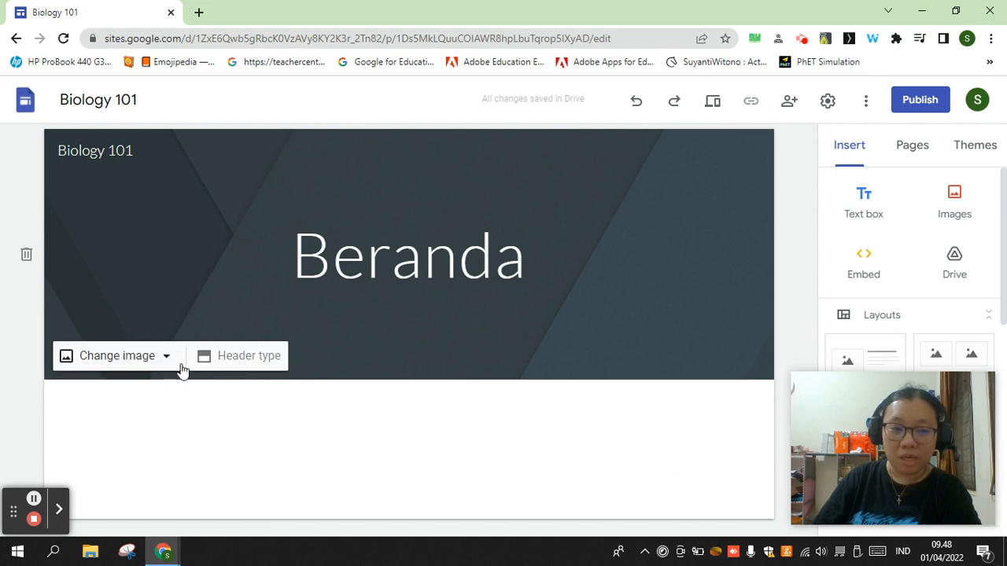
pyautogui.click(254, 364)
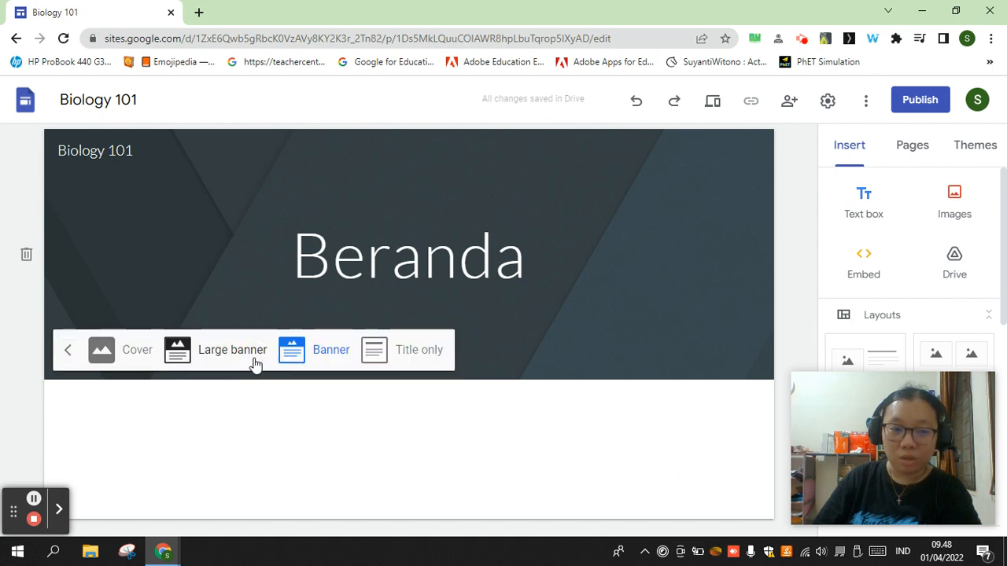
pyautogui.click(105, 356)
# Step: Try the Large banner, Banner and Title only header types on the Beranda page
pyautogui.scroll(-1, 183, 464)
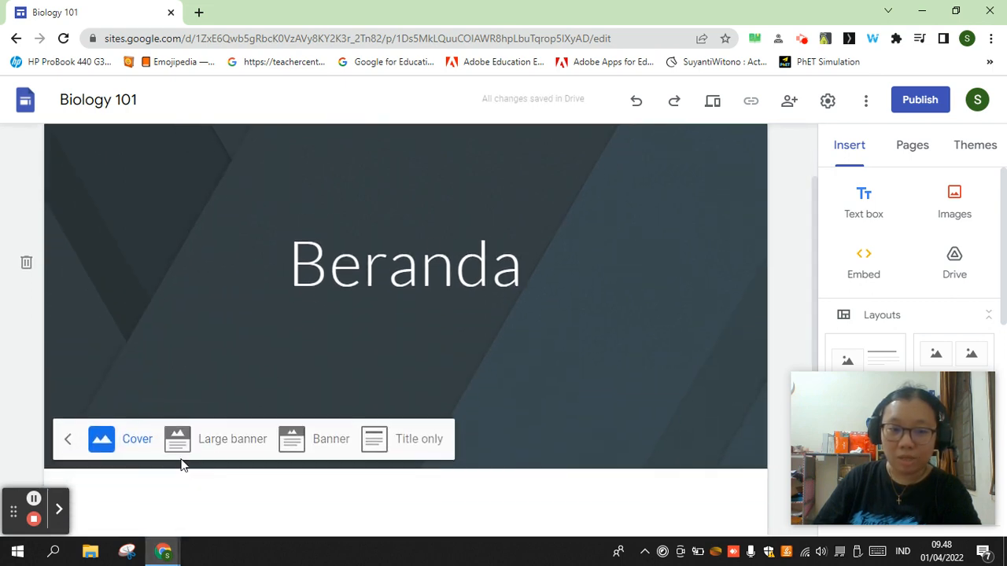
pyautogui.scroll(1, 182, 466)
pyautogui.click(207, 526)
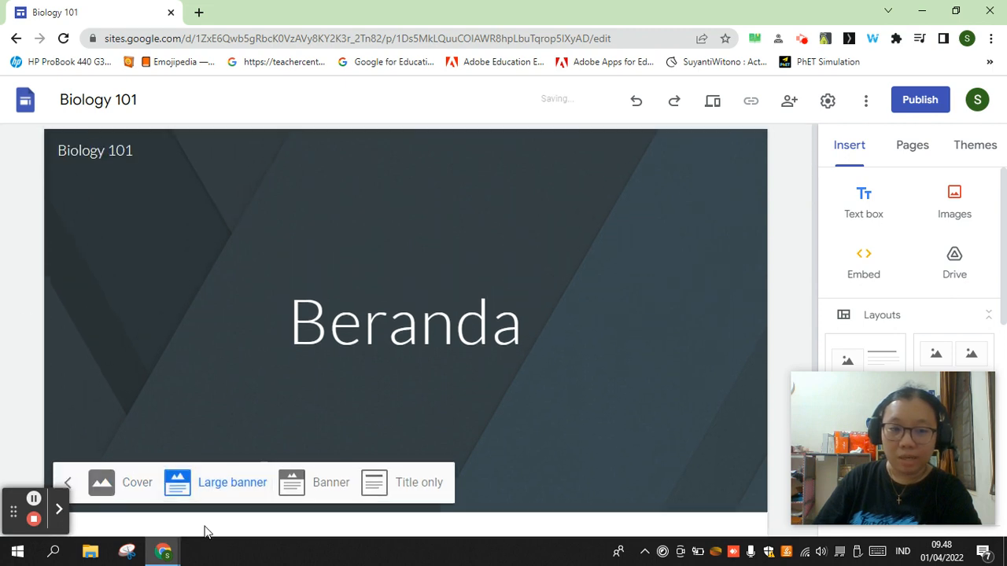
pyautogui.click(319, 482)
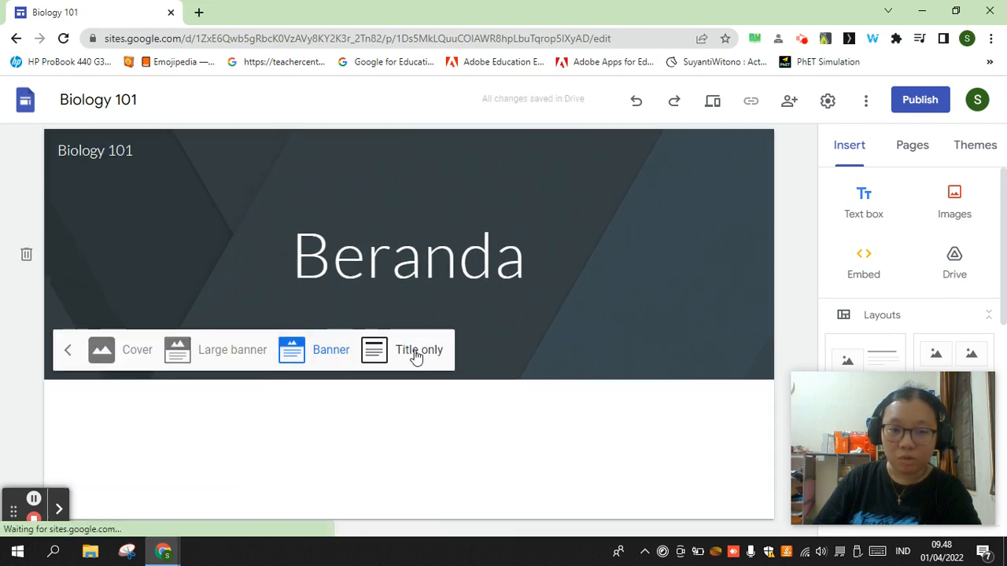
pyautogui.click(417, 350)
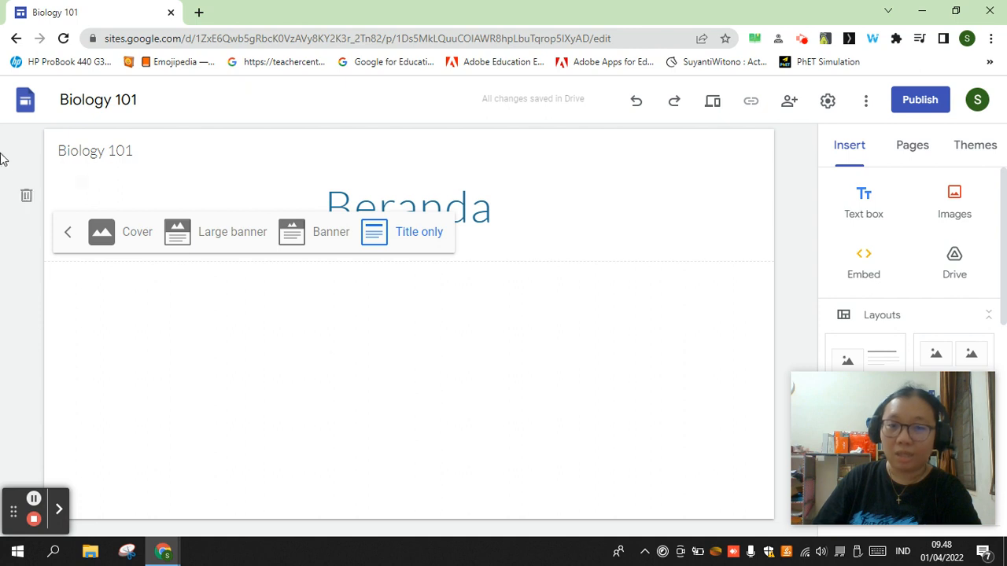
# Step: Switch the page header back to the Cover type and leave the header type options
pyautogui.click(102, 233)
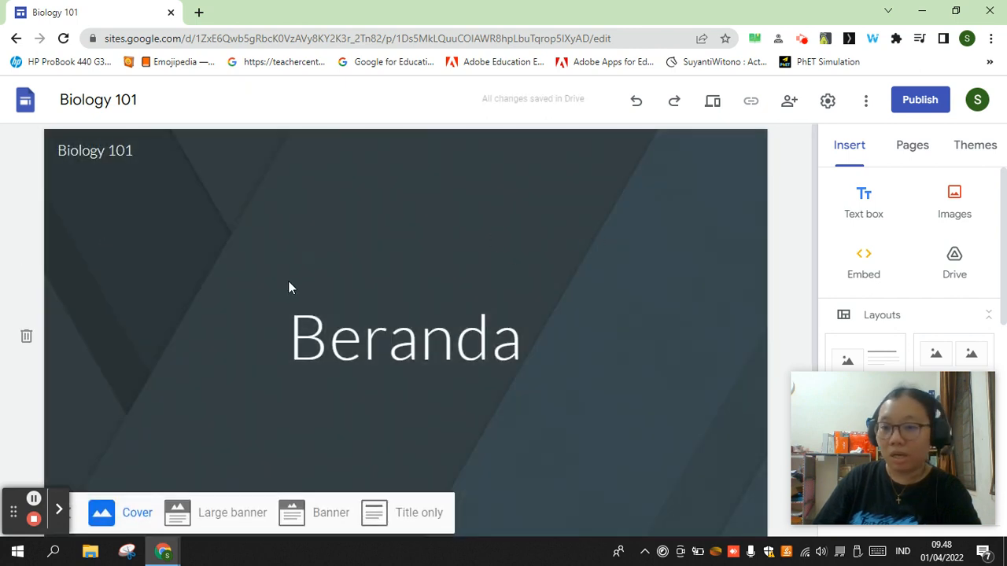
pyautogui.scroll(-2, 289, 281)
pyautogui.click(69, 369)
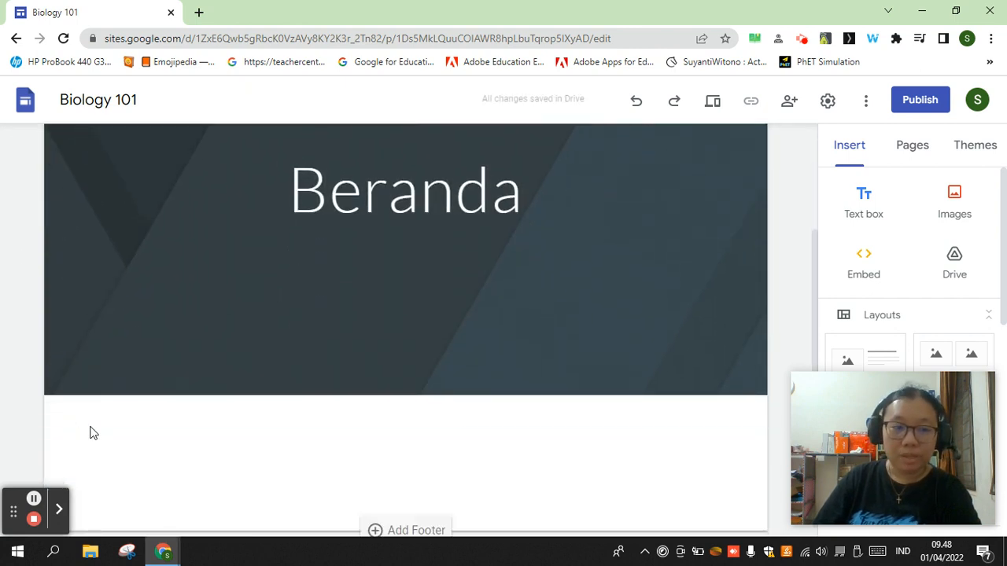
# Step: Start uploading a new header image and browse to the School > Biology > Gambar folder on Local Disk (F:)
pyautogui.click(105, 376)
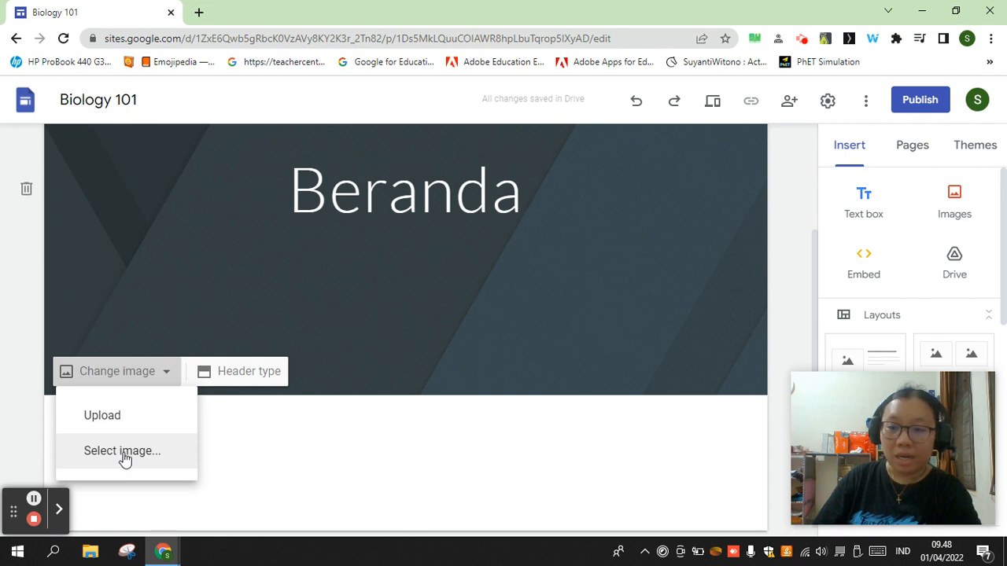
pyautogui.click(96, 418)
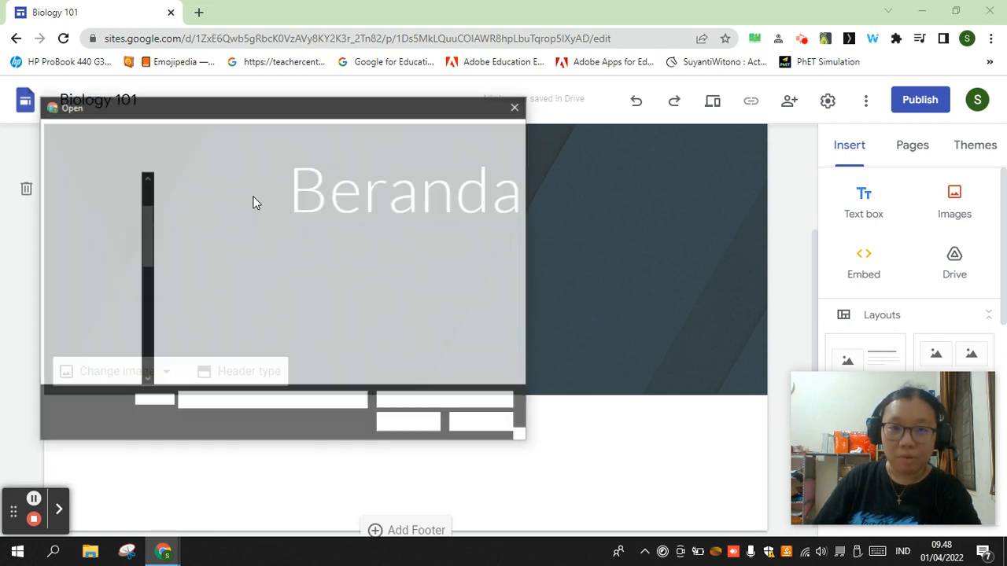
pyautogui.scroll(-2, 142, 285)
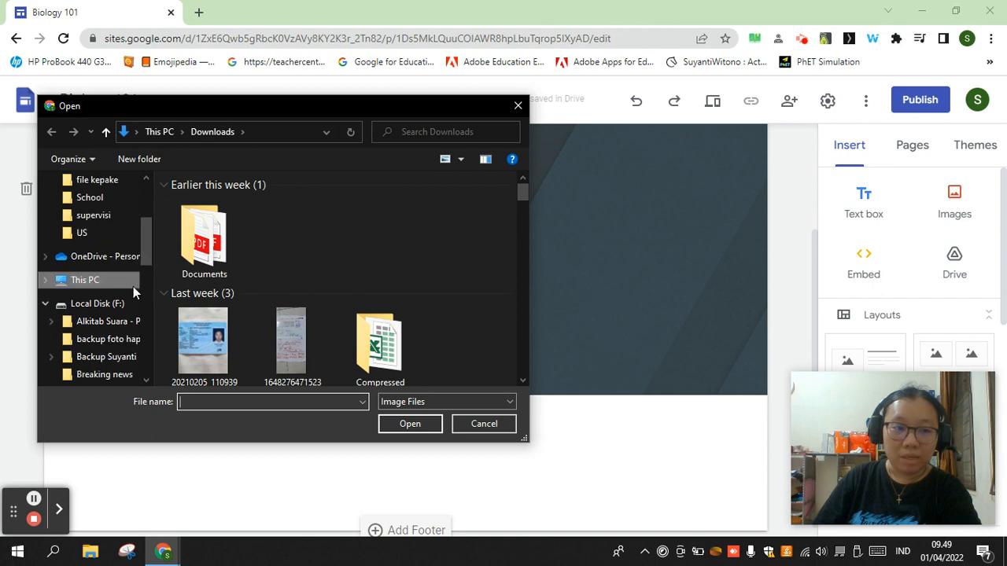
pyautogui.scroll(-4, 130, 291)
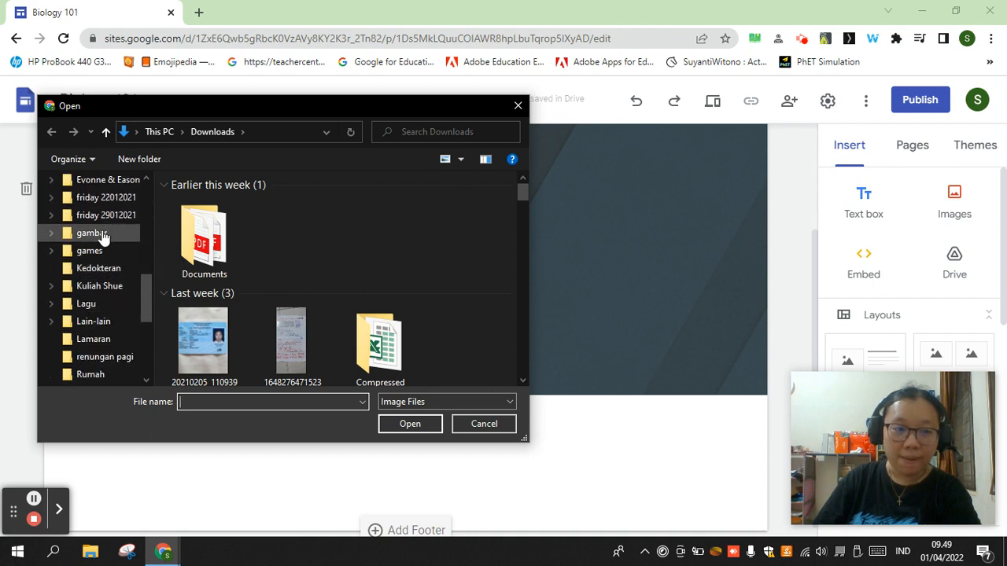
pyautogui.click(101, 234)
pyautogui.scroll(-1, 88, 275)
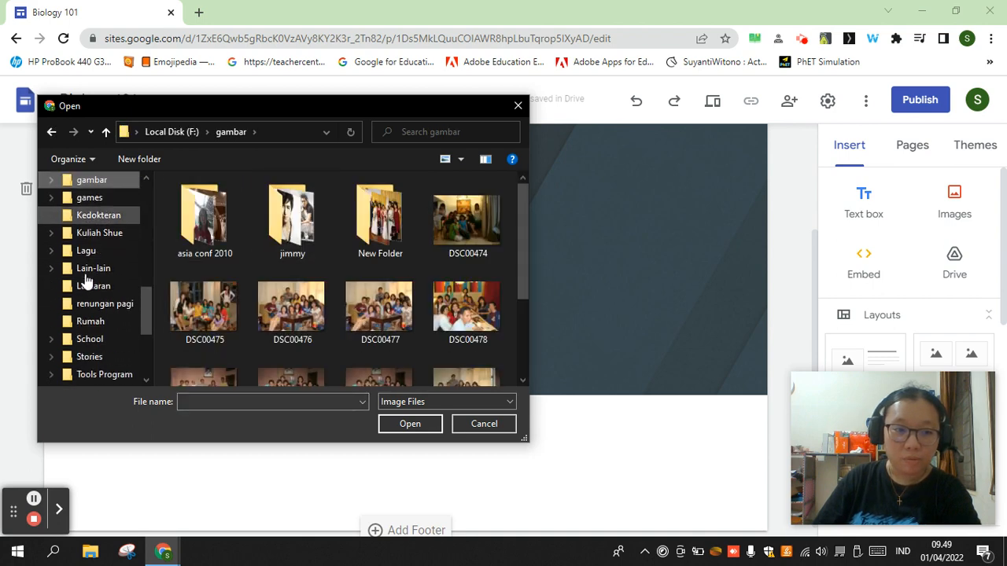
pyautogui.scroll(-1, 86, 282)
pyautogui.click(88, 303)
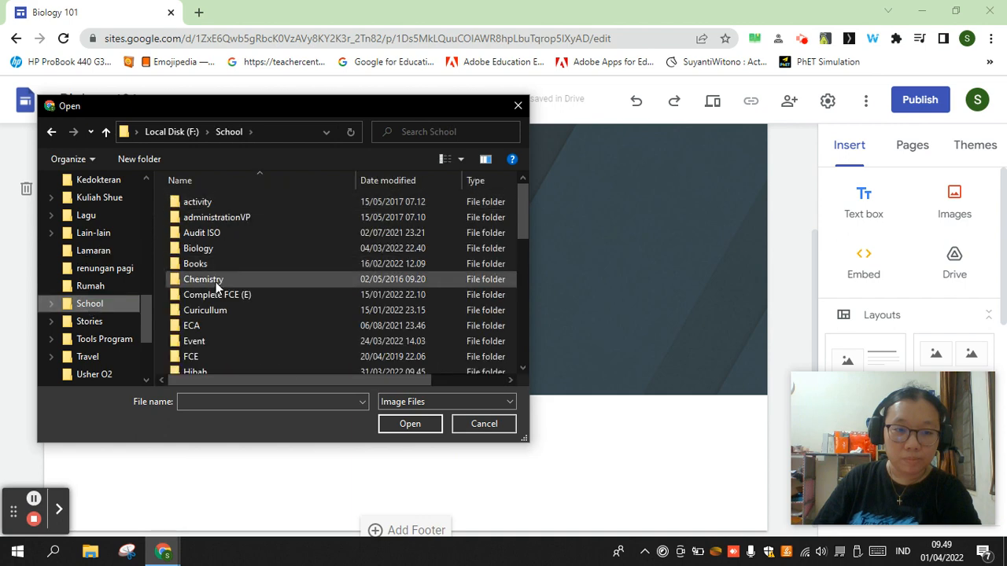
pyautogui.doubleClick(214, 247)
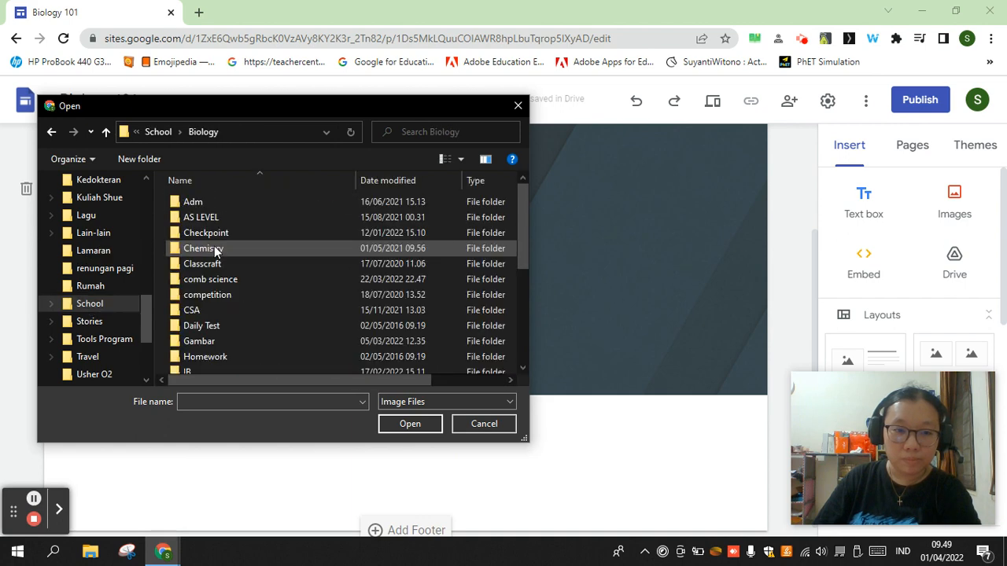
pyautogui.doubleClick(198, 341)
# Step: Upload the Coconut Tree picture from the Gambar folder as the header image
pyautogui.scroll(-4, 314, 268)
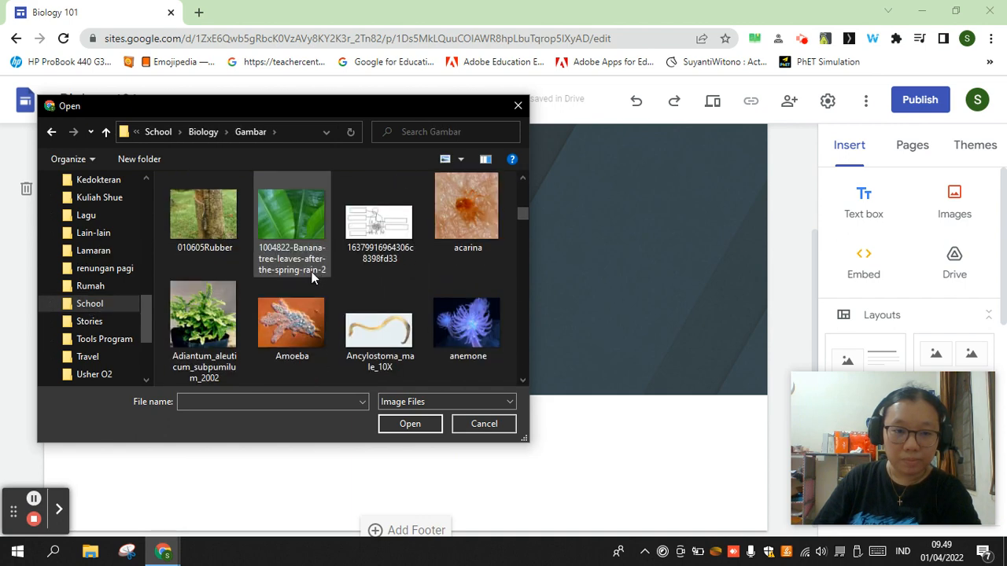
pyautogui.scroll(-5, 303, 276)
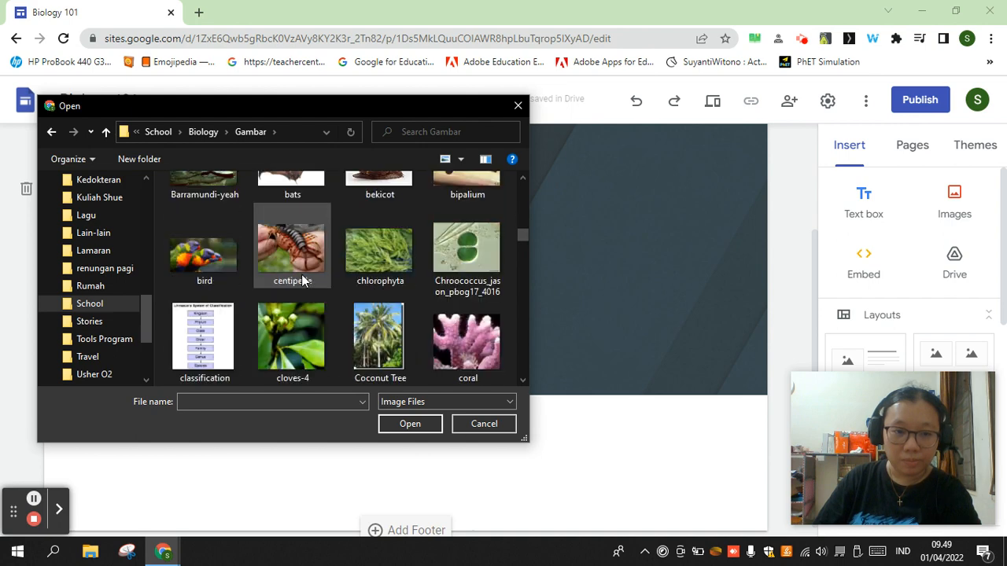
pyautogui.click(286, 335)
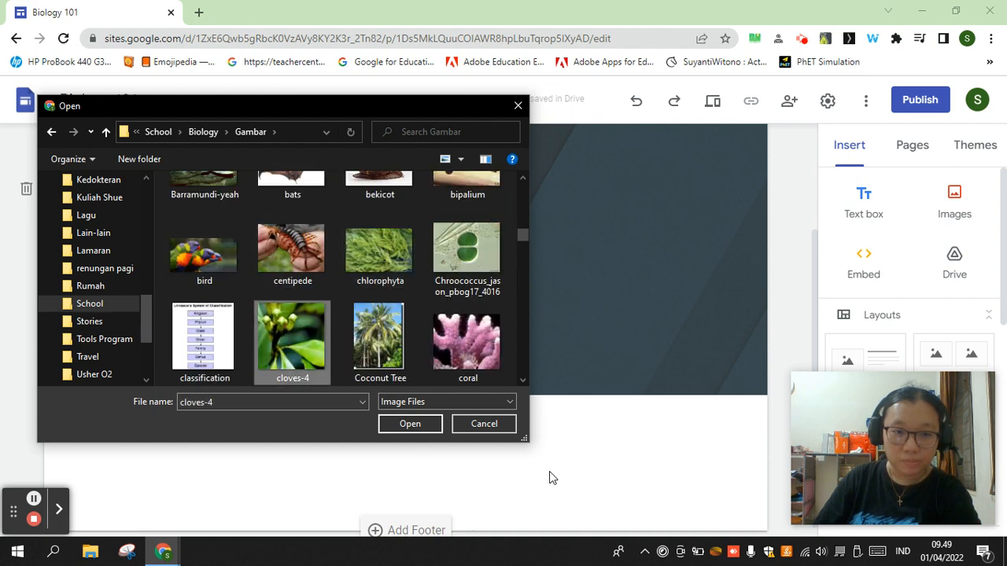
pyautogui.click(378, 338)
pyautogui.click(410, 424)
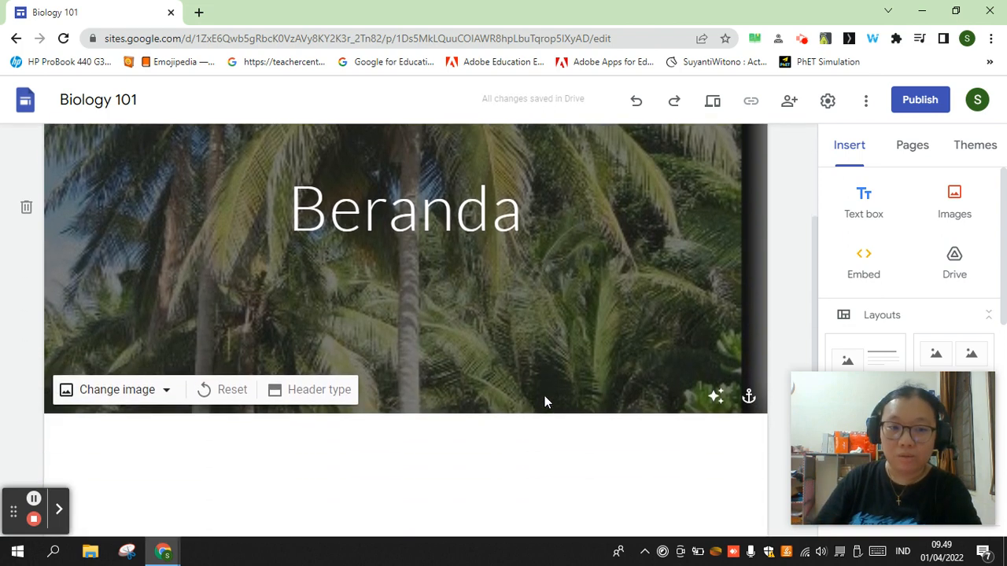
# Step: Open the image selection for the header and look through the Gallery pictures and the By URL option
pyautogui.click(148, 374)
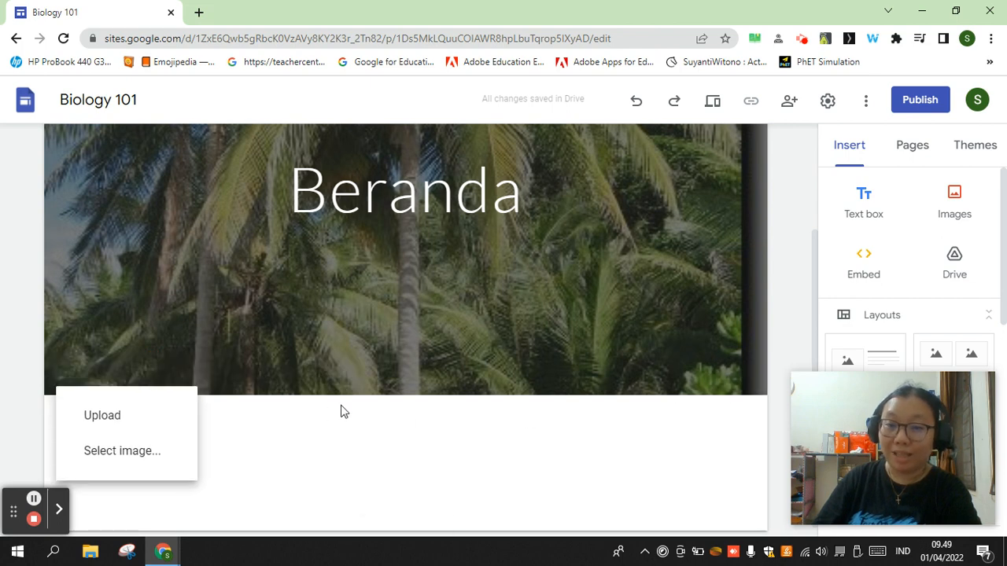
pyautogui.click(124, 456)
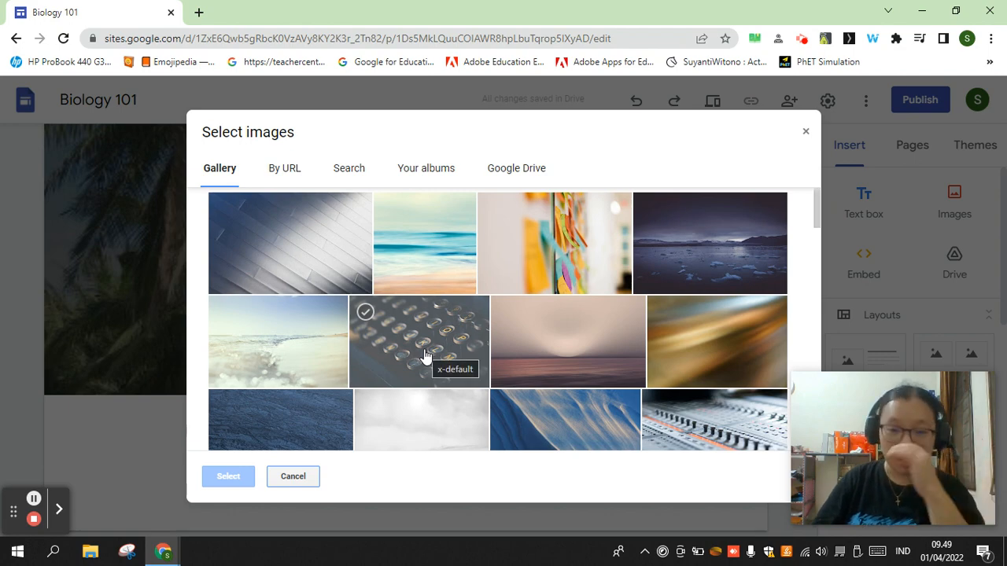
pyautogui.scroll(-10, 424, 354)
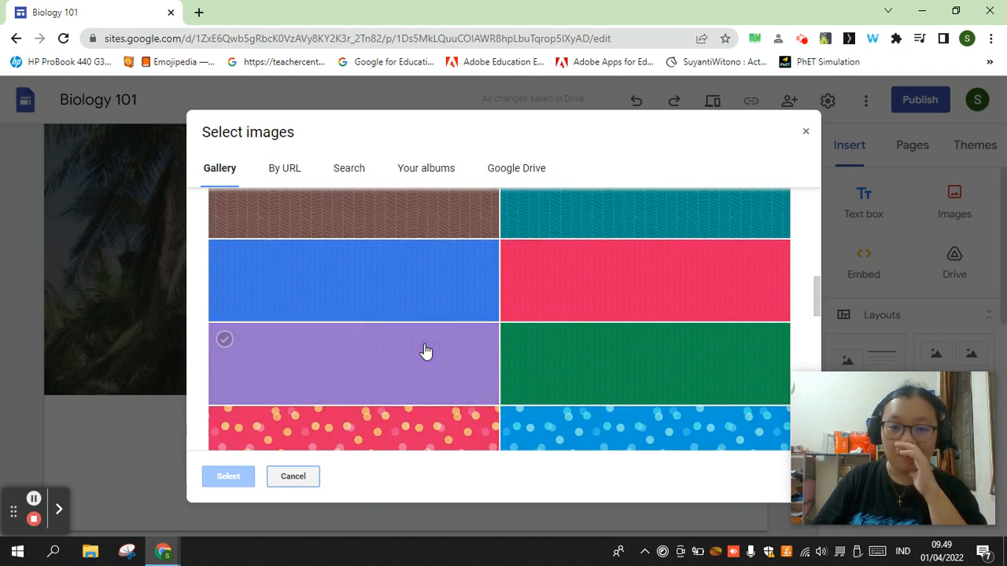
pyautogui.scroll(-10, 425, 351)
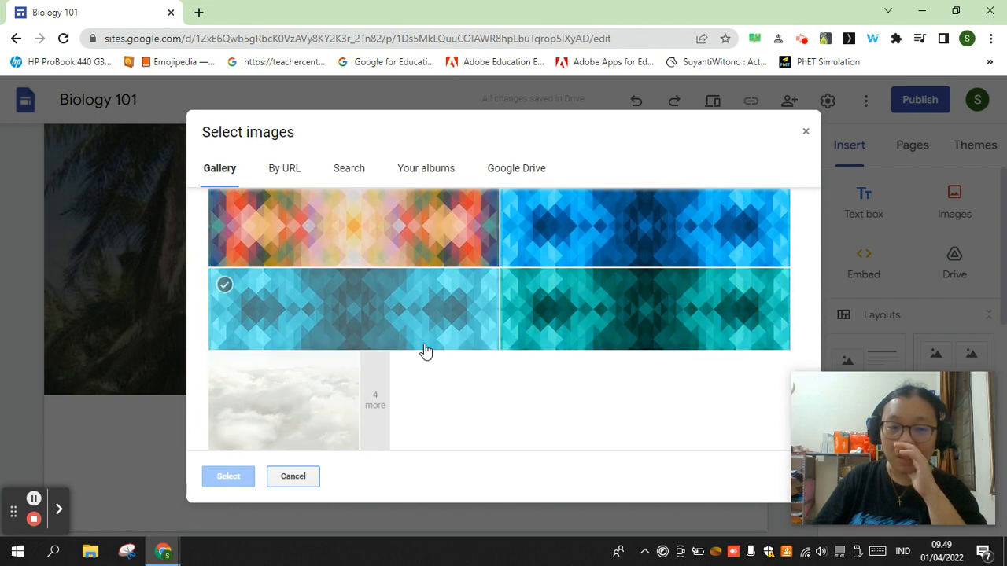
pyautogui.click(285, 171)
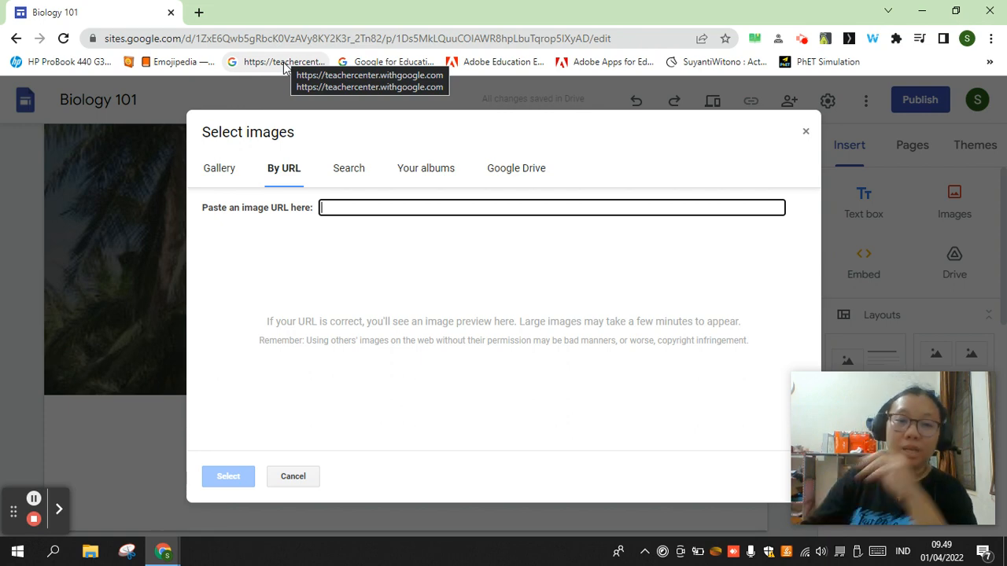
# Step: Search Google images for "biology" in the image selection dialog
pyautogui.click(351, 178)
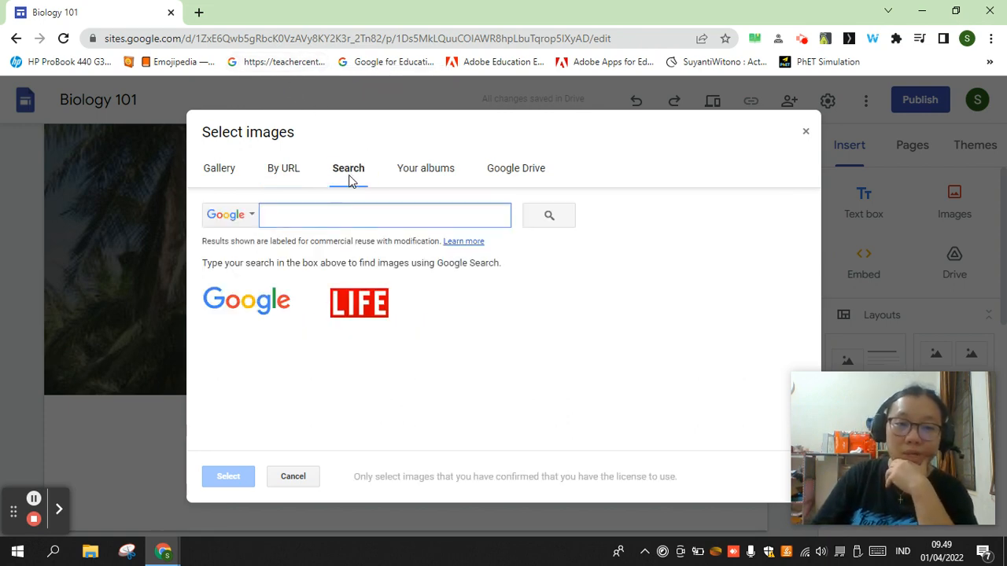
pyautogui.write('biology')
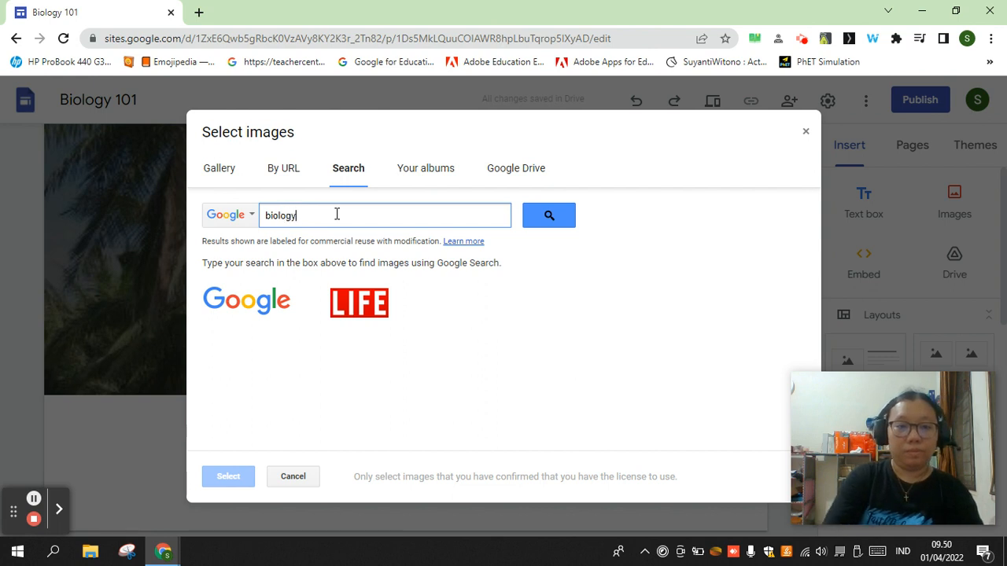
pyautogui.press('Return')
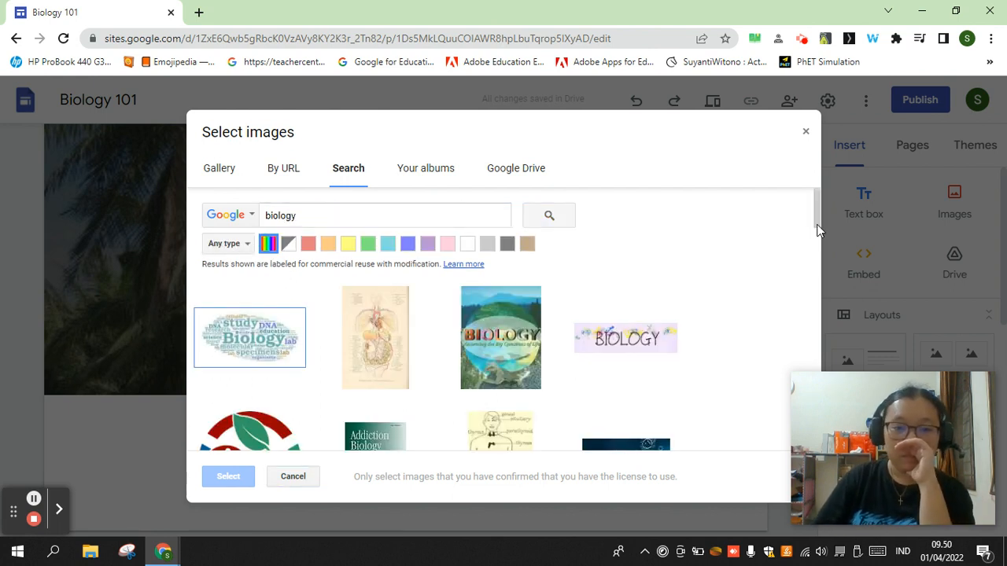
# Step: Set the picture of the black-and-white butterfly on green leaves from the "biology" search results as the header image
pyautogui.scroll(-3, 677, 252)
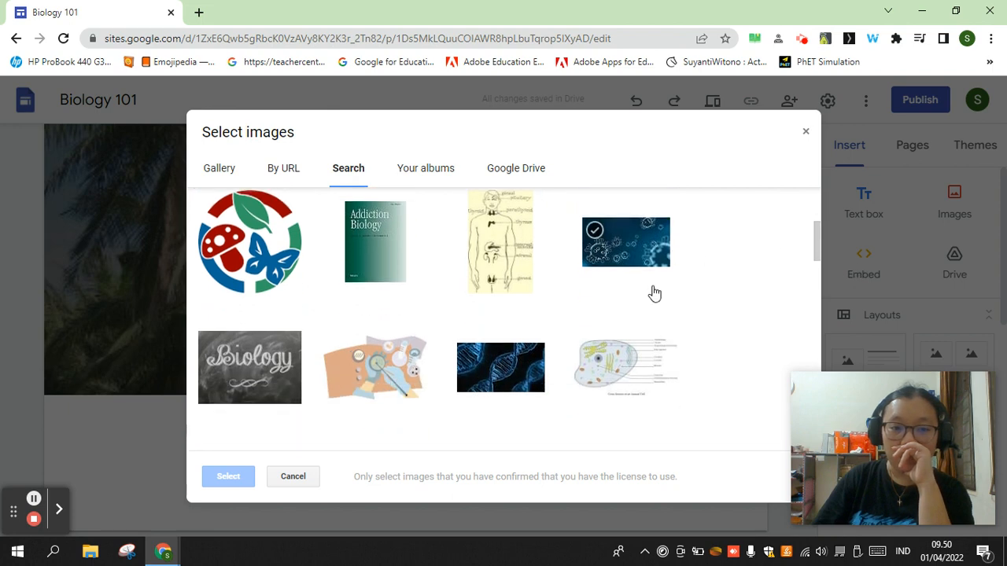
pyautogui.scroll(-4, 655, 293)
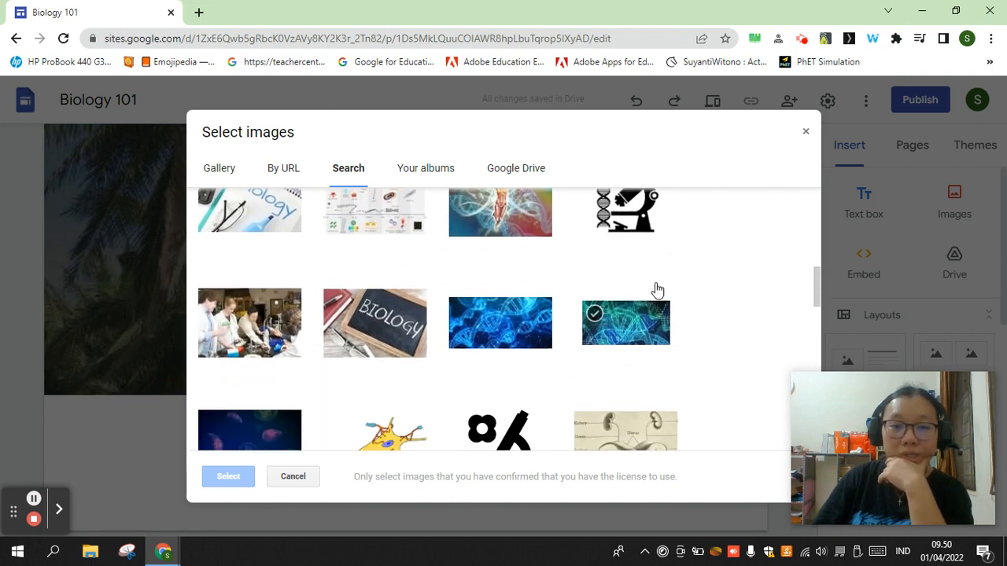
pyautogui.scroll(-3, 657, 291)
pyautogui.scroll(-3, 657, 289)
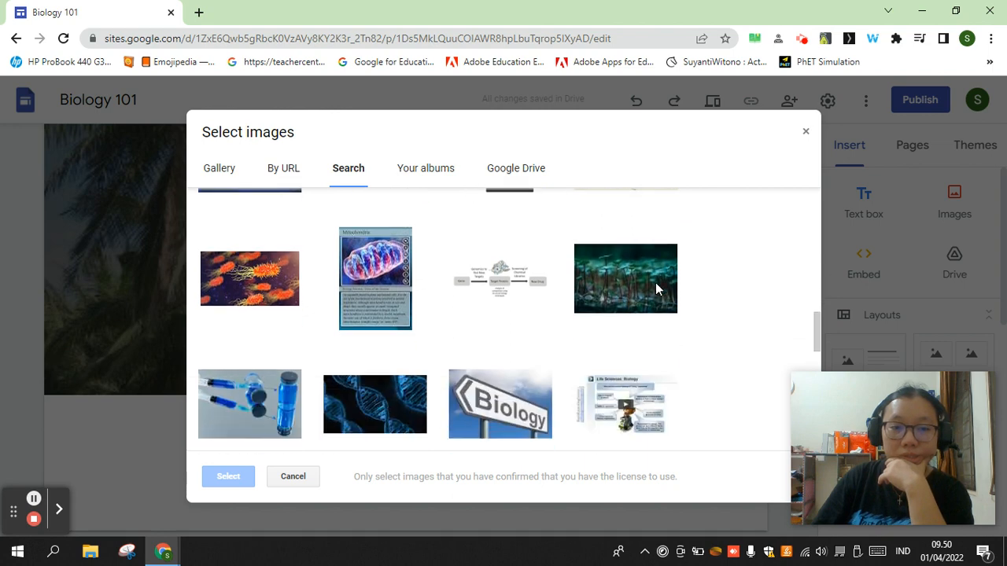
pyautogui.scroll(-2, 658, 291)
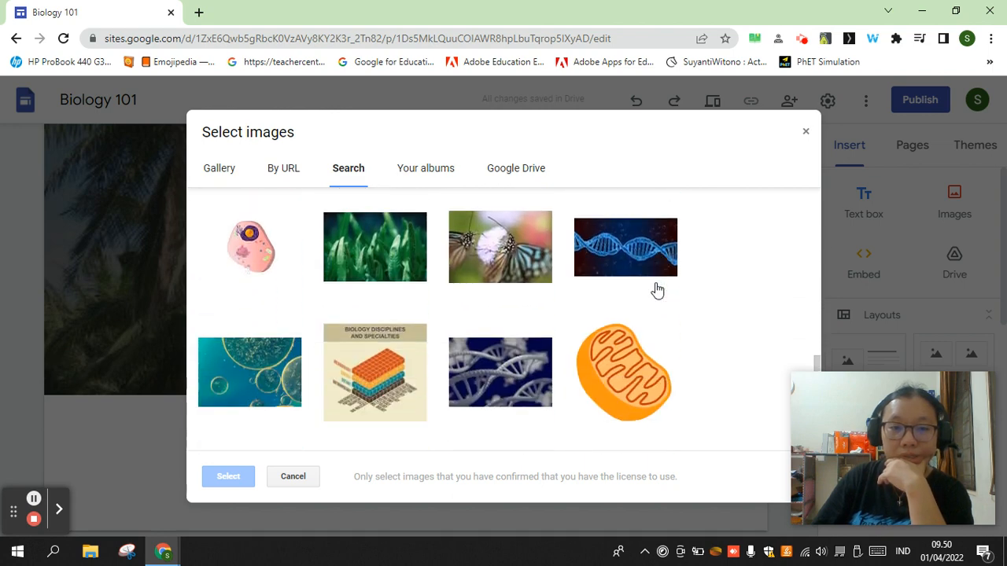
pyautogui.scroll(-2, 657, 291)
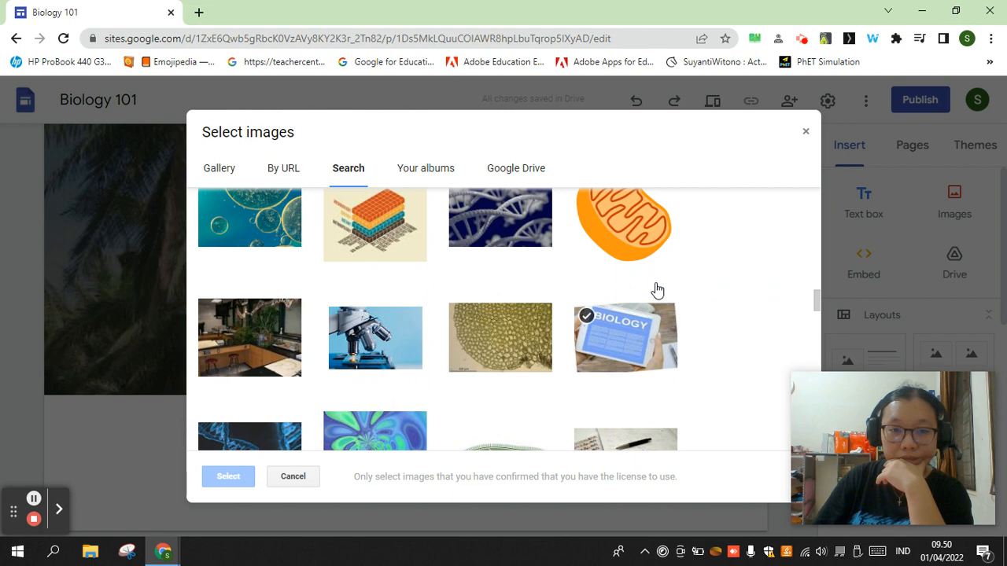
pyautogui.scroll(-7, 657, 291)
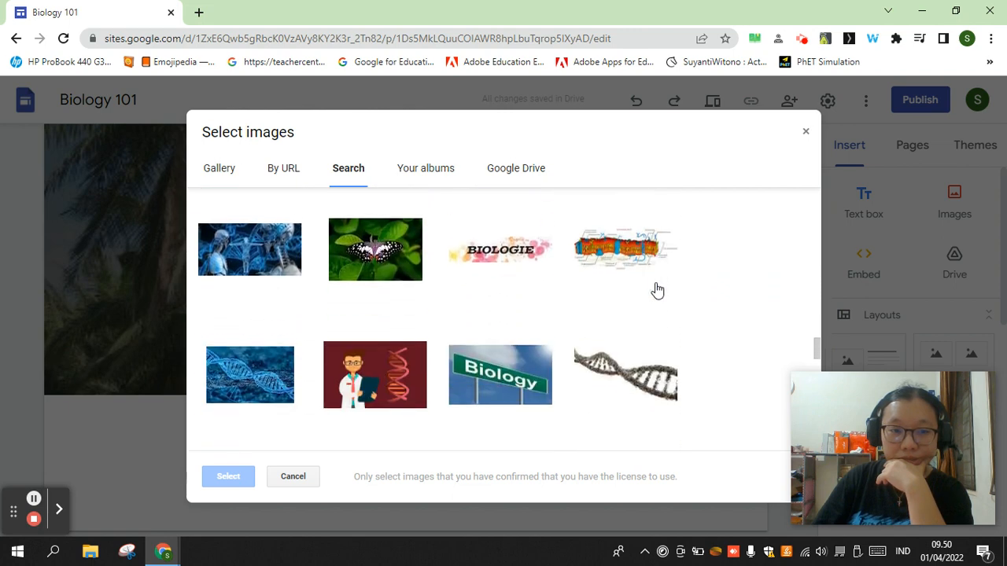
pyautogui.click(370, 255)
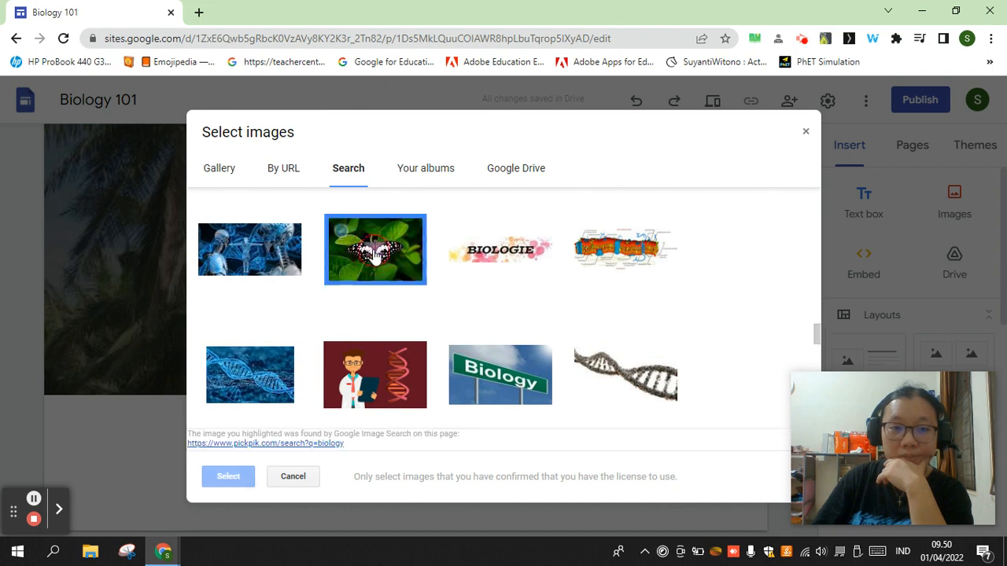
pyautogui.scroll(-3, 543, 255)
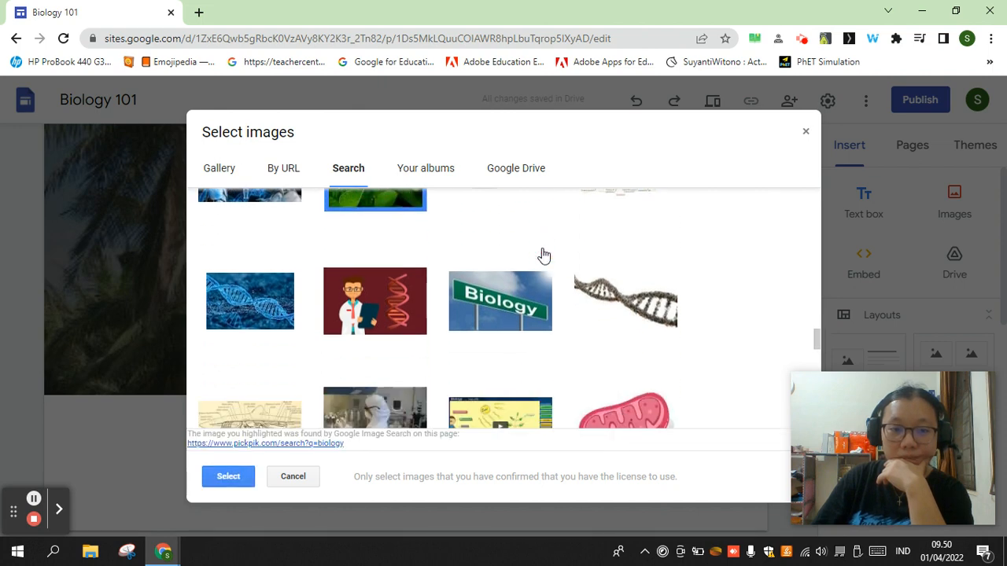
pyautogui.scroll(-2, 542, 254)
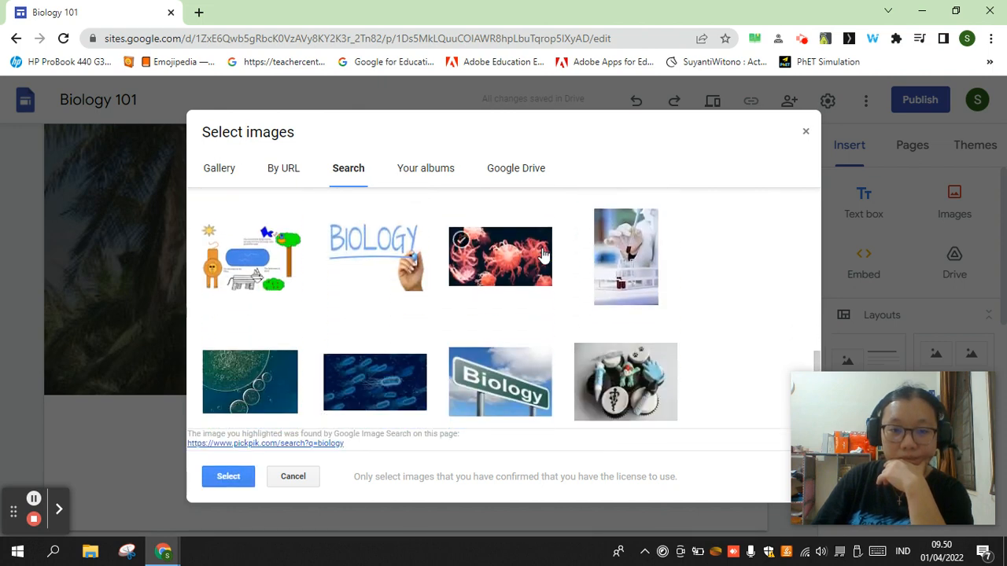
pyautogui.scroll(-1, 543, 254)
pyautogui.scroll(-1, 542, 254)
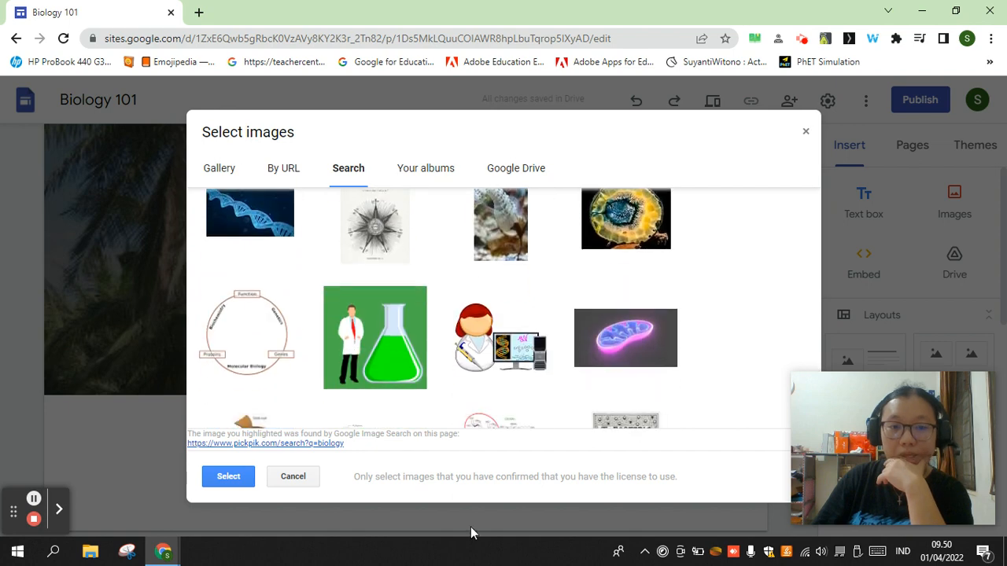
pyautogui.scroll(5, 357, 337)
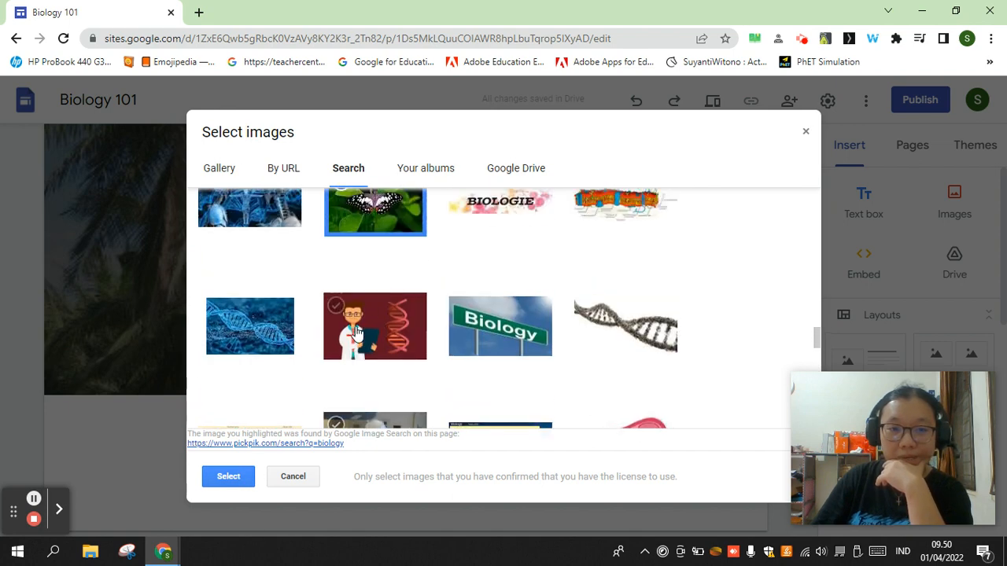
pyautogui.click(371, 312)
pyautogui.click(228, 476)
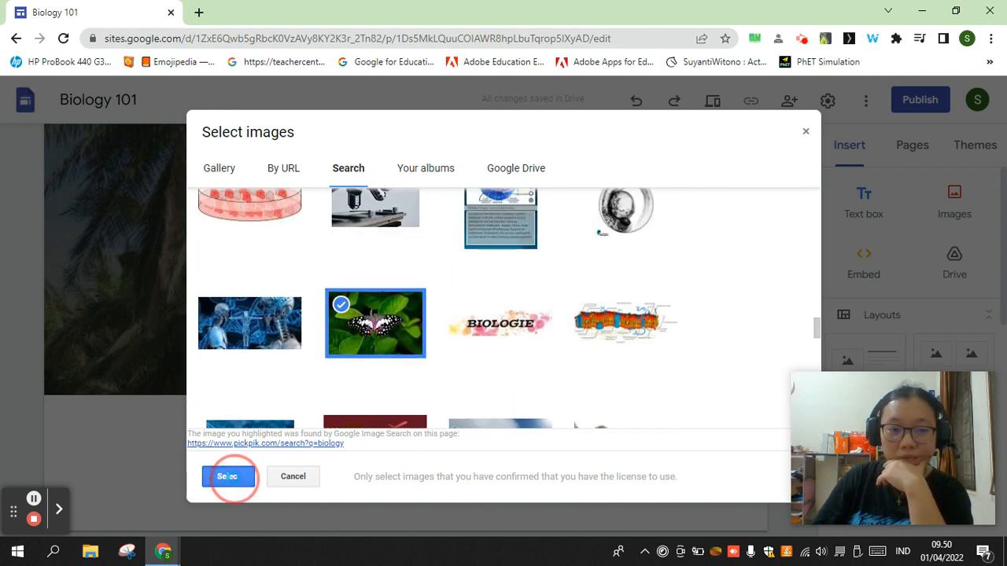
pyautogui.scroll(2, 372, 462)
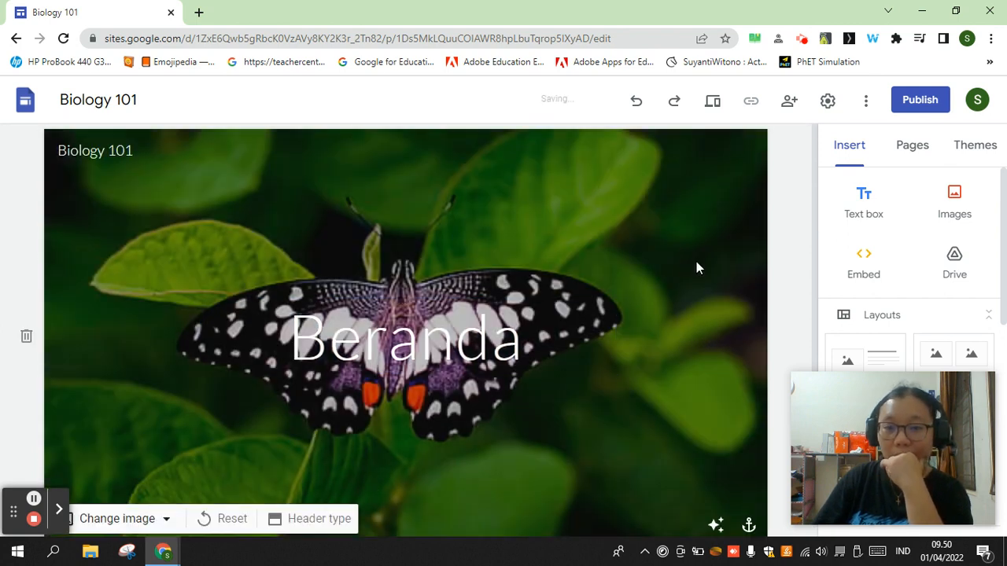
# Step: Set the text colour of the whole Beranda header title to blue
pyautogui.click(420, 337)
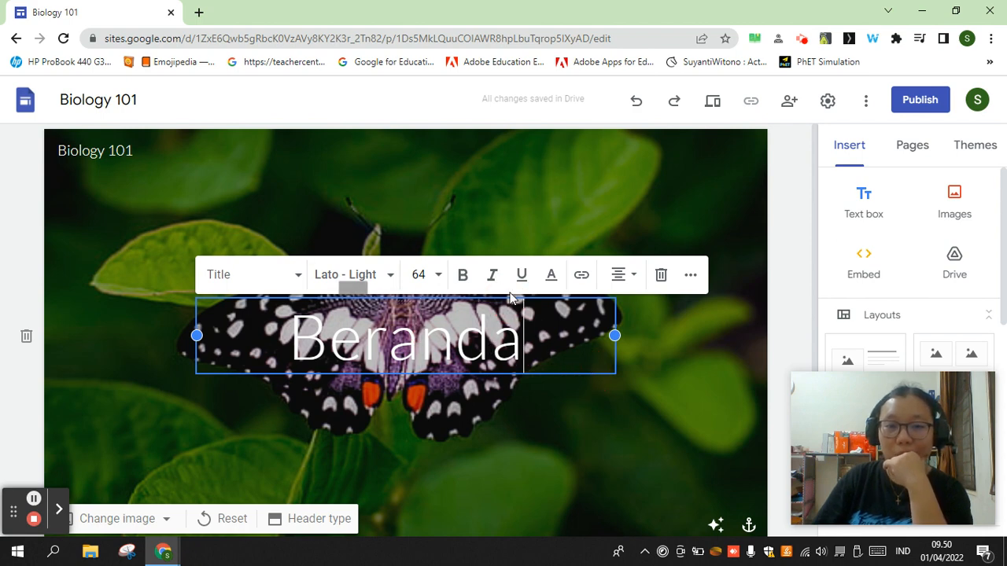
pyautogui.click(689, 277)
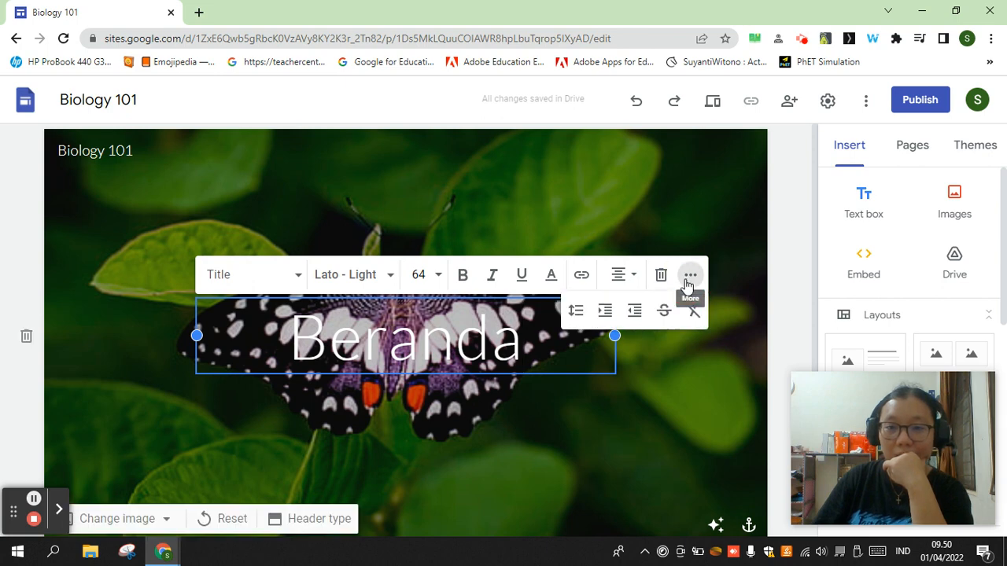
pyautogui.click(552, 279)
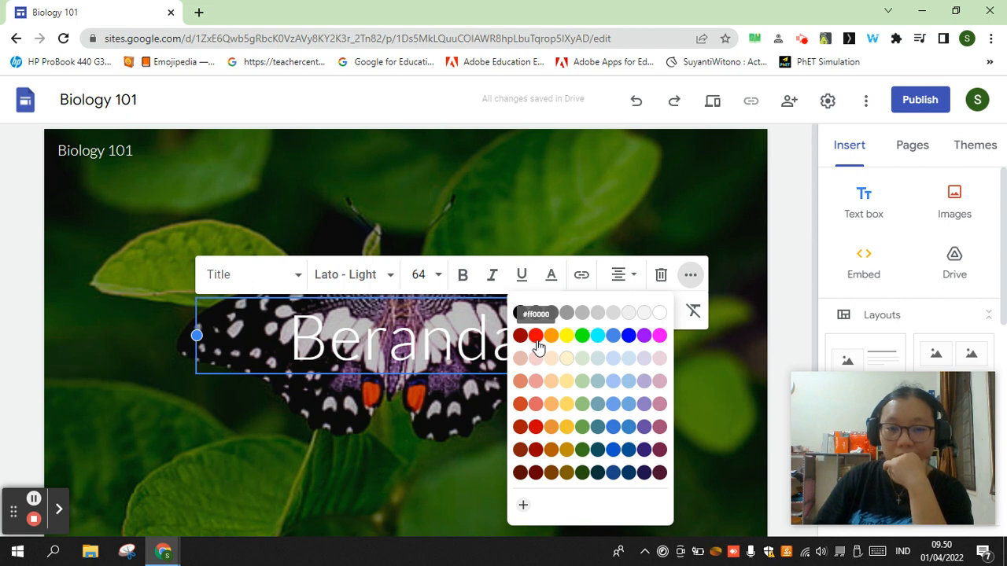
pyautogui.click(628, 339)
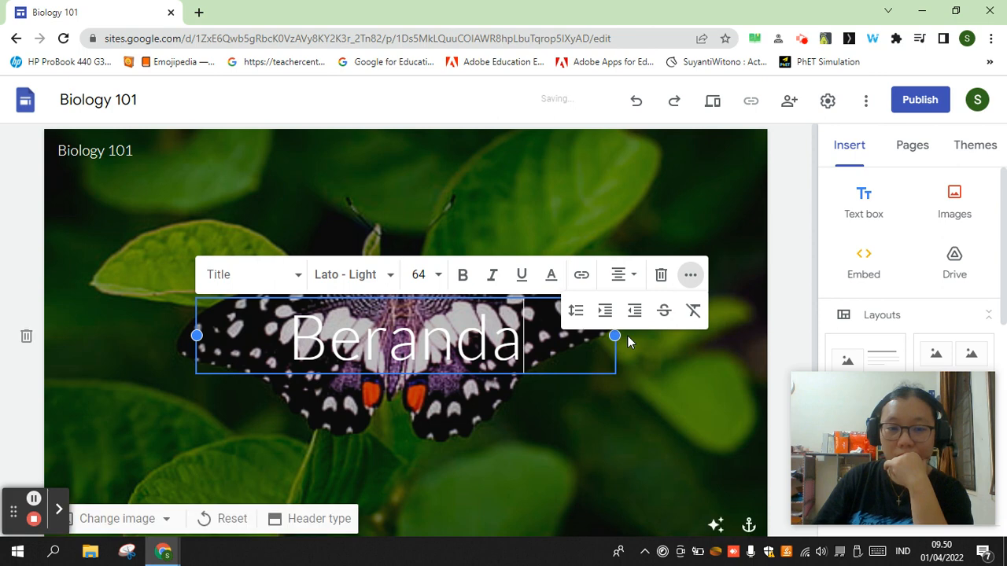
pyautogui.moveTo(413, 353); pyautogui.dragTo(255, 355)
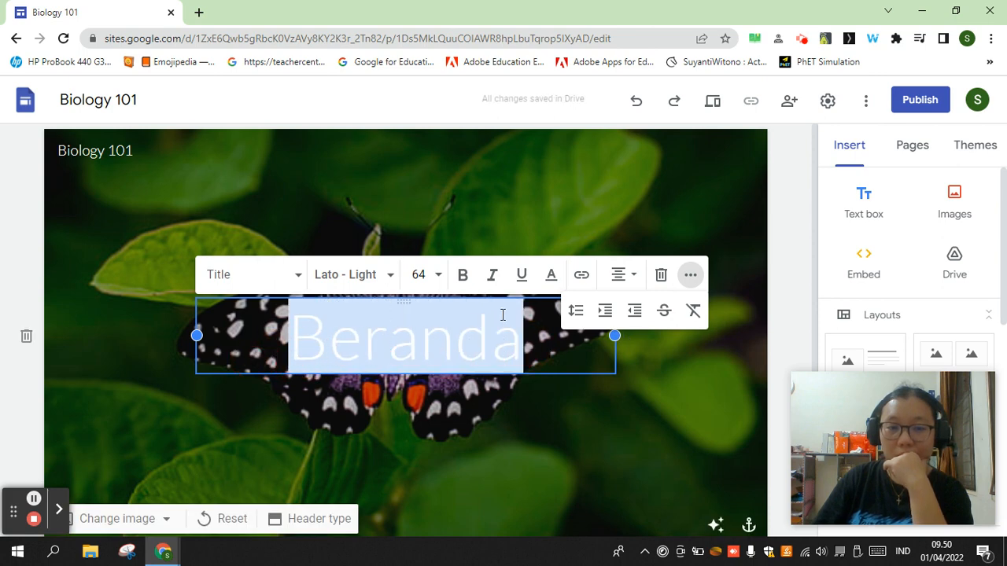
pyautogui.click(552, 283)
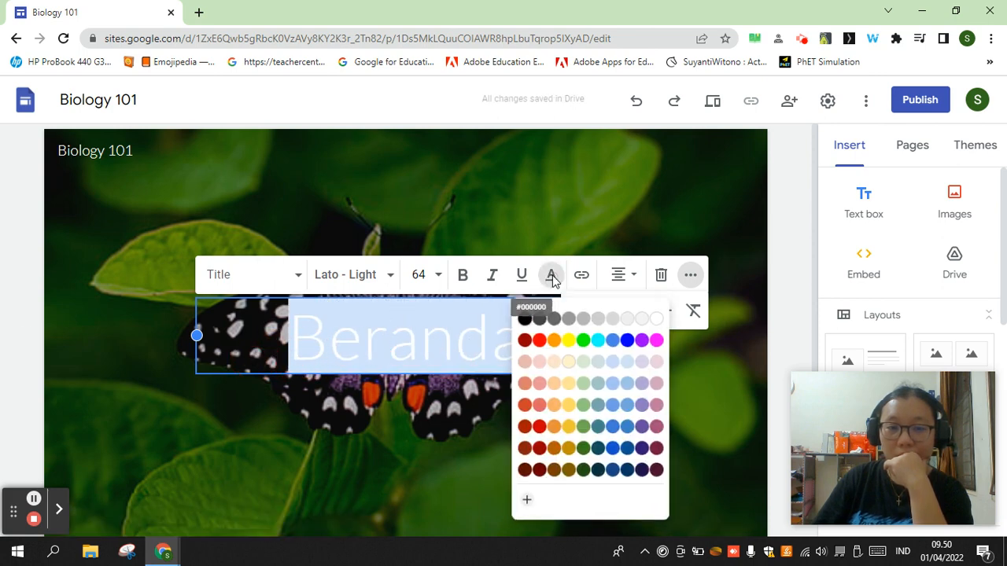
pyautogui.click(628, 337)
pyautogui.click(598, 458)
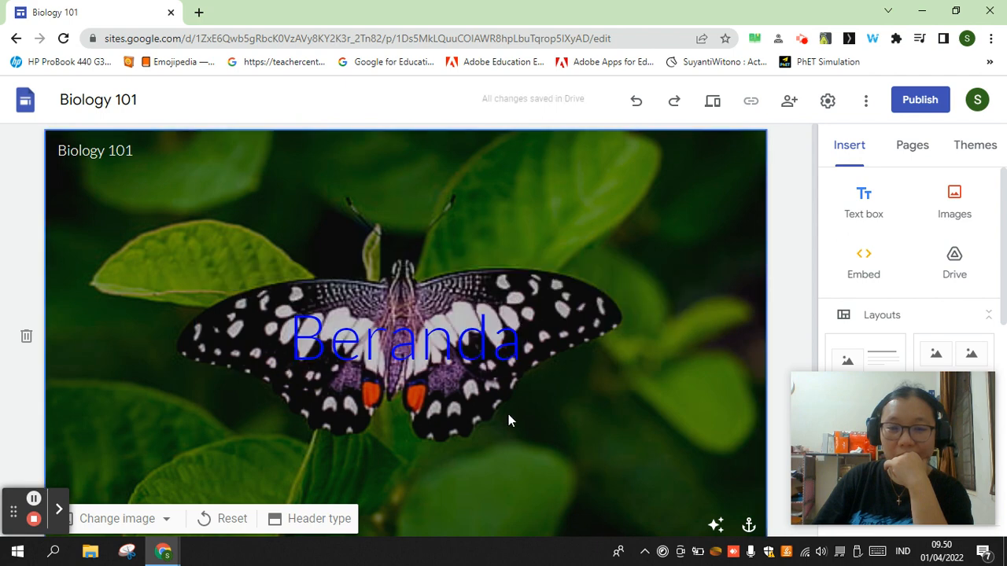
# Step: Look through the additional text formatting options and the font list for the Beranda title
pyautogui.click(465, 340)
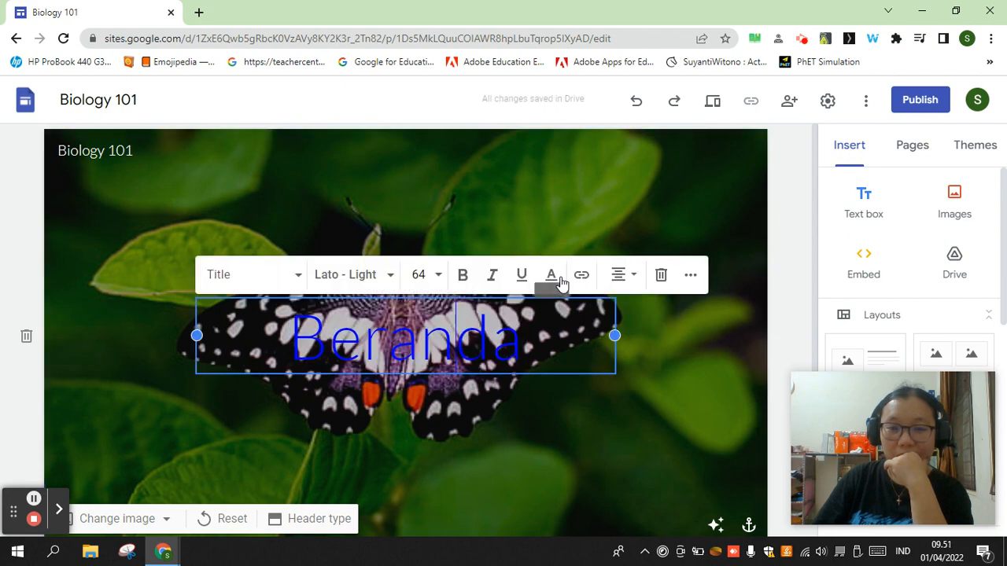
pyautogui.click(691, 279)
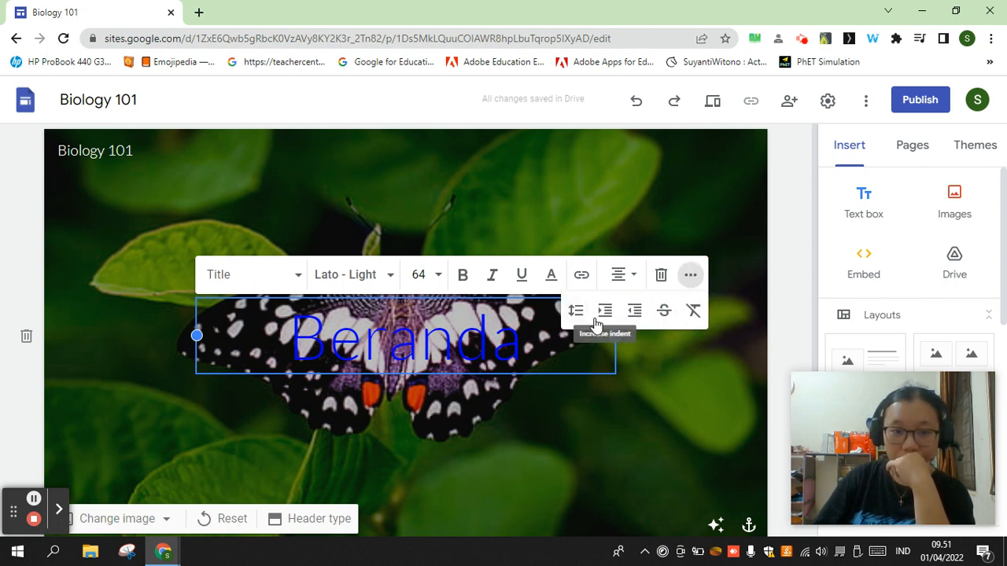
pyautogui.click(344, 282)
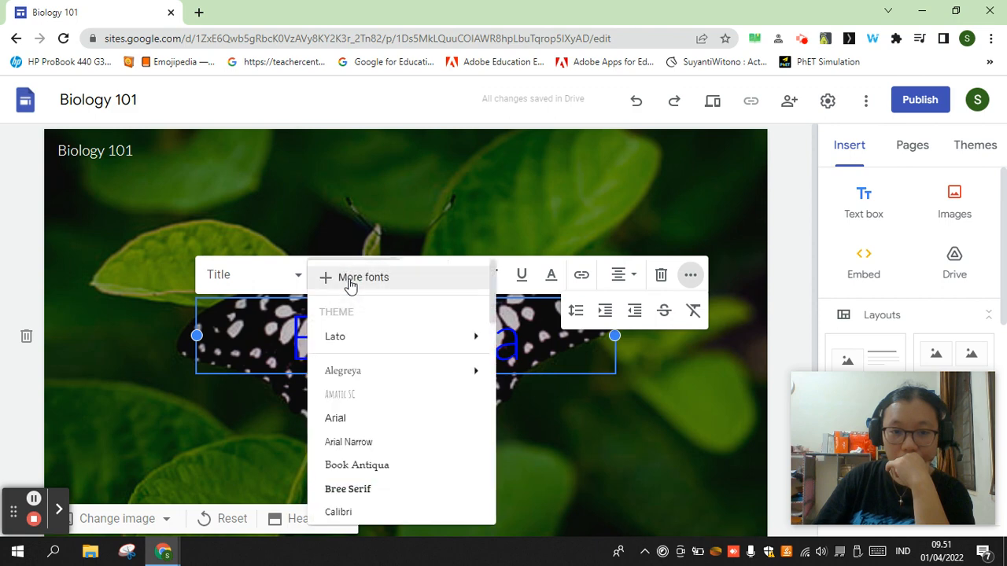
pyautogui.click(251, 281)
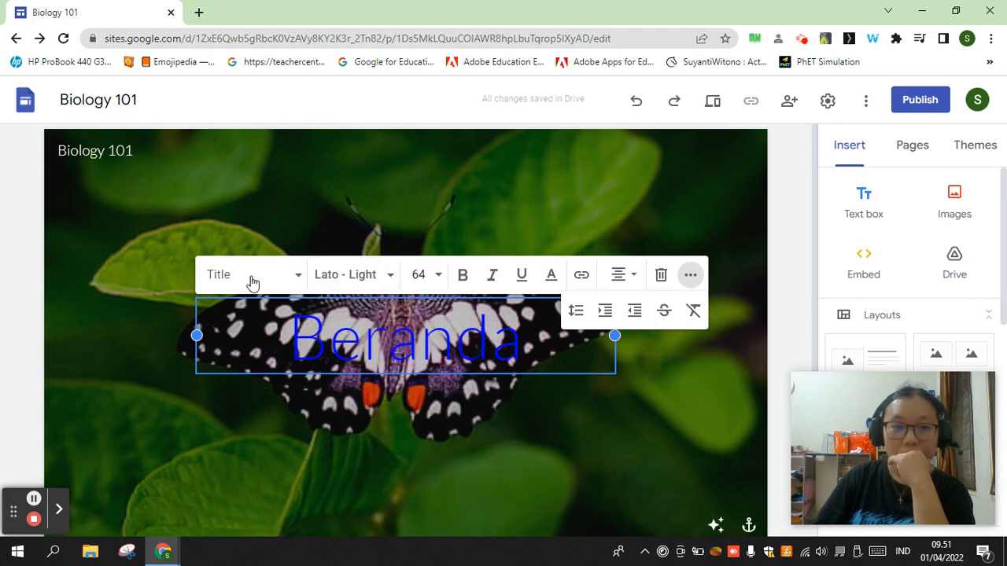
pyautogui.click(355, 277)
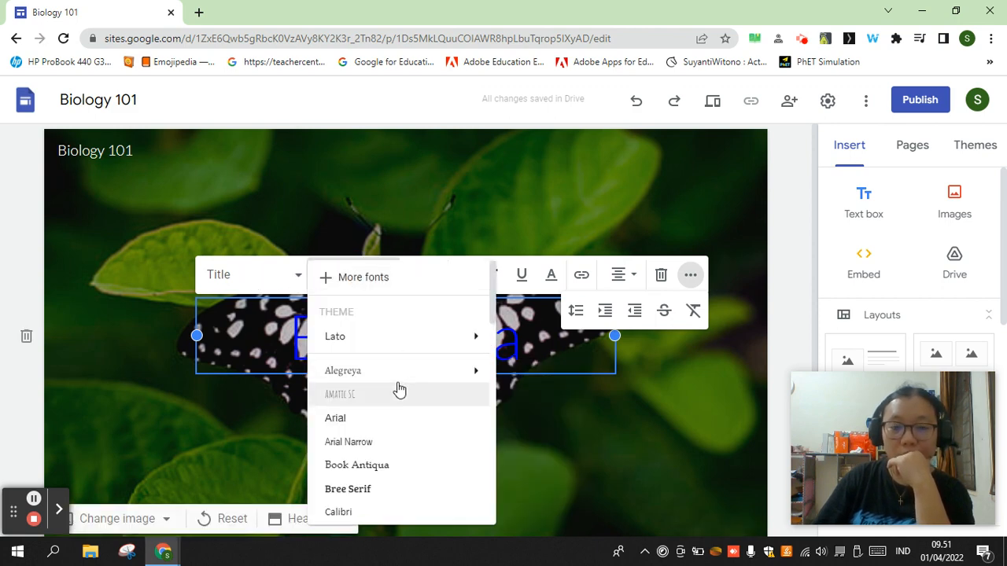
pyautogui.click(595, 411)
# Step: Set the text colour of the Beranda title to light red
pyautogui.doubleClick(480, 338)
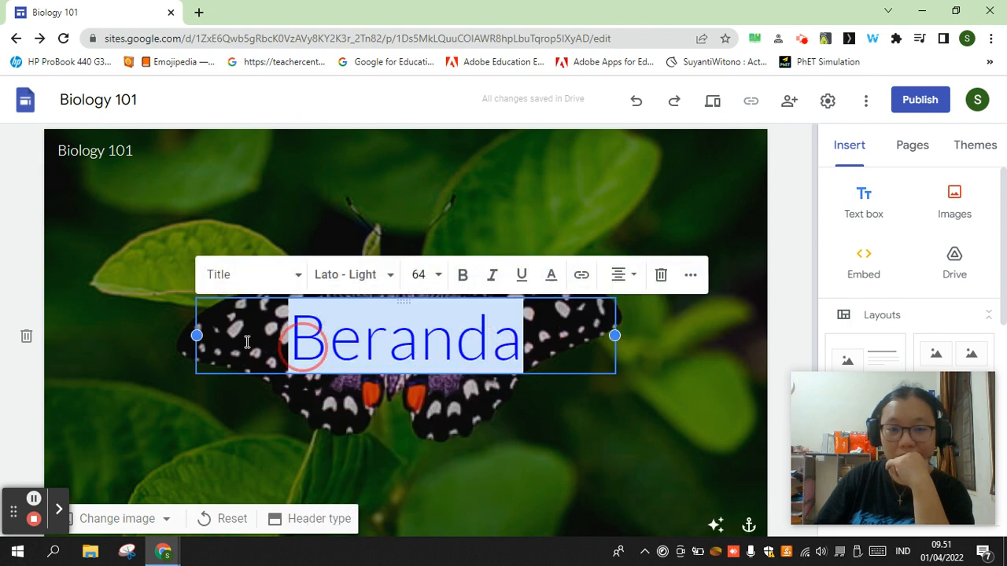
pyautogui.click(550, 277)
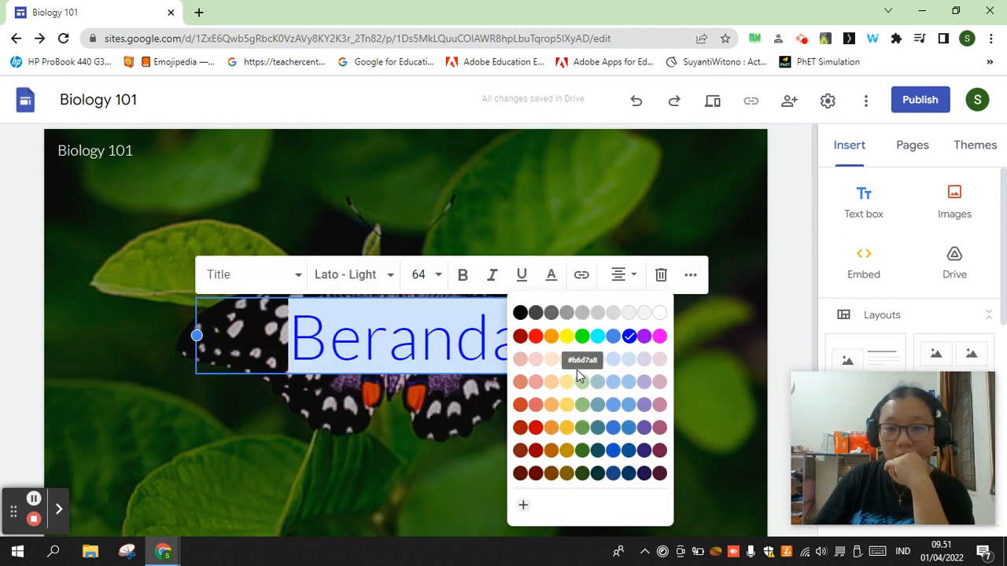
pyautogui.click(535, 382)
pyautogui.click(568, 401)
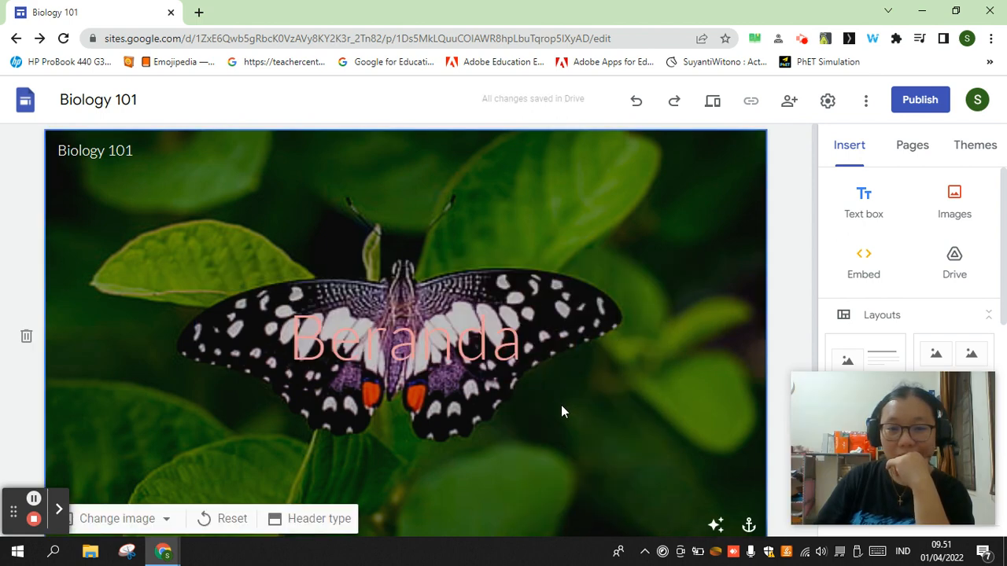
# Step: Move the Beranda title box to the right within the header so it covers the butterfly's right wing
pyautogui.click(541, 360)
pyautogui.click(540, 375)
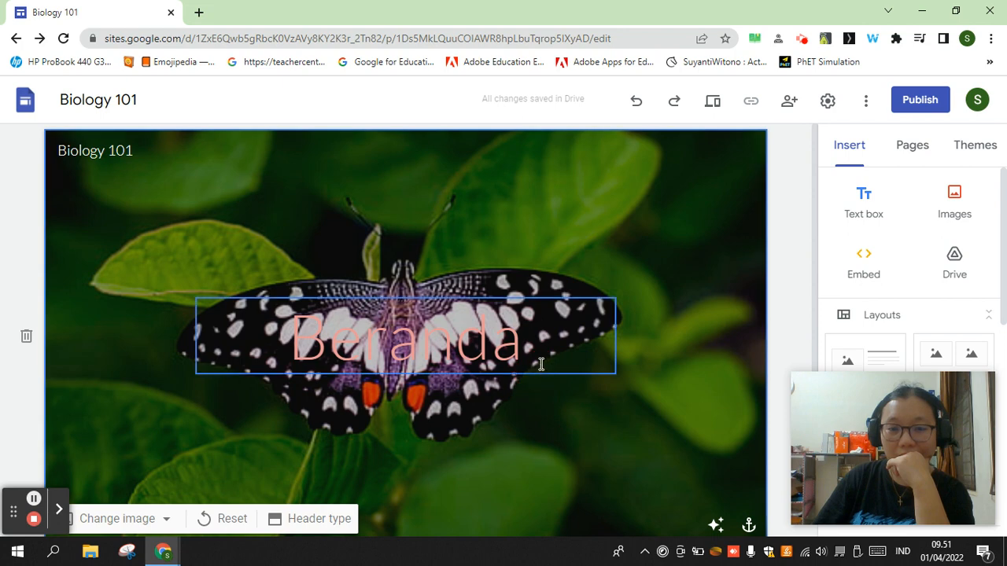
pyautogui.click(541, 366)
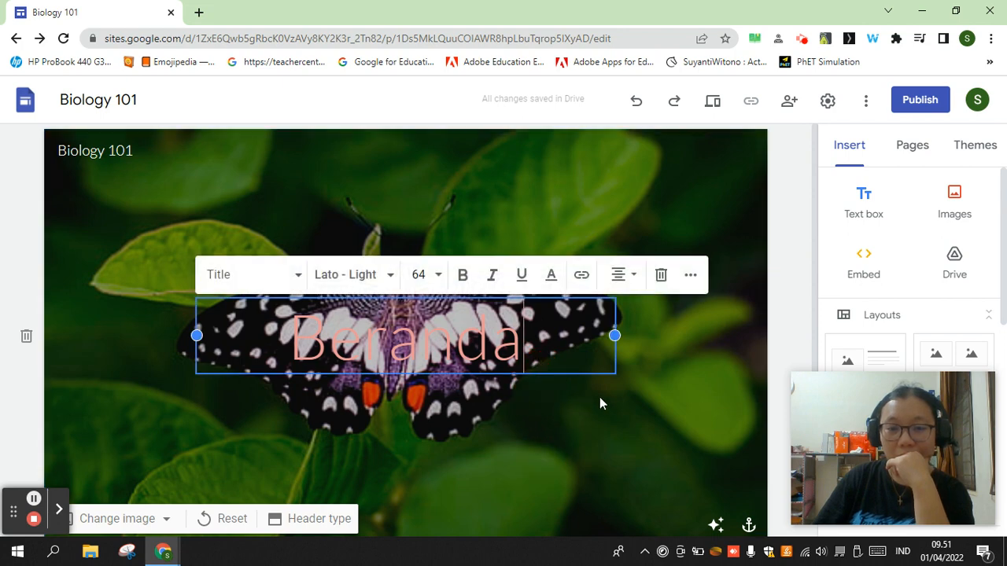
pyautogui.click(569, 380)
pyautogui.click(519, 349)
pyautogui.moveTo(571, 372); pyautogui.dragTo(451, 381)
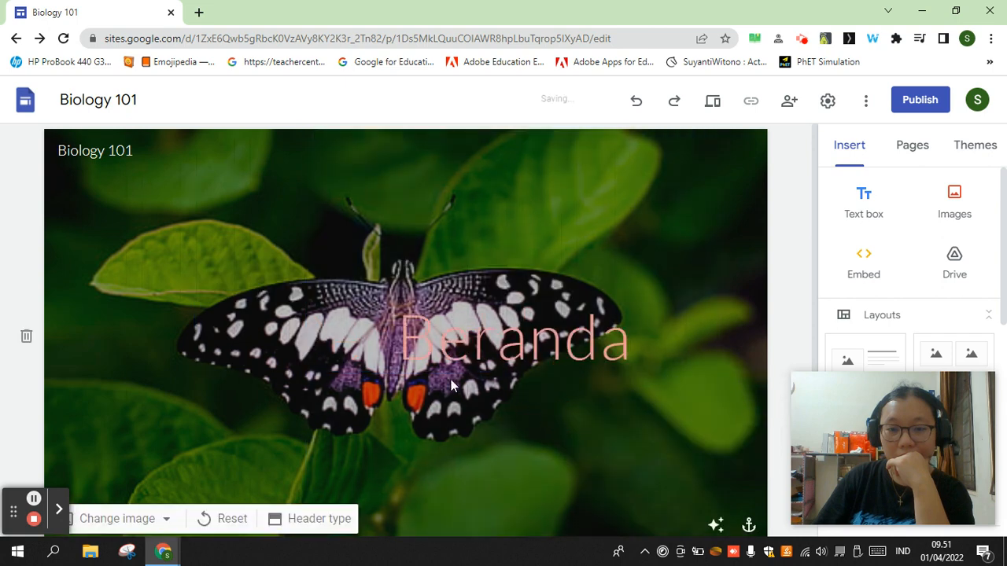
# Step: Move the Beranda title box back to the horizontal centre of the header
pyautogui.click(565, 370)
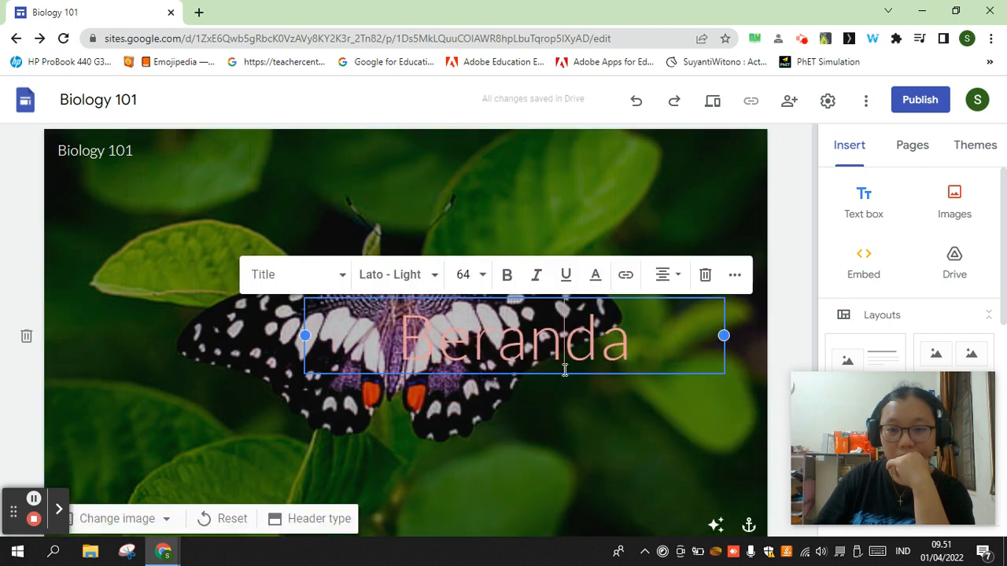
pyautogui.click(596, 372)
pyautogui.moveTo(717, 369); pyautogui.dragTo(448, 464)
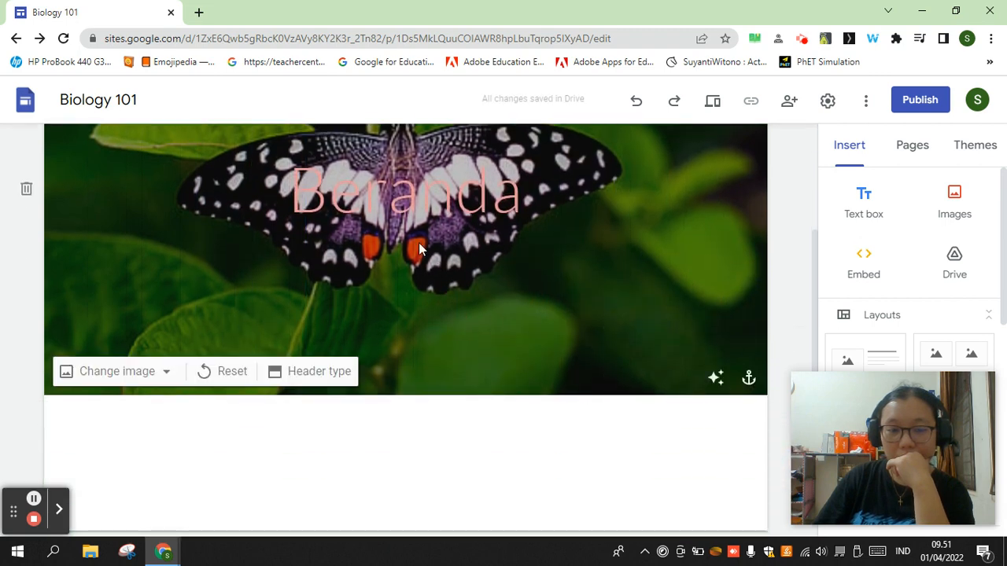
pyautogui.click(391, 197)
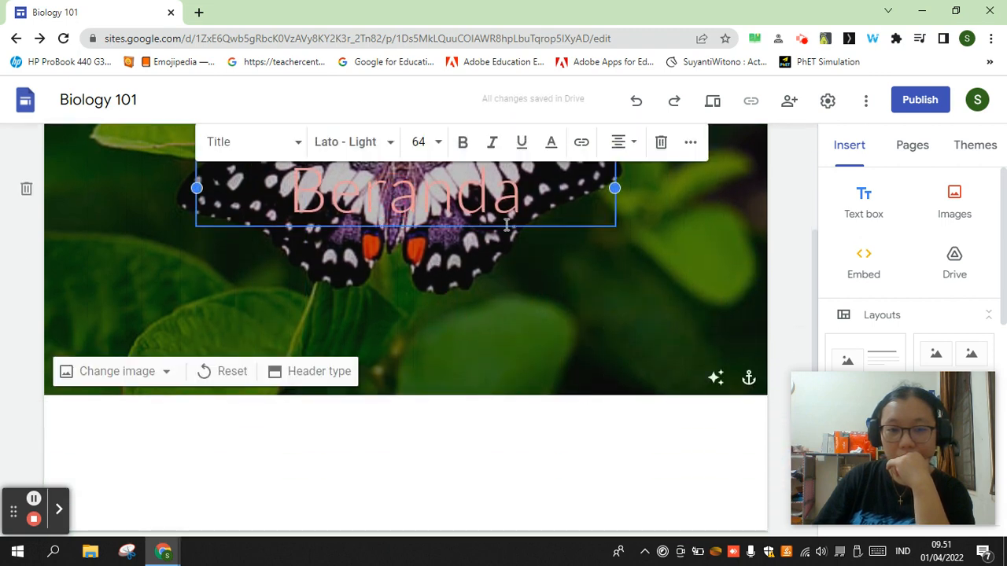
pyautogui.moveTo(558, 203); pyautogui.dragTo(264, 203)
pyautogui.click(582, 277)
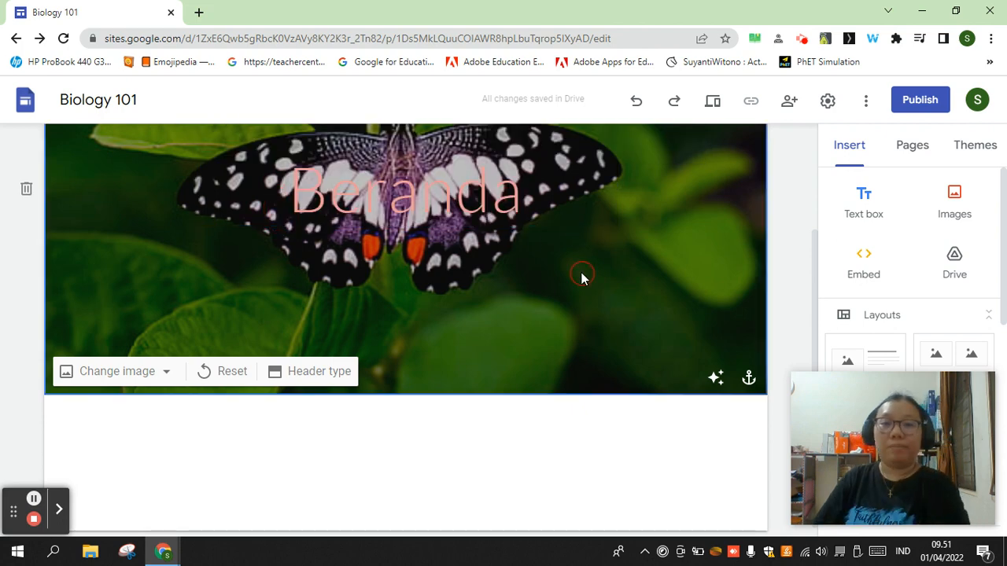
pyautogui.scroll(2, 708, 346)
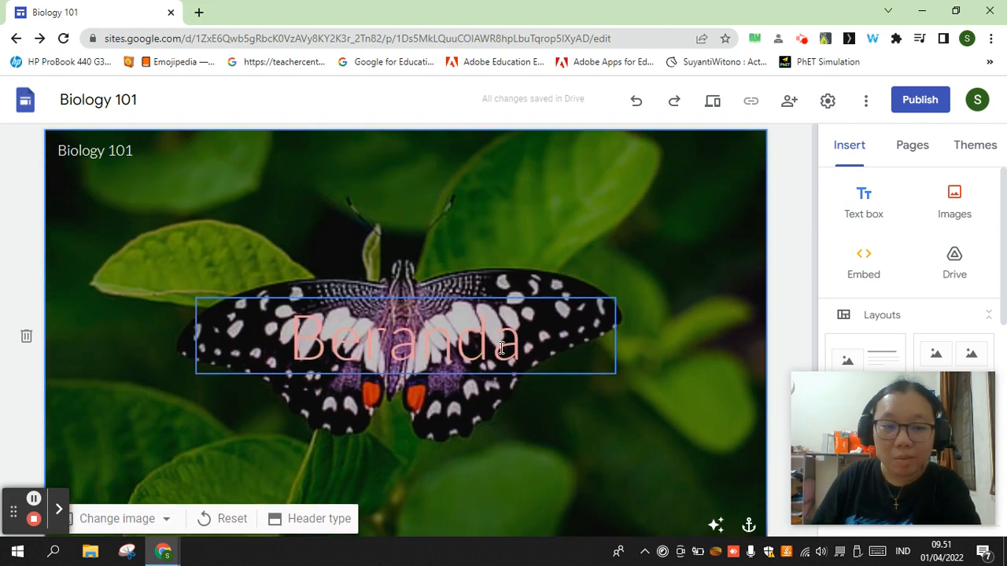
# Step: Set the text colour of the whole Beranda title to black (#000000)
pyautogui.click(502, 348)
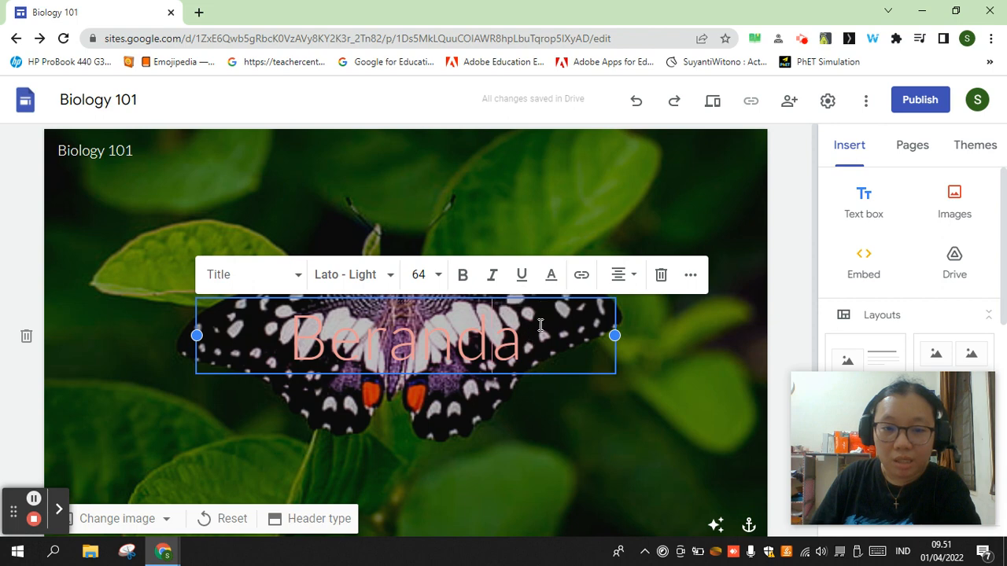
pyautogui.moveTo(542, 332); pyautogui.dragTo(286, 335)
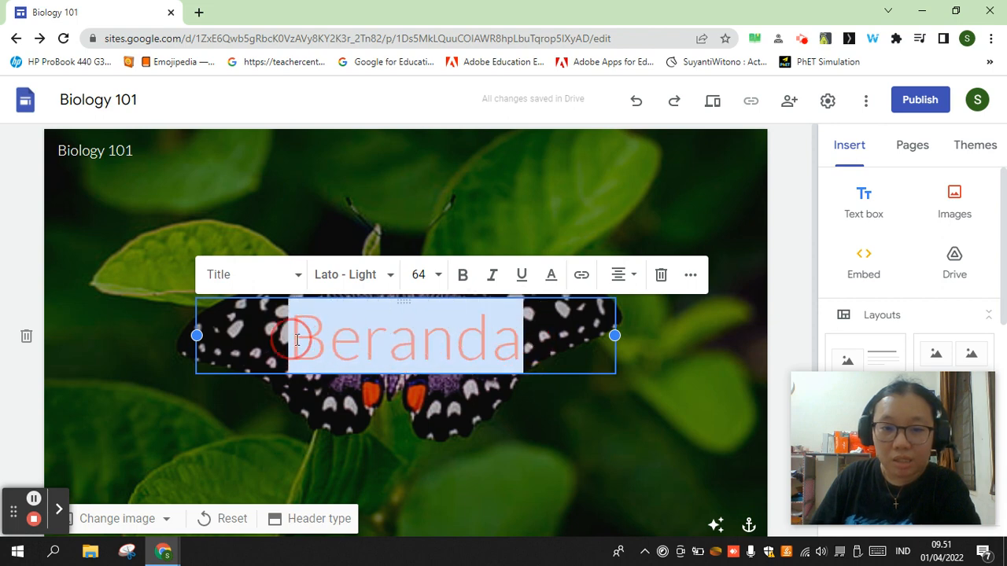
pyautogui.click(550, 274)
pyautogui.click(522, 310)
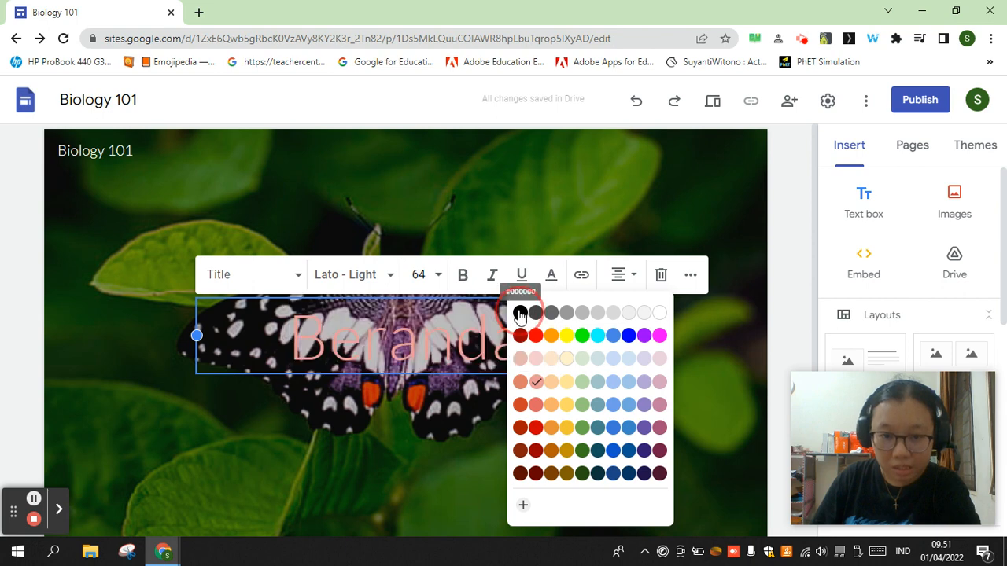
pyautogui.click(681, 341)
pyautogui.click(482, 337)
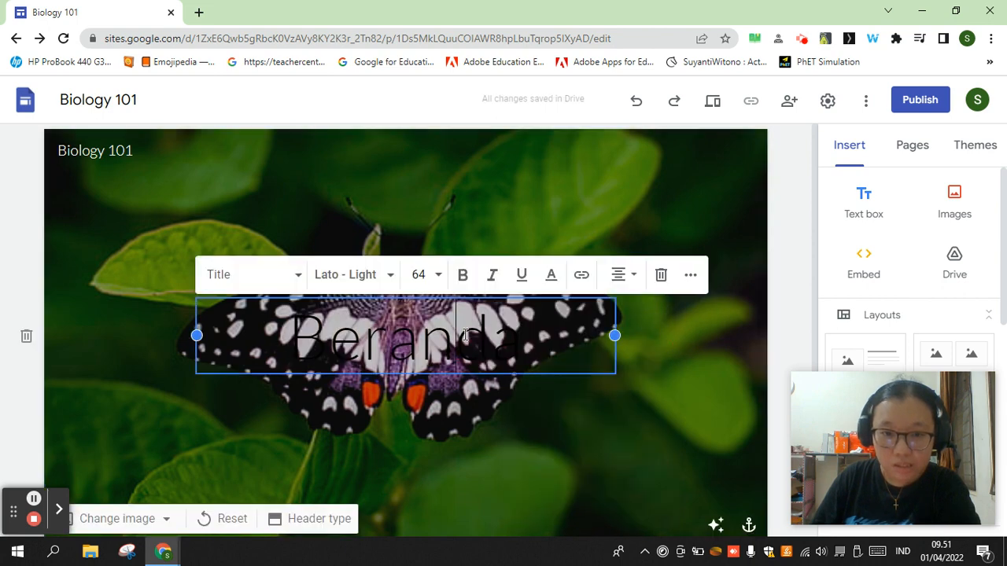
pyautogui.click(473, 160)
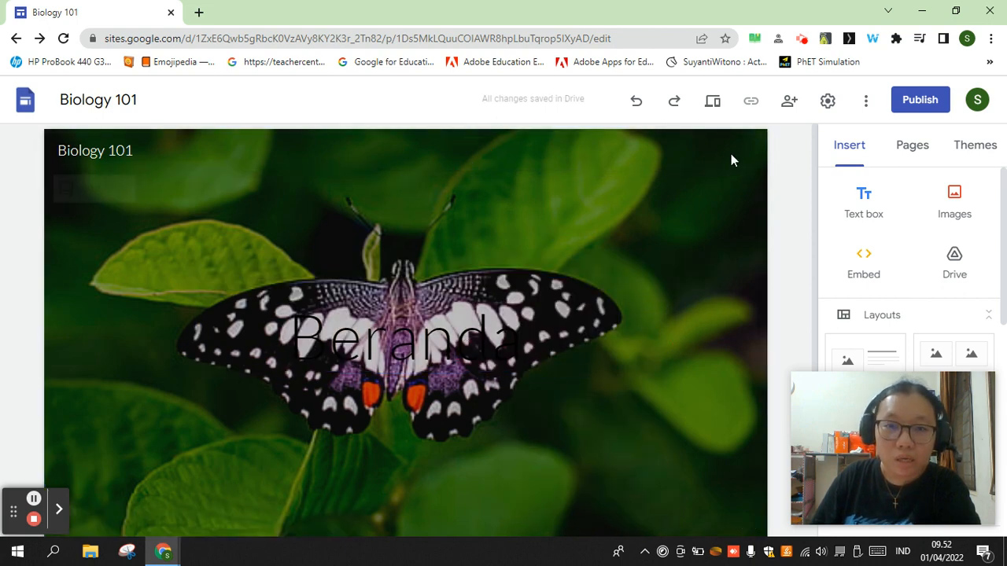
# Step: Apply the Google-made Aristotle theme to the site
pyautogui.scroll(-1, 657, 283)
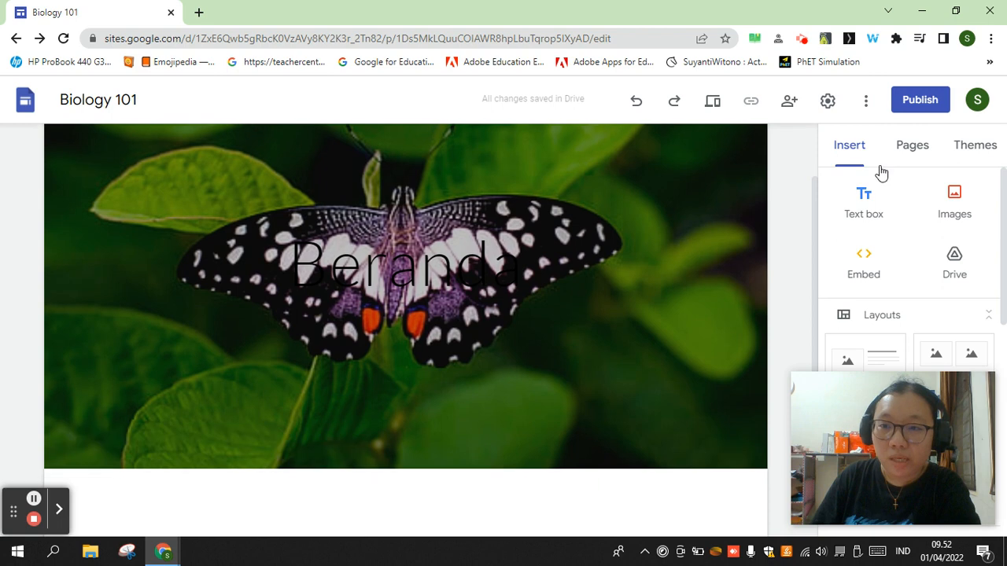
pyautogui.click(977, 153)
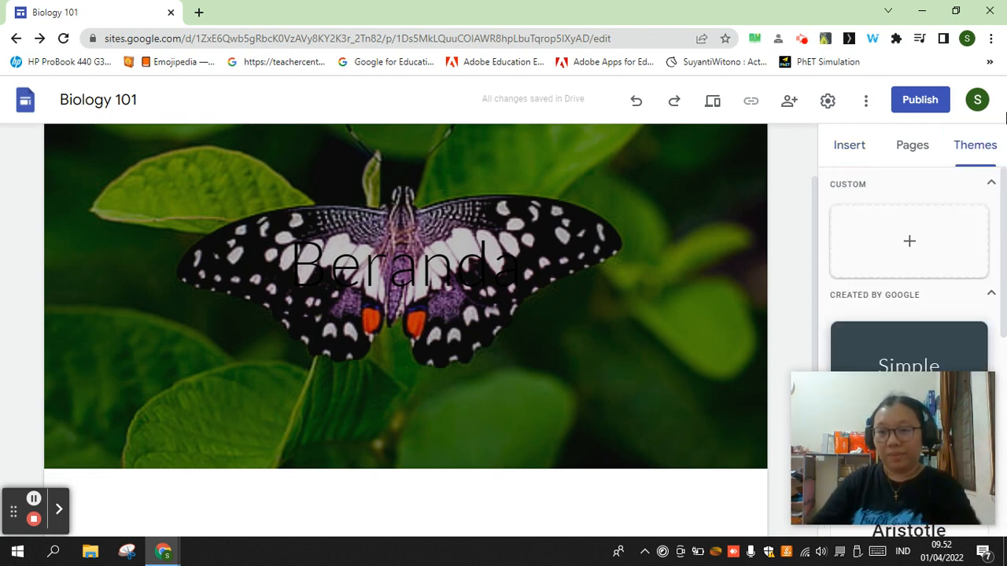
pyautogui.moveTo(903, 379); pyautogui.dragTo(88, 236)
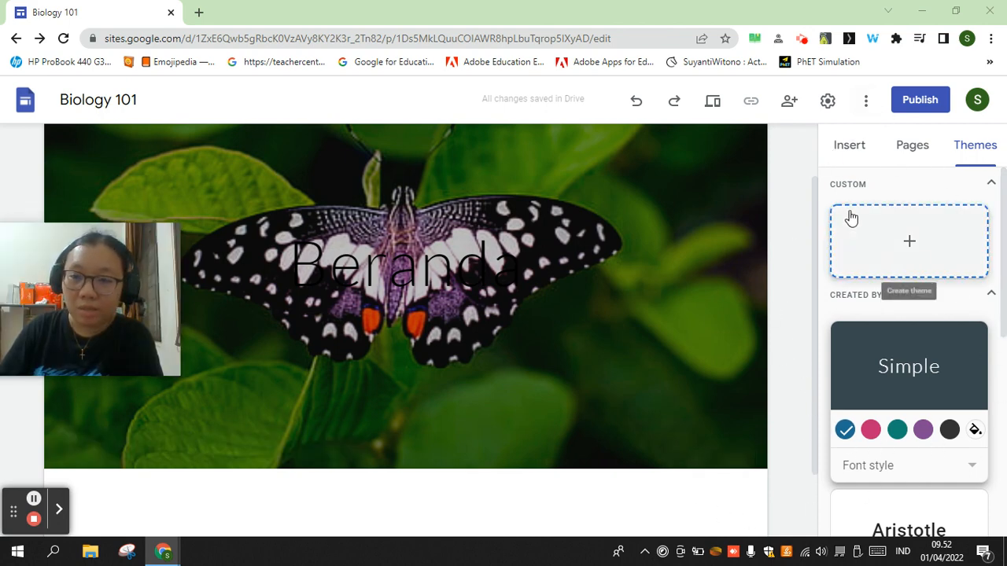
pyautogui.scroll(-1, 905, 370)
pyautogui.rightClick(999, 413)
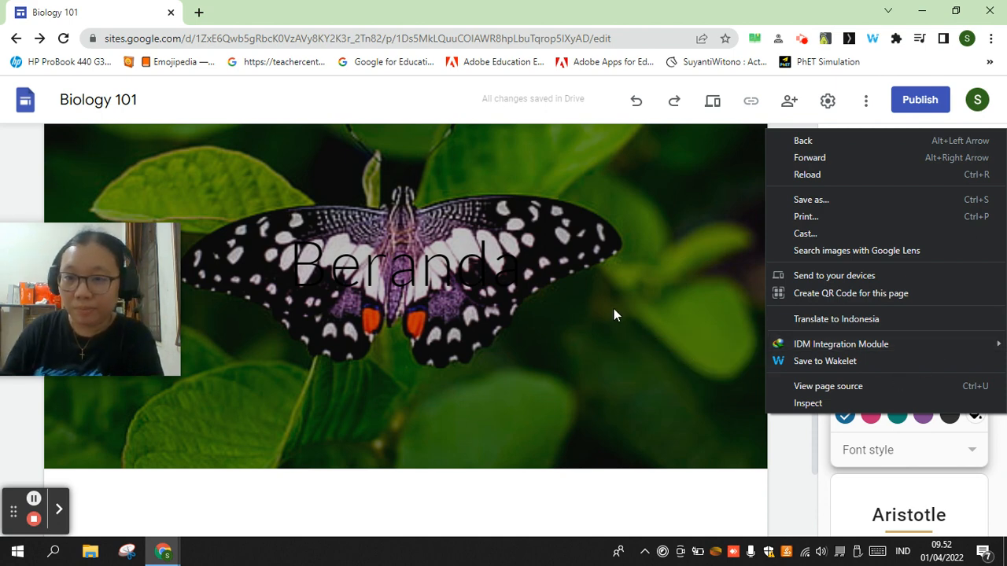
pyautogui.click(428, 90)
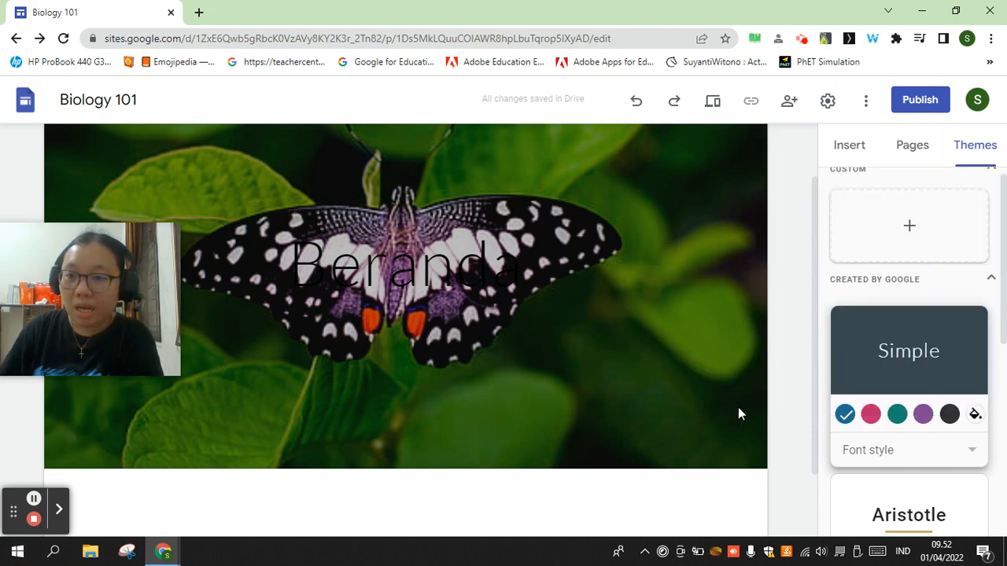
pyautogui.scroll(-1, 932, 353)
pyautogui.scroll(-3, 936, 284)
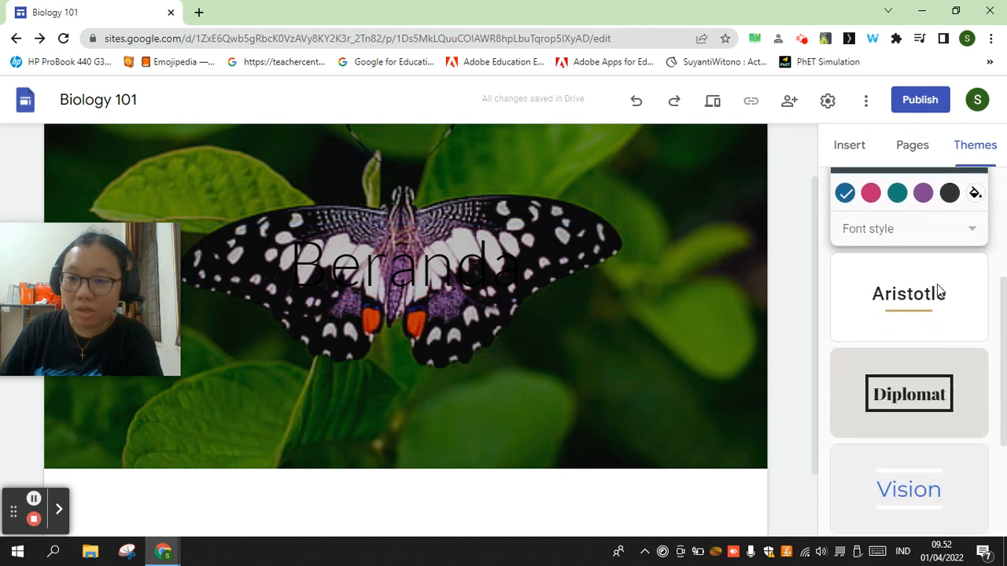
pyautogui.click(907, 229)
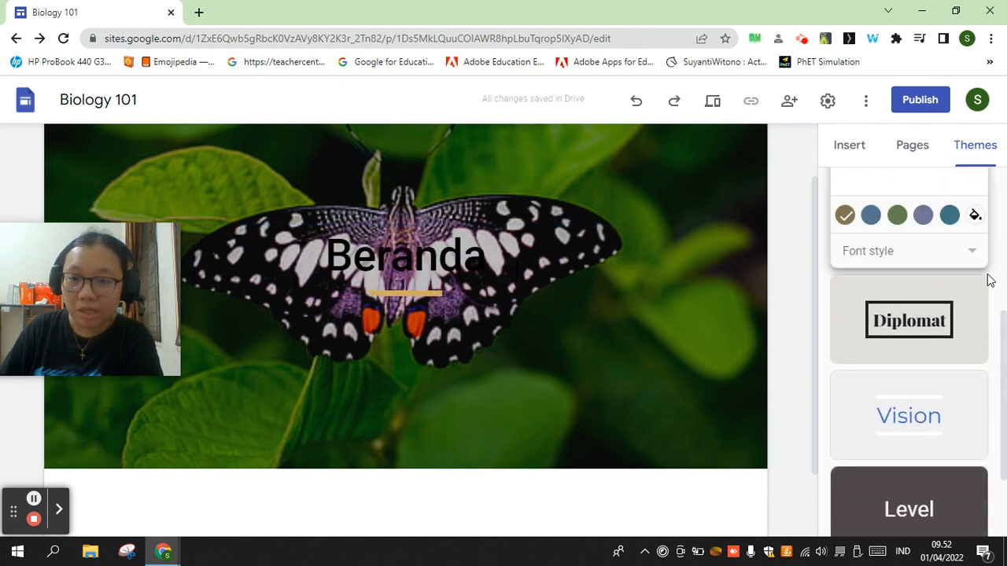
# Step: Try the Diplomat theme on the site and replace it with the Impression theme in its yellow colour
pyautogui.click(942, 346)
pyautogui.scroll(-2, 949, 360)
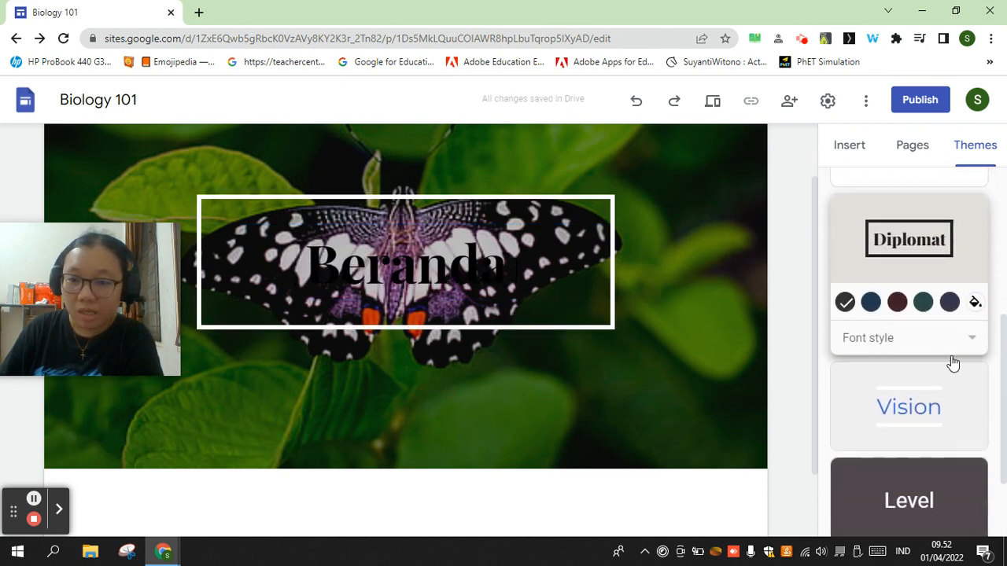
pyautogui.click(888, 478)
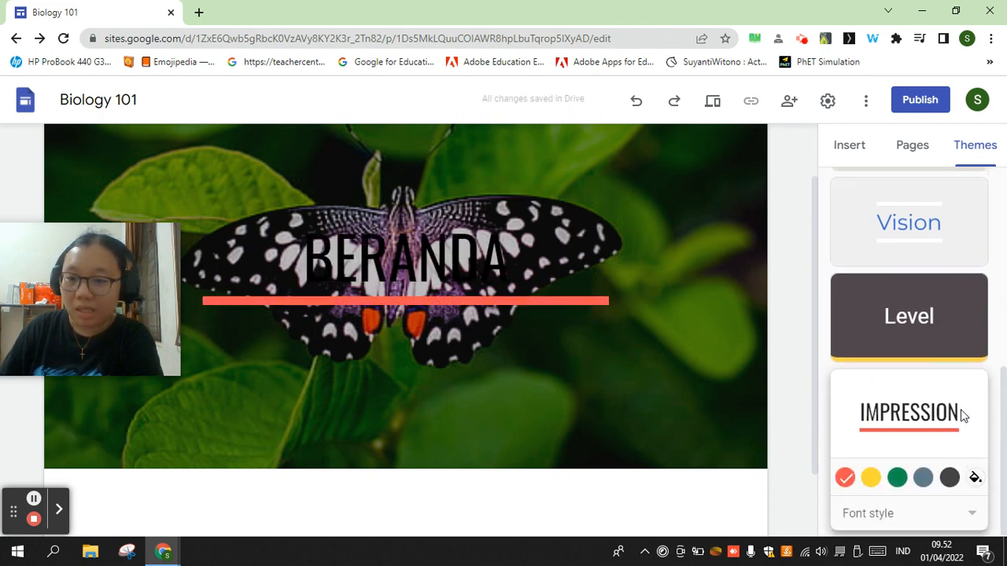
pyautogui.click(871, 477)
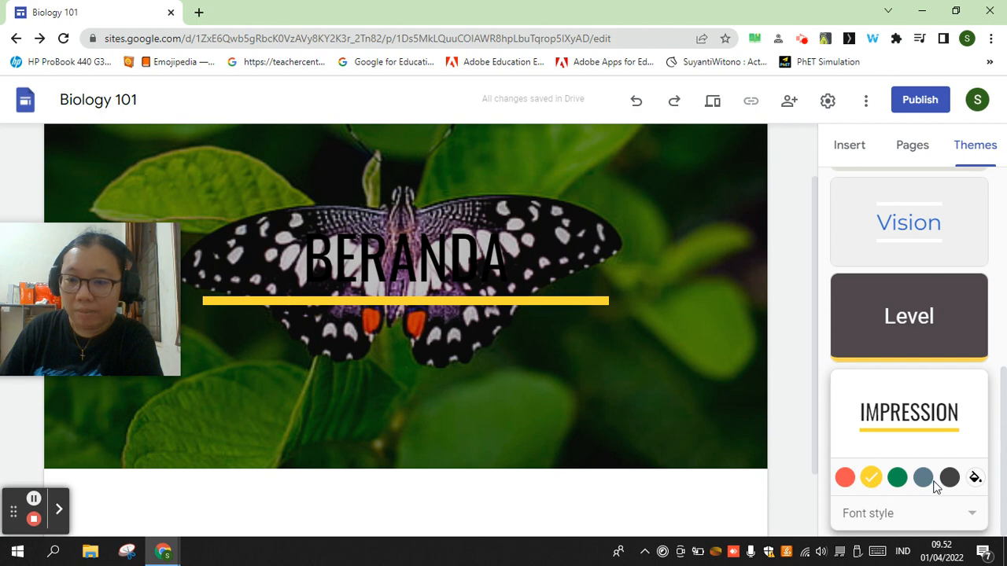
# Step: Try the Vision theme in pink and the Level theme, and return the site to the Impression theme
pyautogui.scroll(1, 927, 244)
pyautogui.click(937, 327)
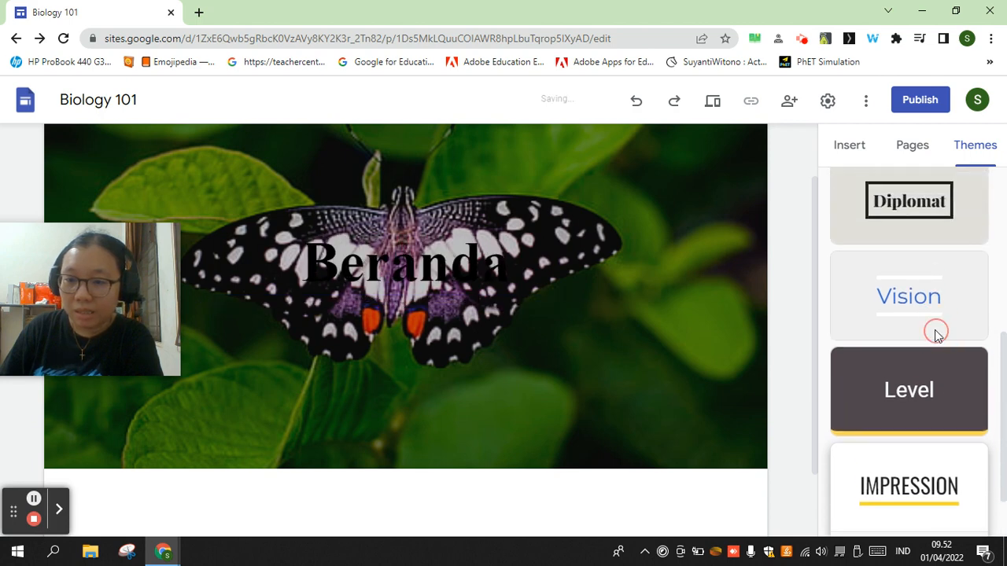
pyautogui.click(870, 361)
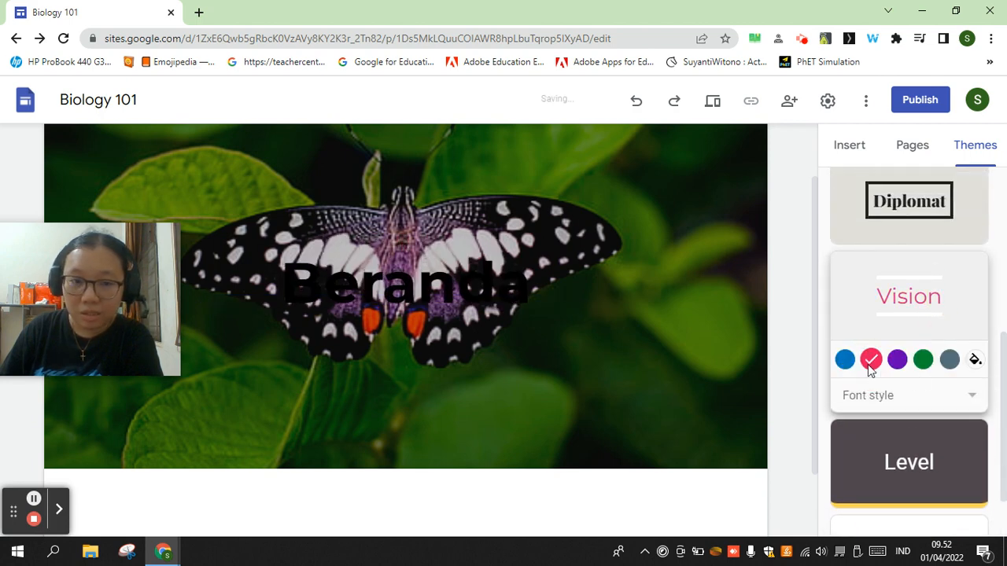
pyautogui.click(906, 440)
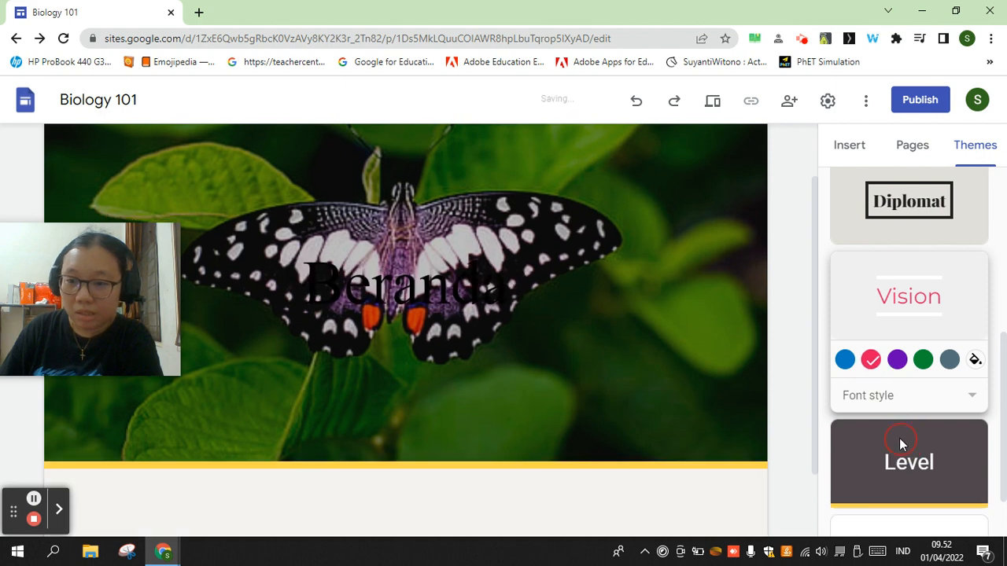
pyautogui.scroll(-1, 940, 430)
pyautogui.click(919, 461)
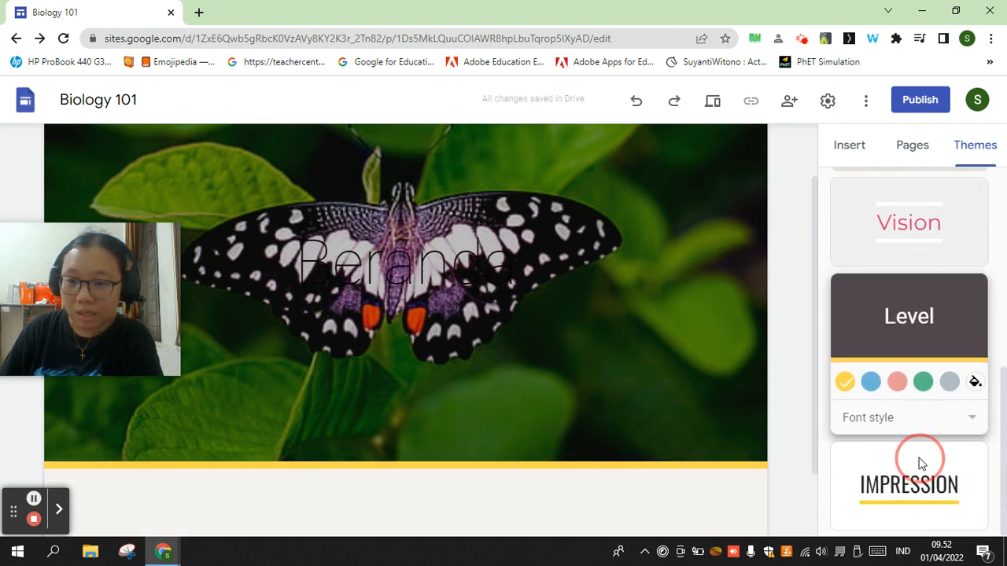
# Step: Set the text colour of the whole Beranda header title to yellow (#ffff00)
pyautogui.click(425, 281)
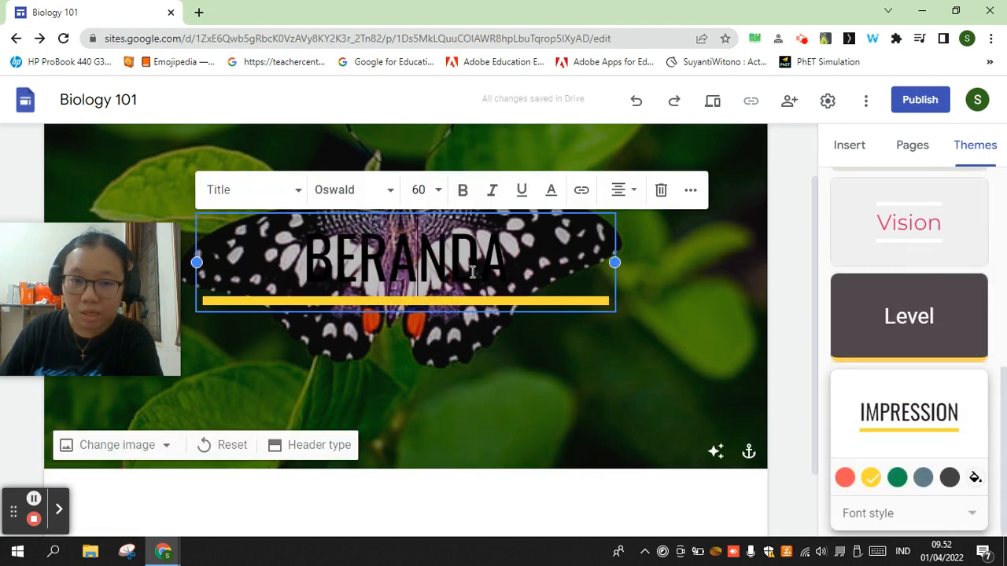
pyautogui.moveTo(515, 264); pyautogui.dragTo(289, 261)
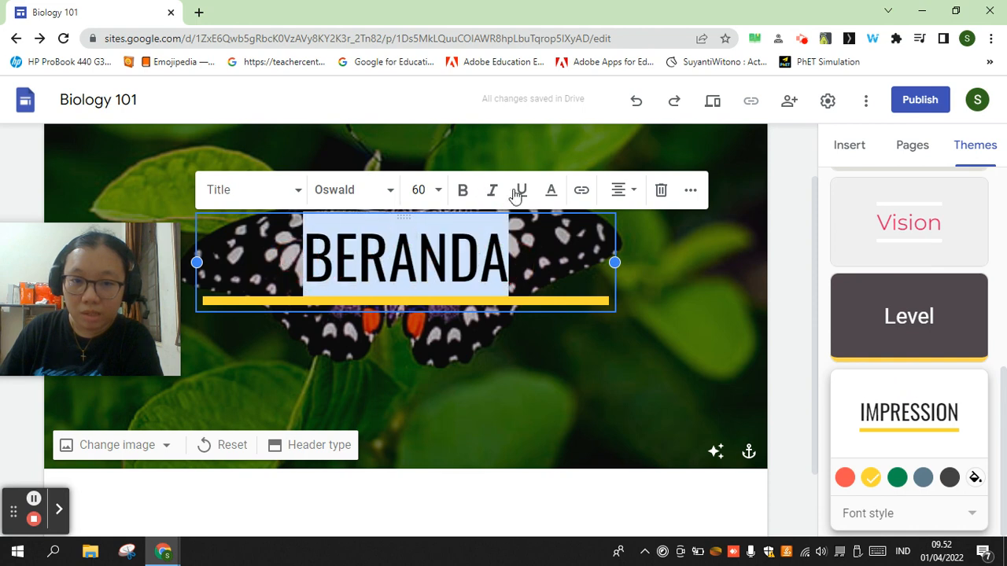
pyautogui.click(551, 191)
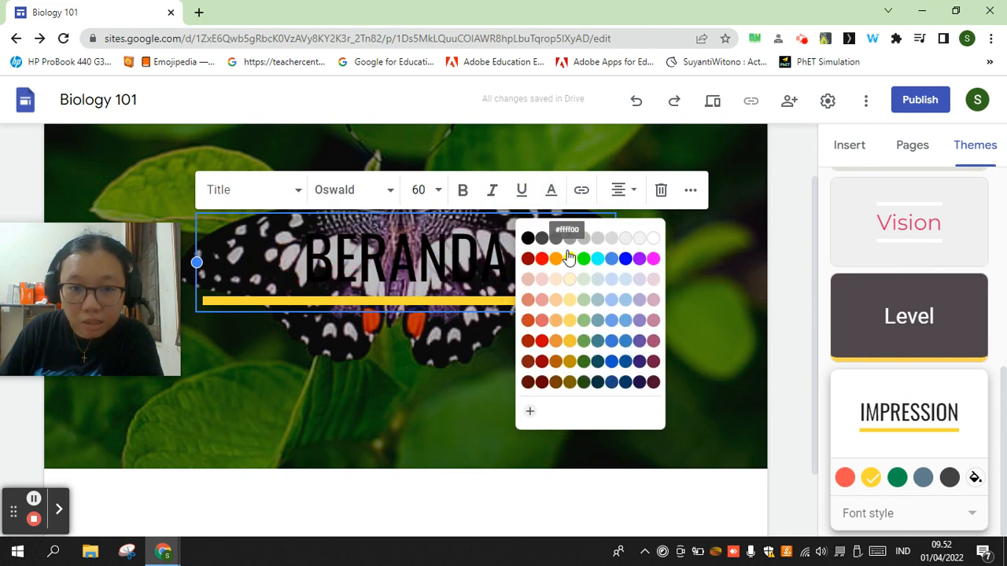
pyautogui.click(569, 258)
pyautogui.click(670, 262)
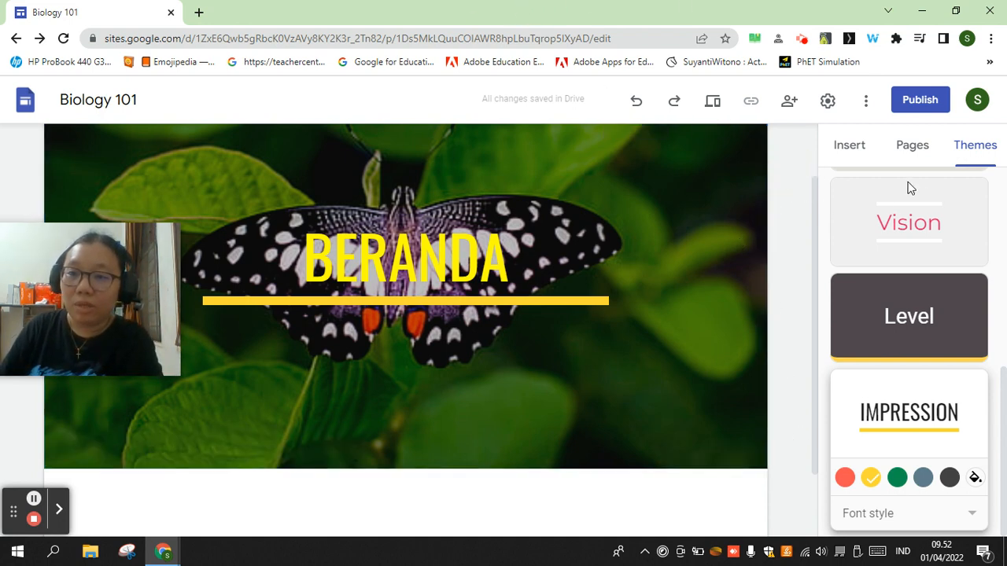
pyautogui.scroll(1, 550, 385)
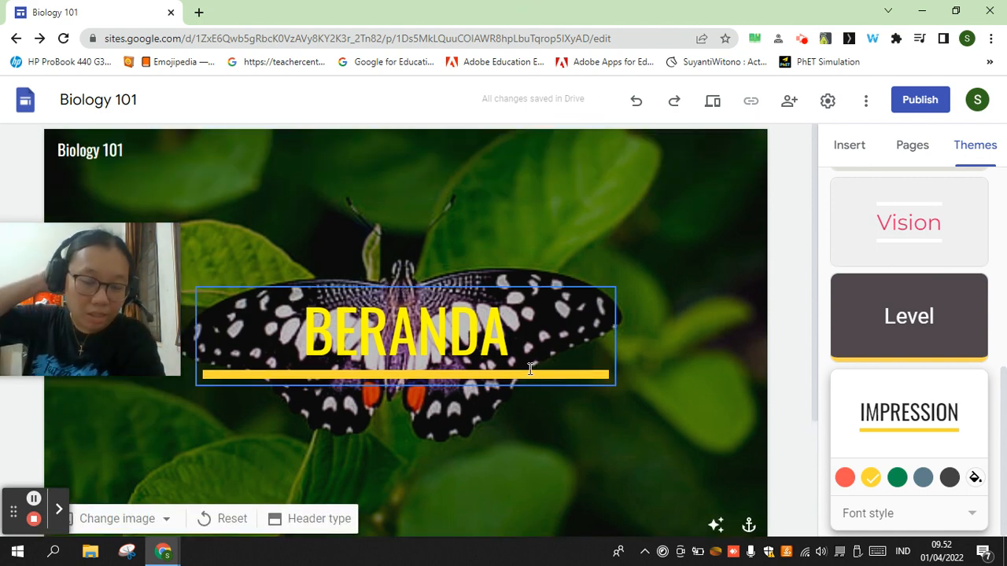
pyautogui.scroll(-2, 542, 381)
pyautogui.moveTo(158, 234)
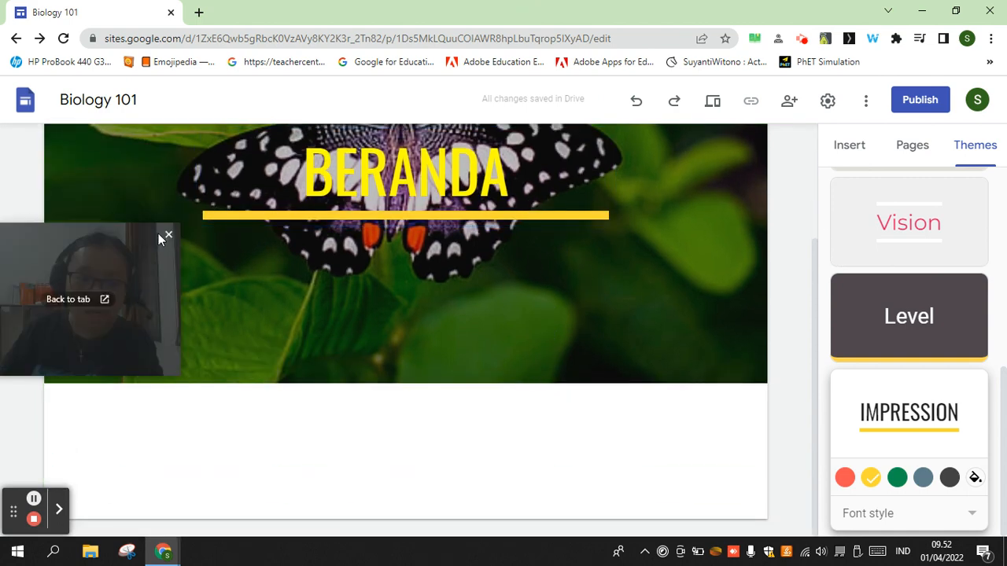
pyautogui.moveTo(111, 246); pyautogui.dragTo(748, 151)
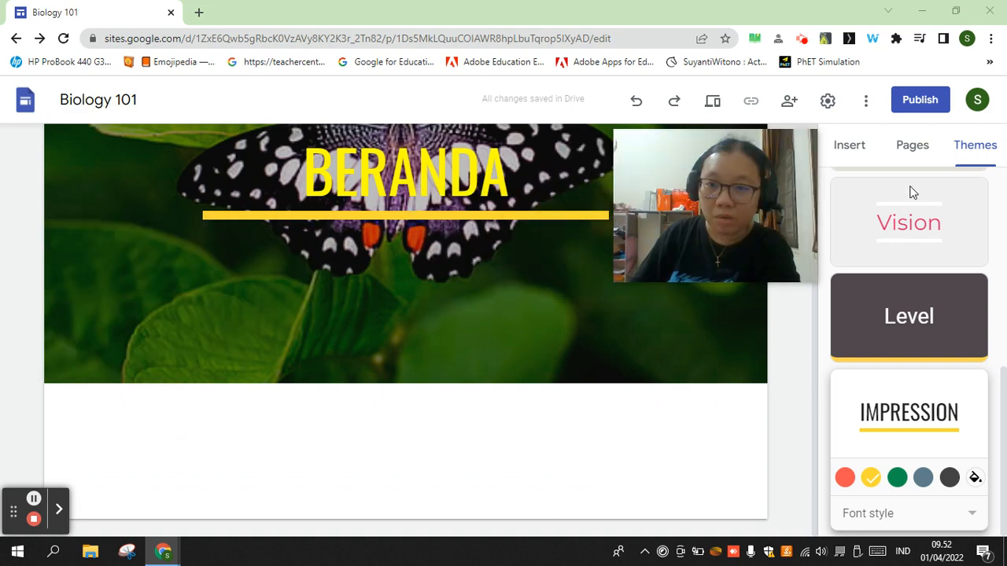
# Step: Insert an empty text box in the page body below the butterfly header
pyautogui.click(857, 147)
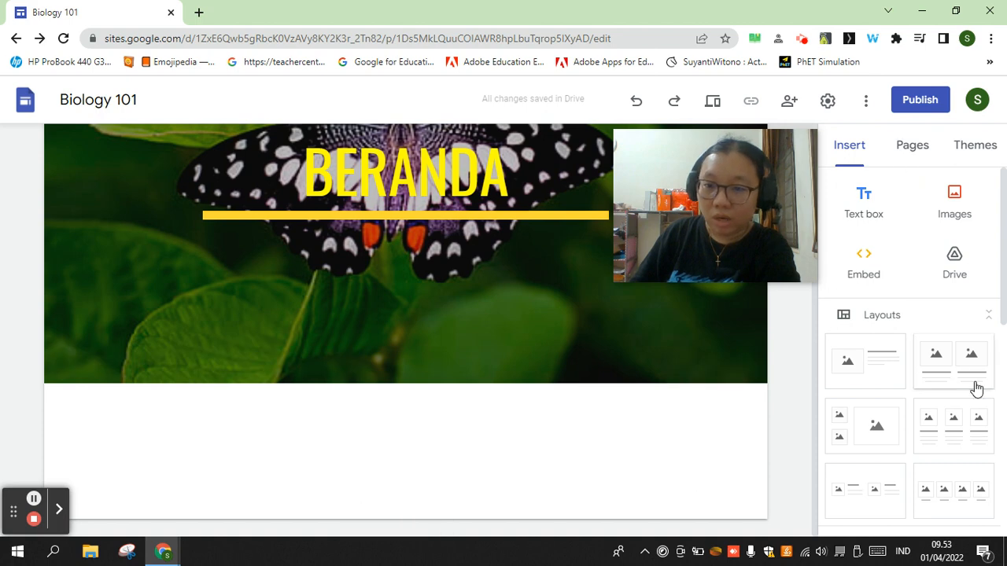
pyautogui.scroll(-2, 944, 315)
pyautogui.scroll(2, 951, 318)
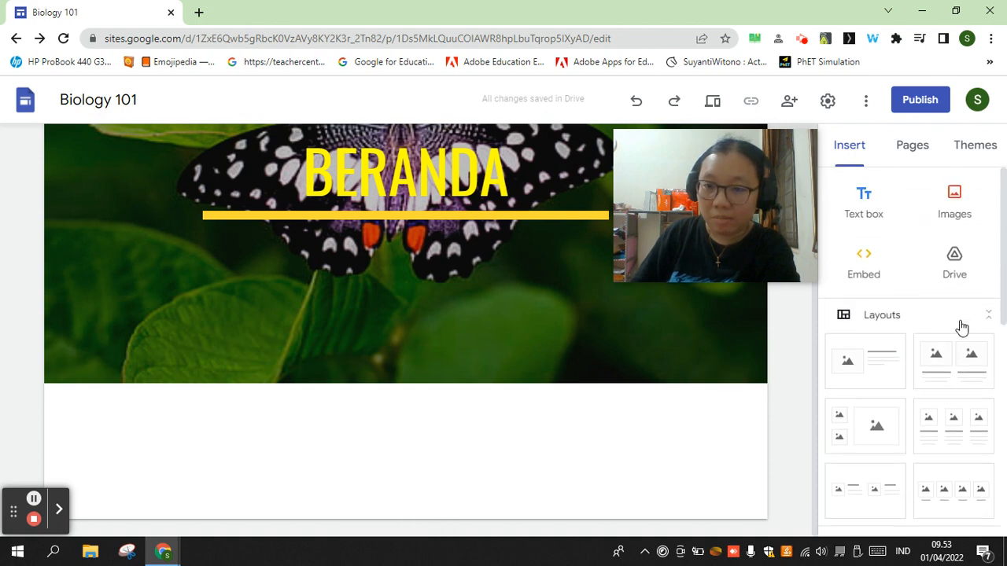
pyautogui.click(863, 205)
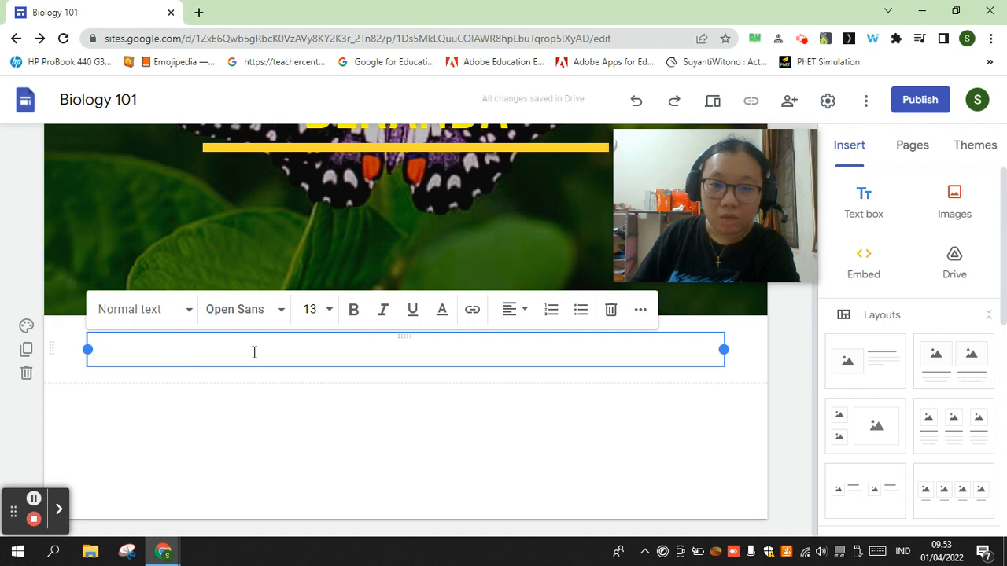
# Step: Try the Title and Heading text styles on the empty text box and return it to Normal text
pyautogui.click(162, 317)
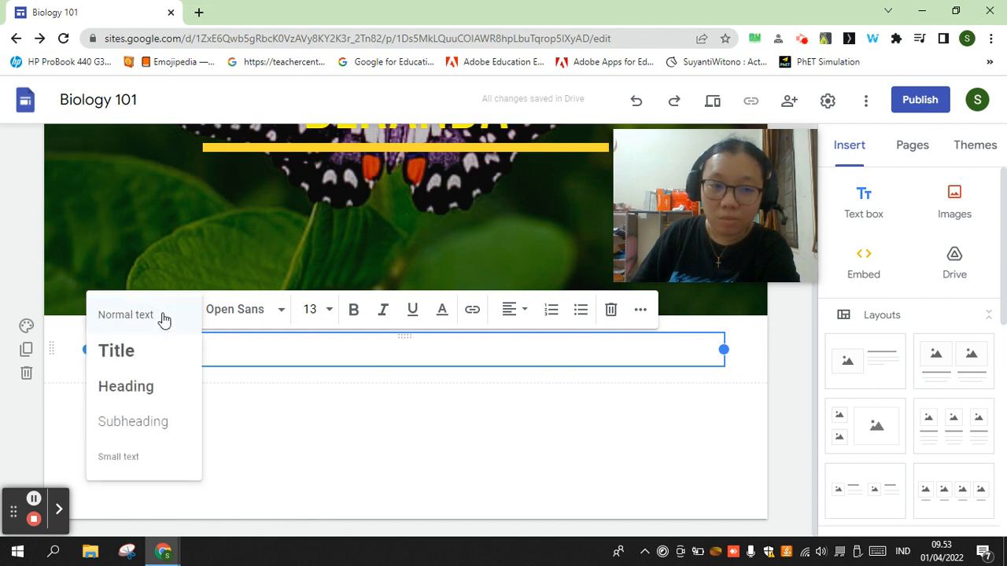
pyautogui.click(132, 354)
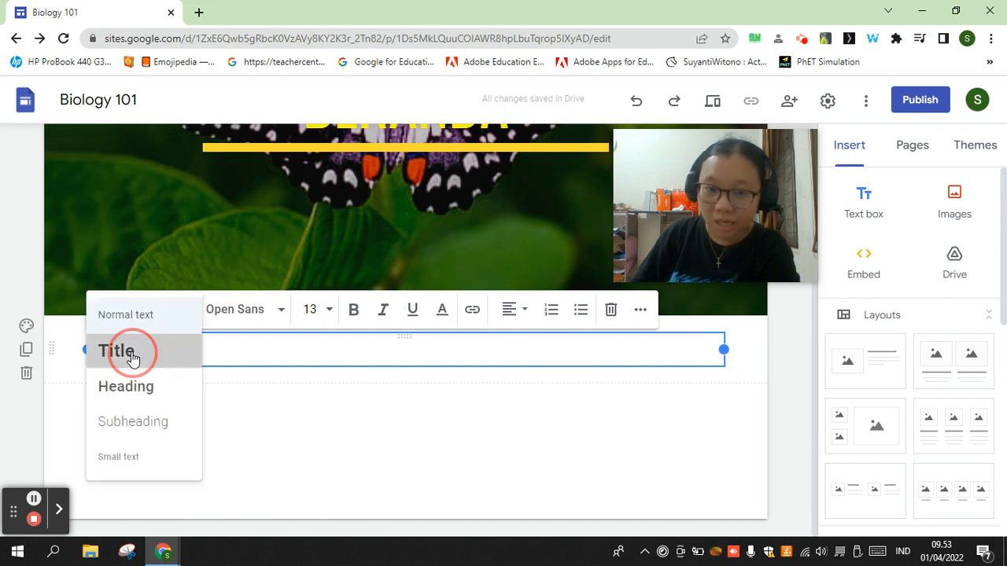
pyautogui.click(157, 319)
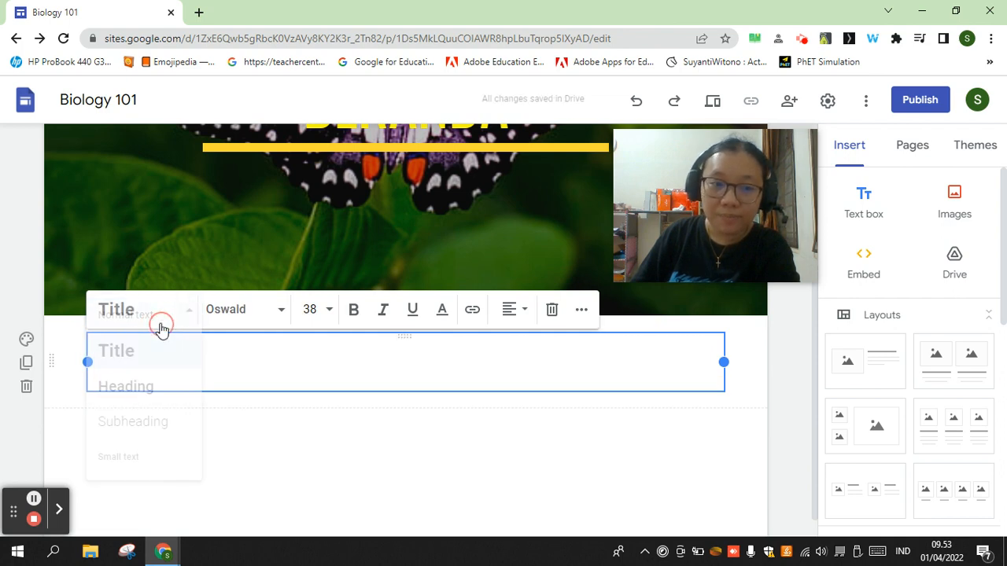
pyautogui.click(149, 383)
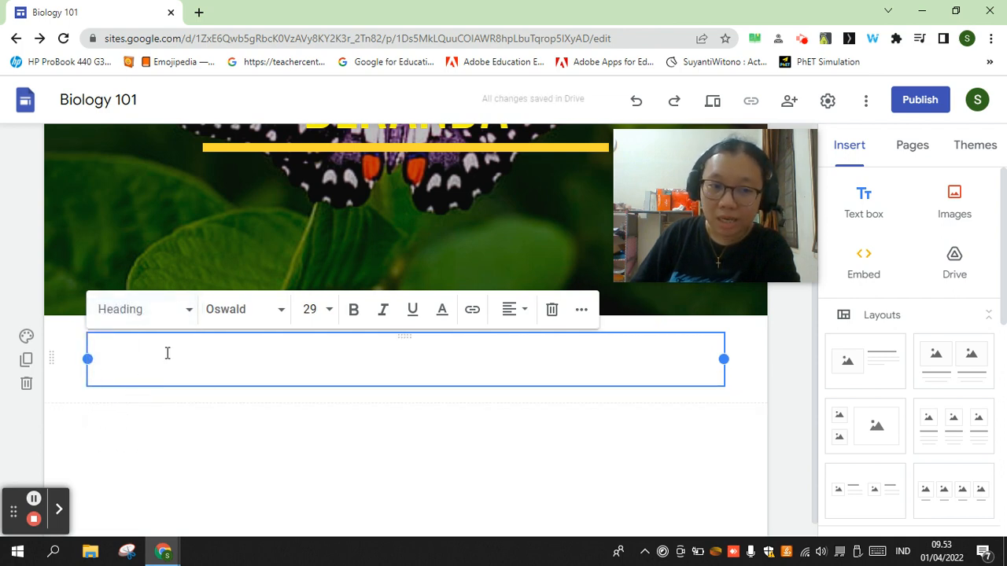
pyautogui.click(168, 317)
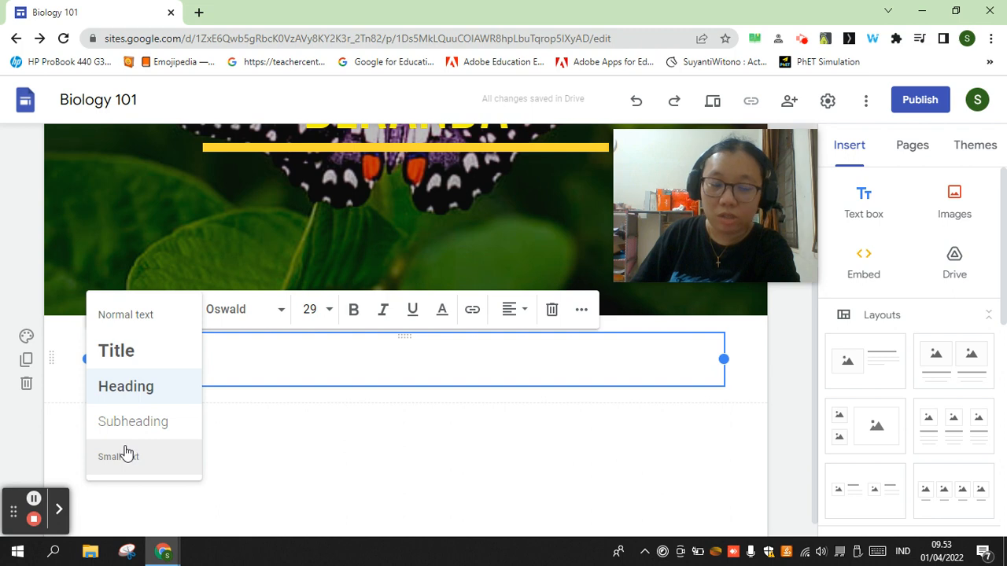
pyautogui.scroll(-1, 157, 453)
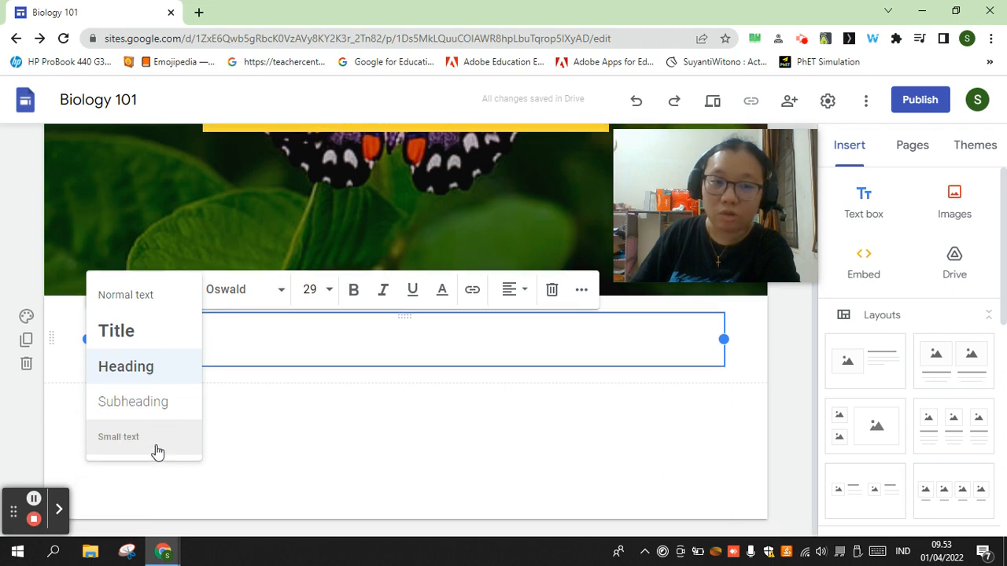
pyautogui.click(139, 301)
pyautogui.click(158, 313)
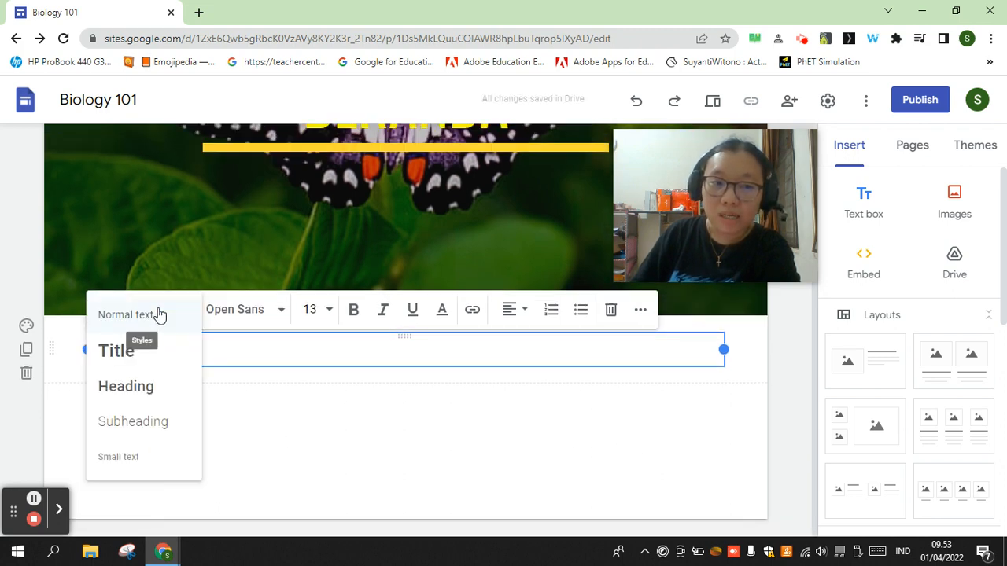
pyautogui.click(230, 353)
# Step: Examine the available fonts, alignment options and link fields for the empty text box without changing anything
pyautogui.click(258, 313)
pyautogui.moveTo(285, 395)
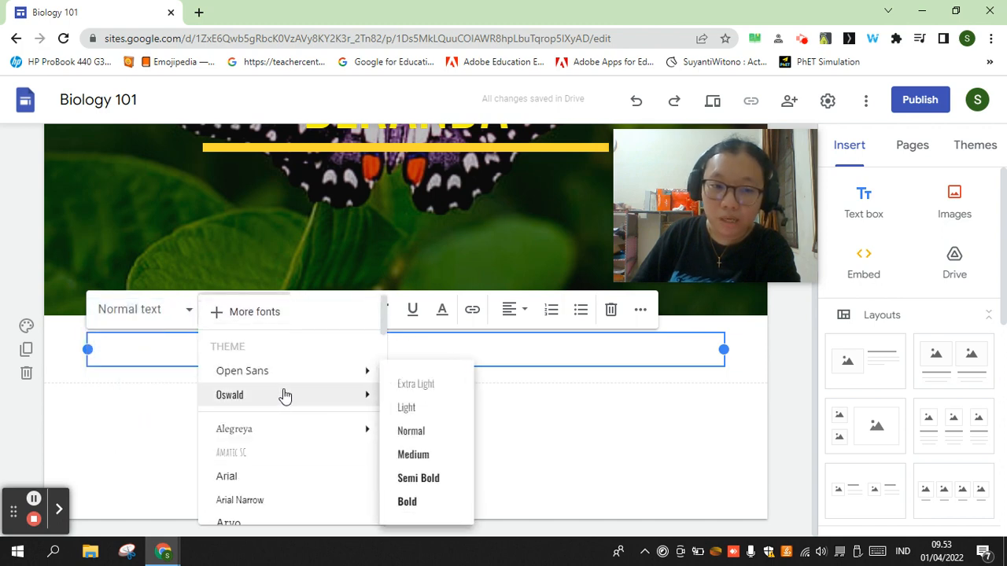
pyautogui.scroll(-6, 283, 396)
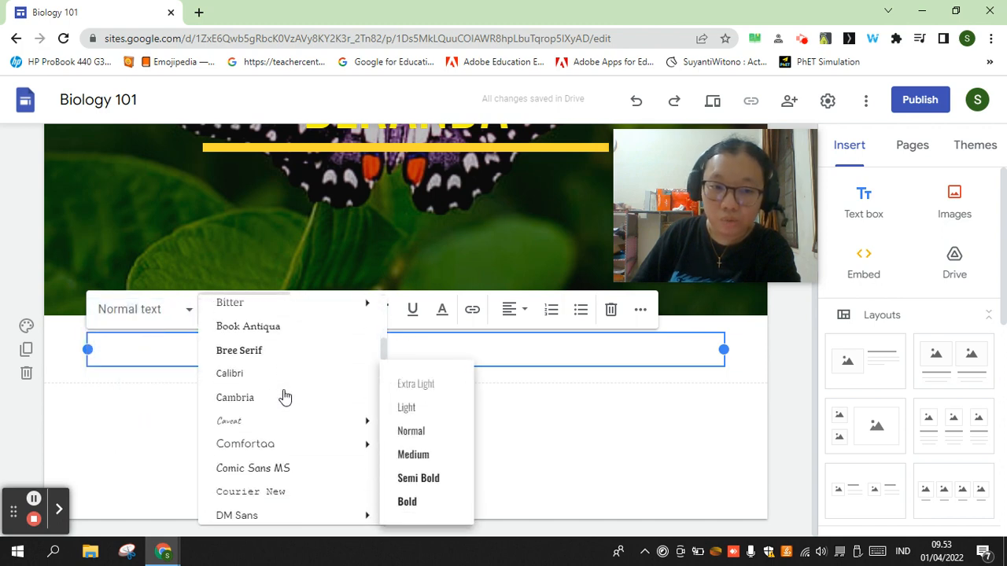
pyautogui.click(612, 351)
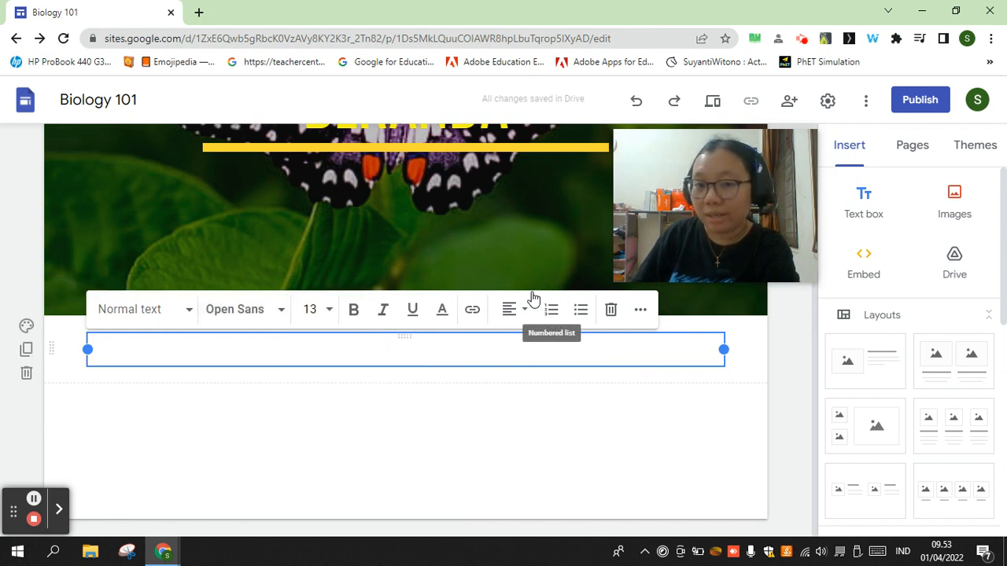
pyautogui.click(508, 318)
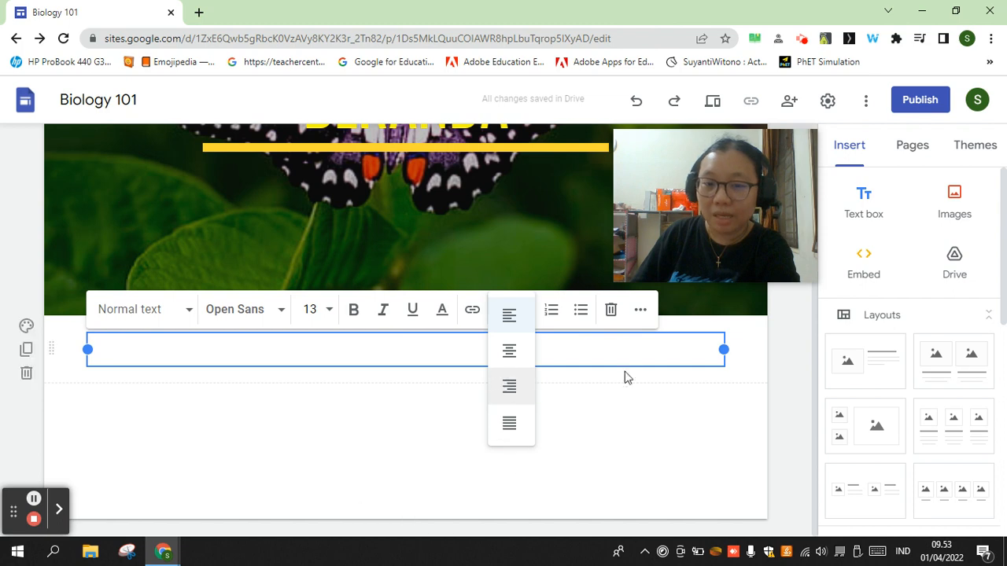
pyautogui.click(624, 348)
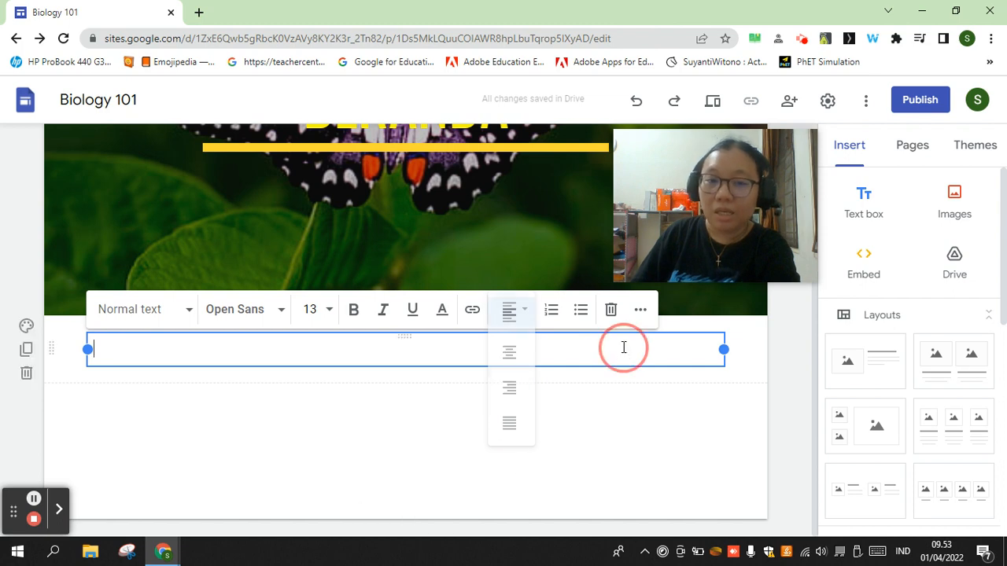
pyautogui.click(472, 311)
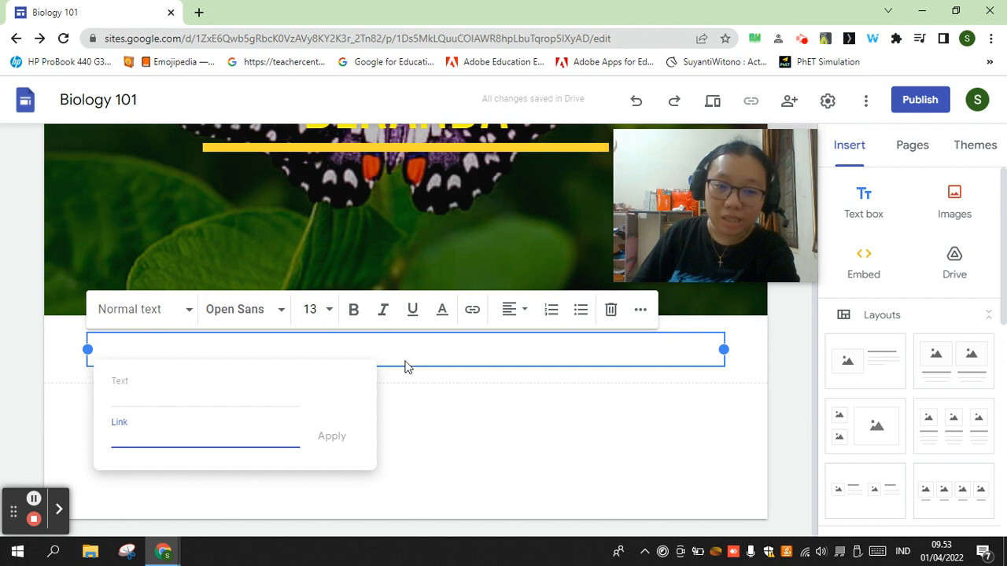
pyautogui.click(464, 354)
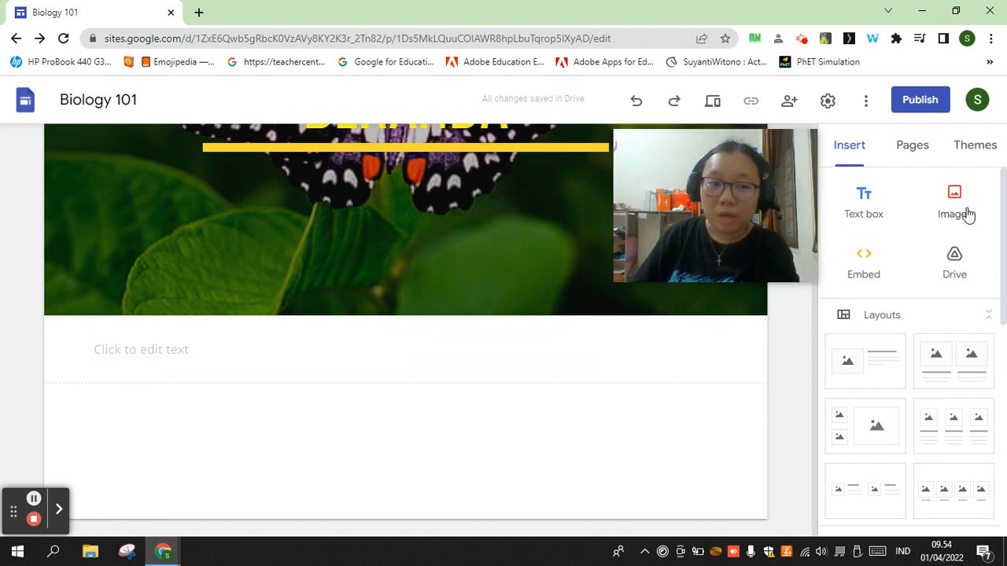
# Step: Enter the text "TEST" in the text box below the header
pyautogui.click(186, 346)
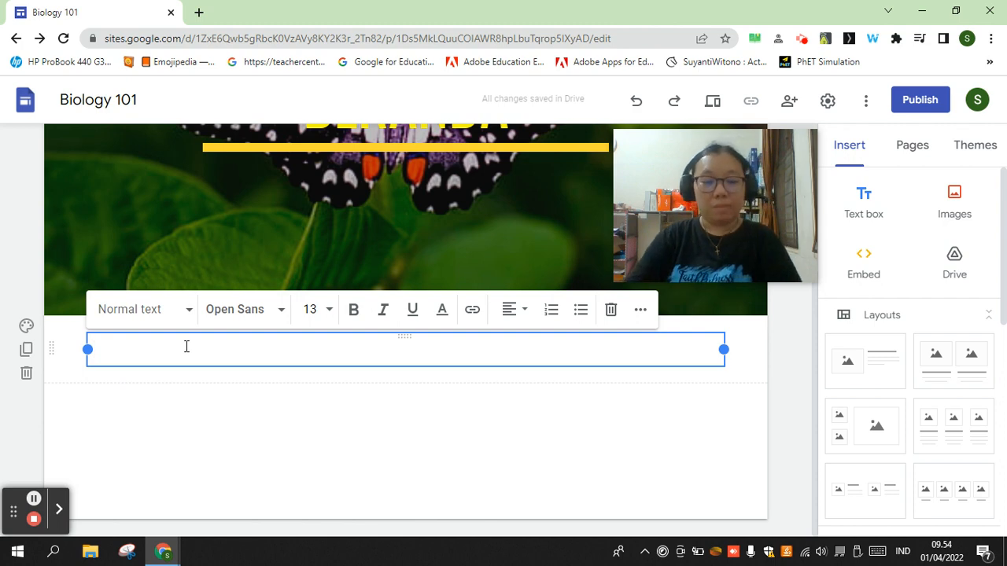
pyautogui.write('TEST')
pyautogui.click(309, 391)
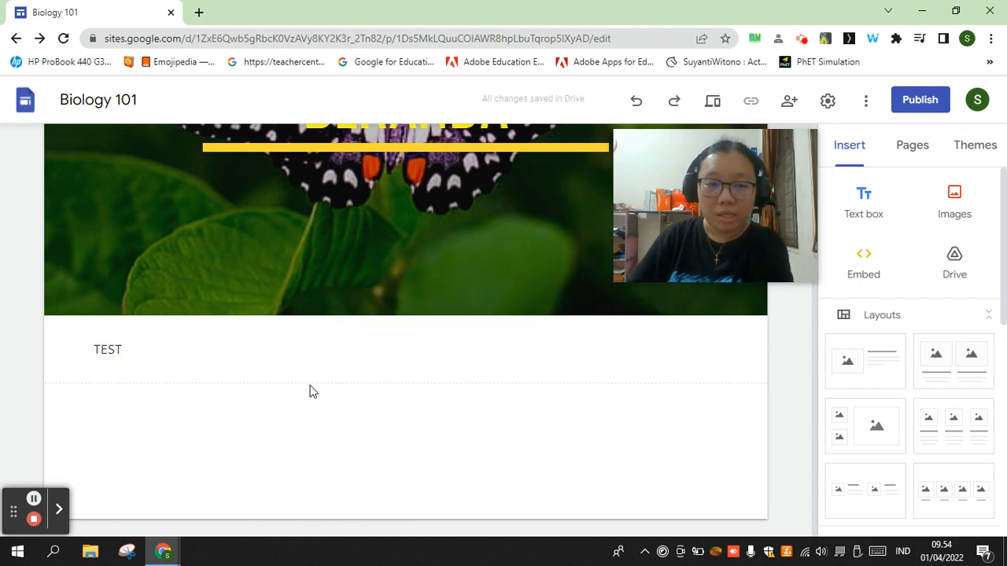
pyautogui.click(162, 348)
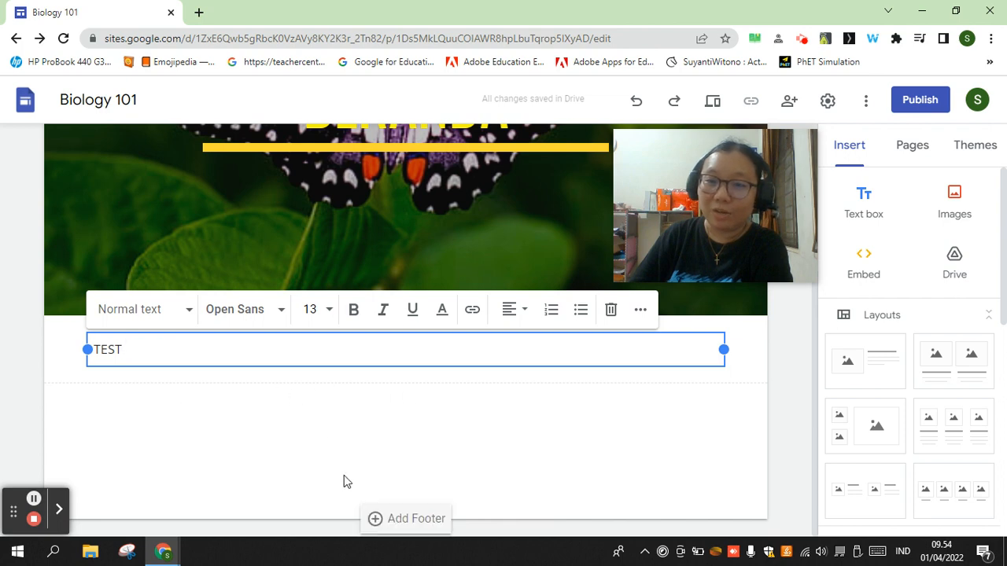
pyautogui.click(529, 426)
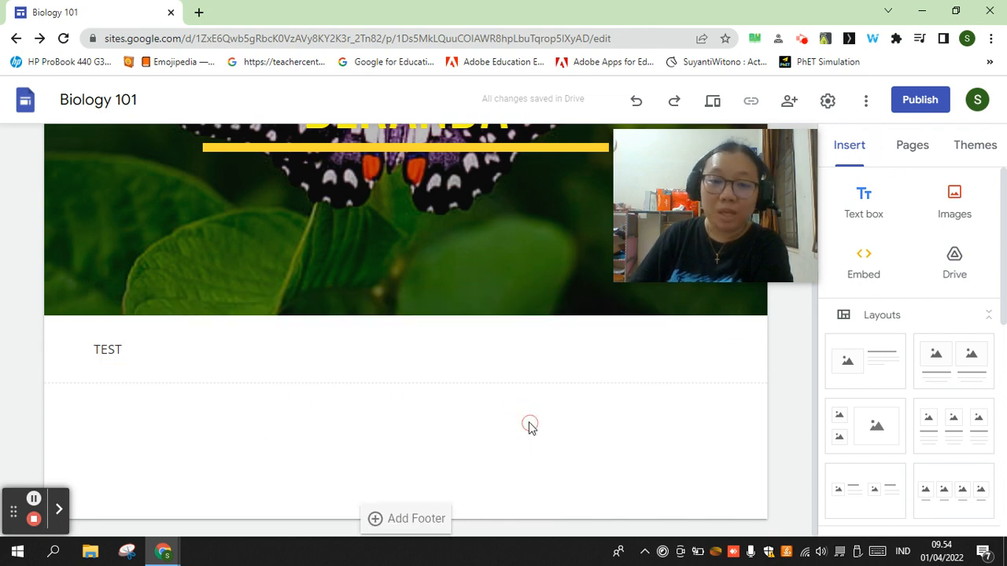
# Step: Examine the upload and Google Drive selection dialogs for images without inserting any picture
pyautogui.click(966, 199)
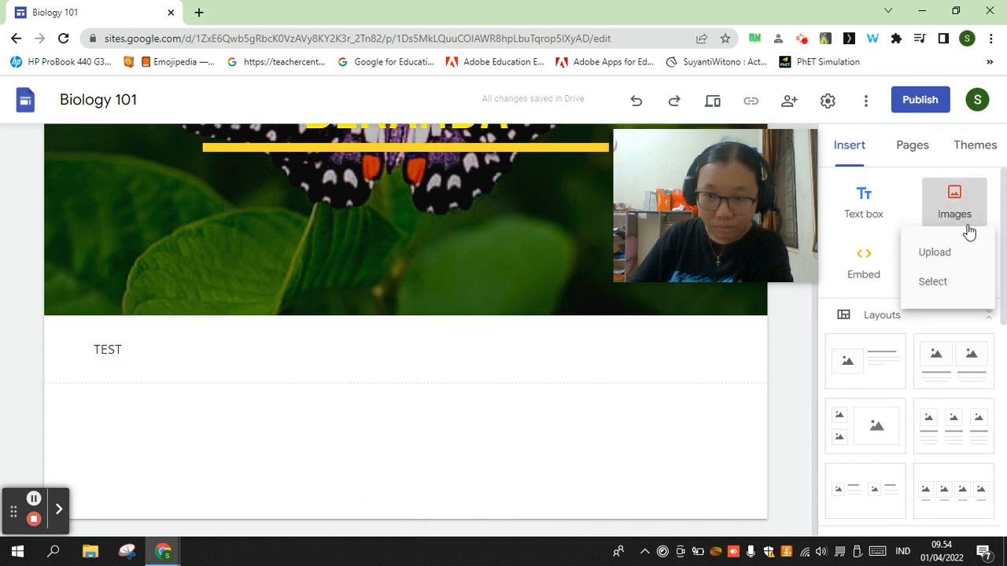
pyautogui.click(956, 257)
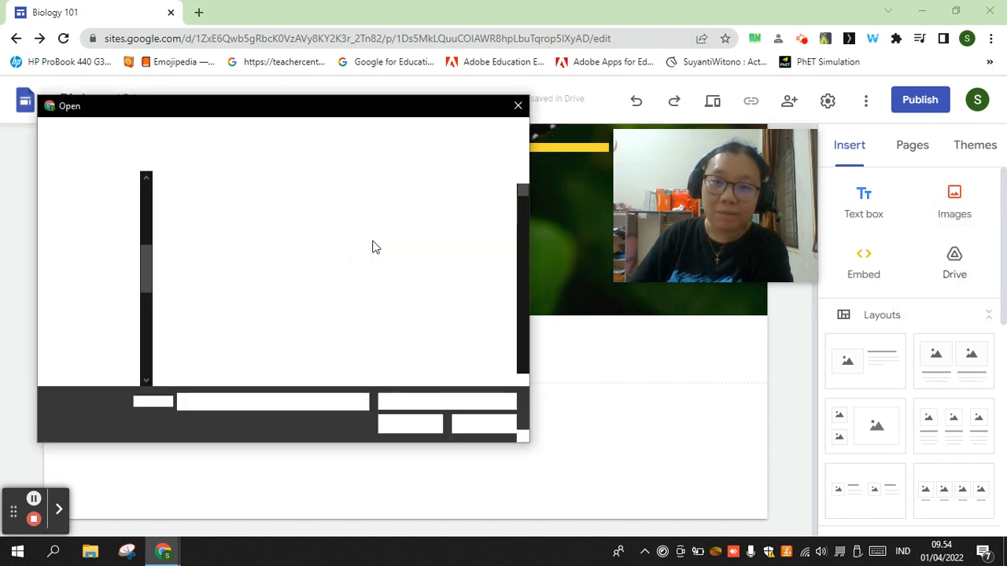
pyautogui.click(478, 429)
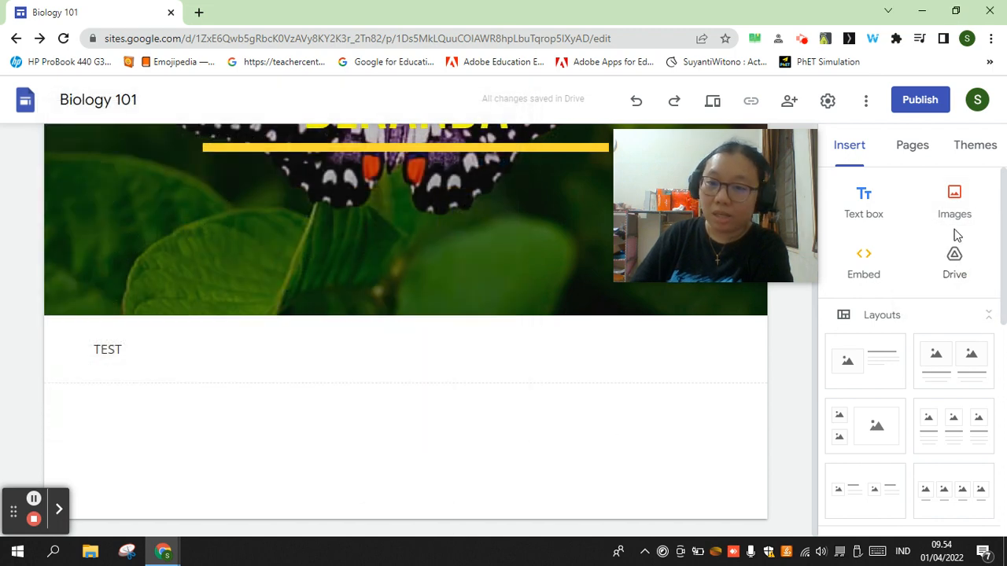
pyautogui.click(954, 198)
pyautogui.click(939, 281)
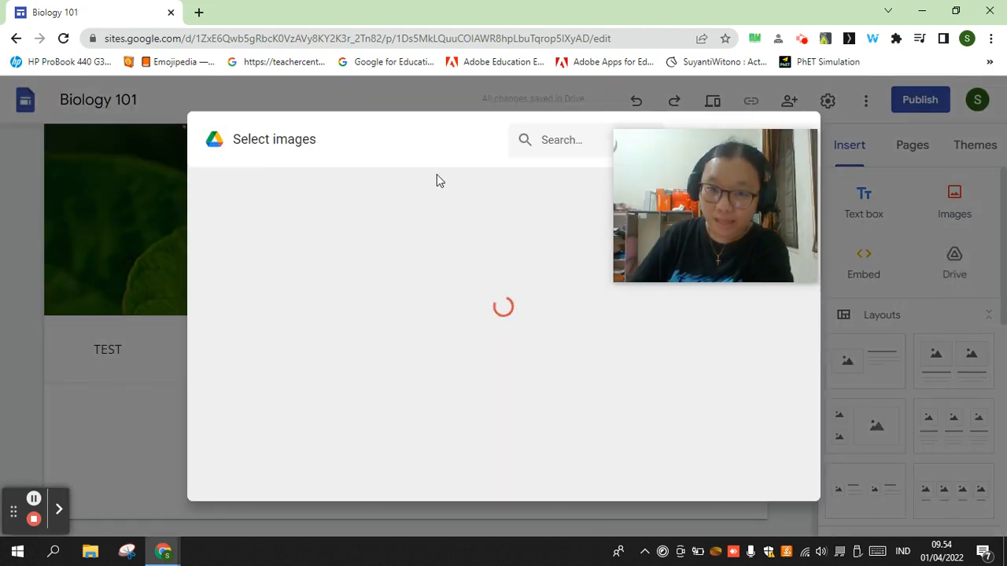
pyautogui.moveTo(731, 144); pyautogui.dragTo(849, 116)
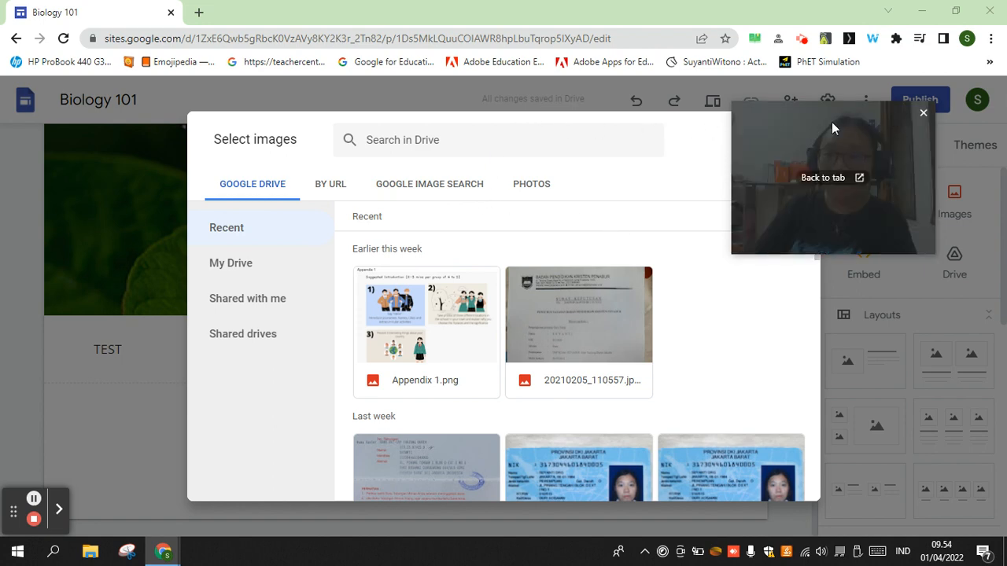
pyautogui.moveTo(836, 124); pyautogui.dragTo(558, 99)
pyautogui.click(795, 140)
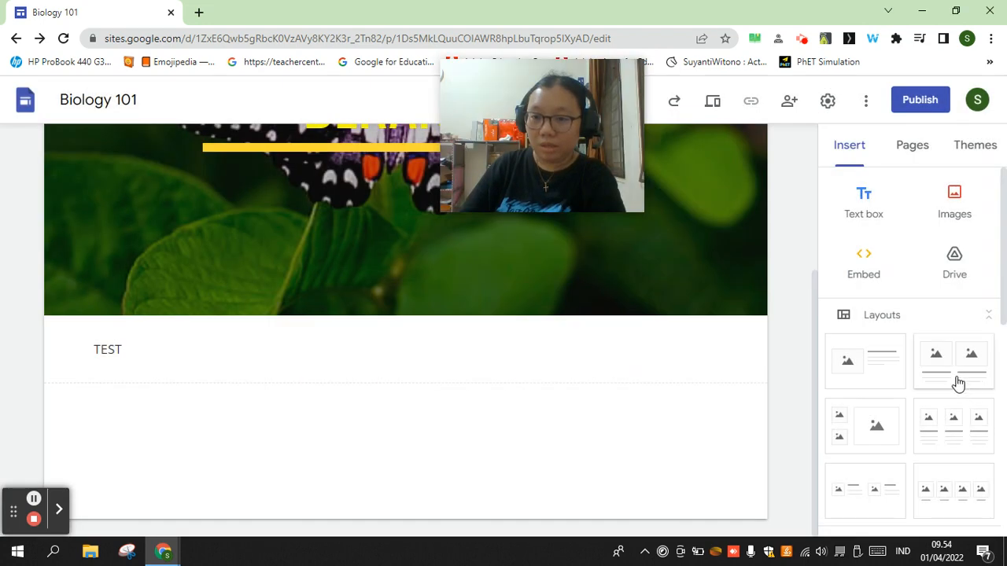
# Step: Add the layout with one image placeholder beside a text group and view the placeholder's content options
pyautogui.scroll(-1, 907, 360)
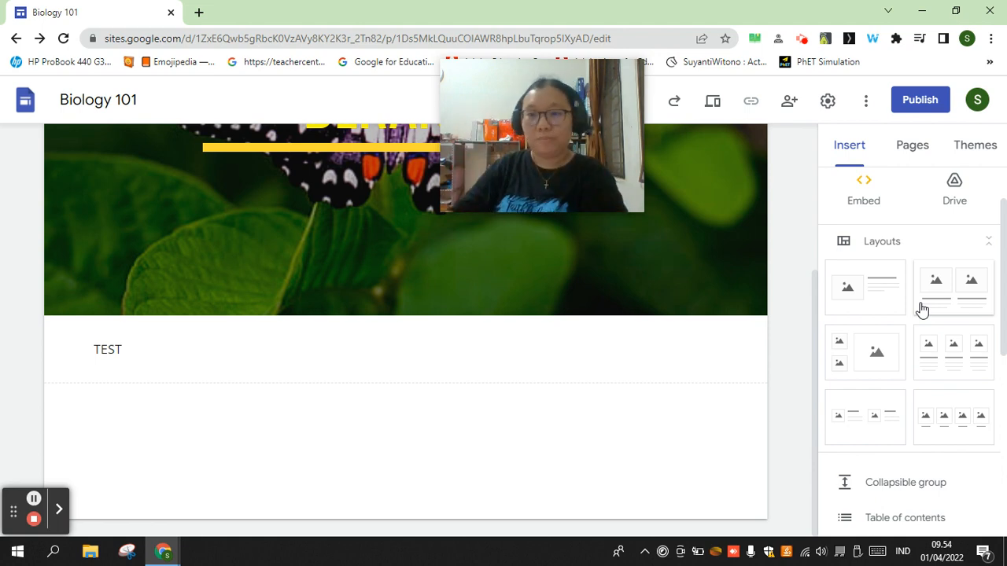
pyautogui.click(865, 306)
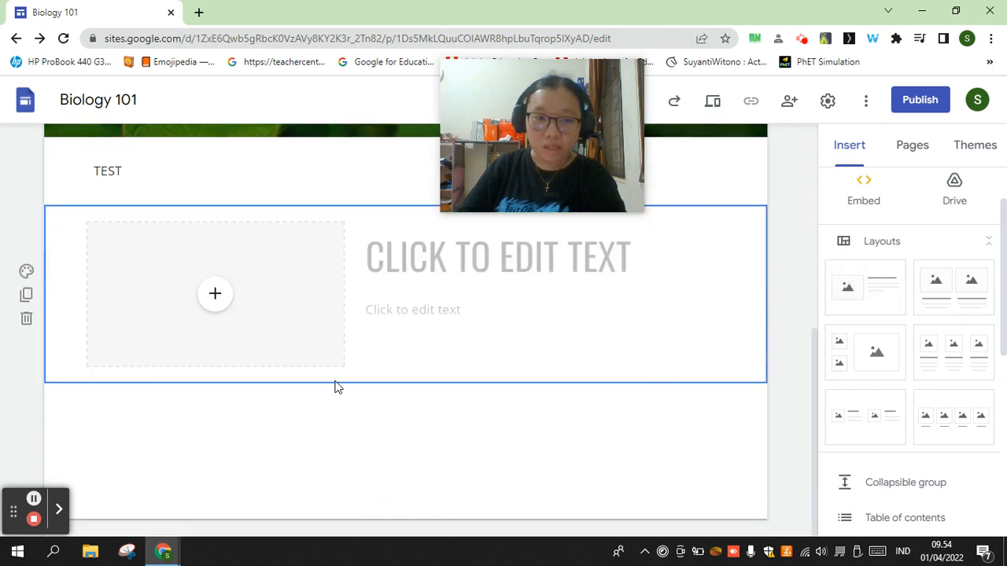
pyautogui.click(157, 298)
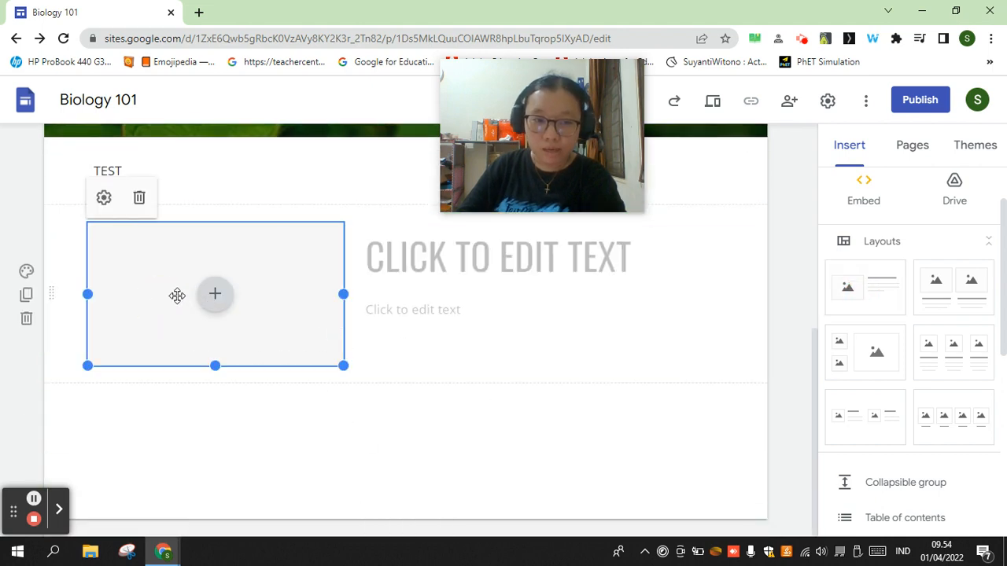
pyautogui.click(216, 293)
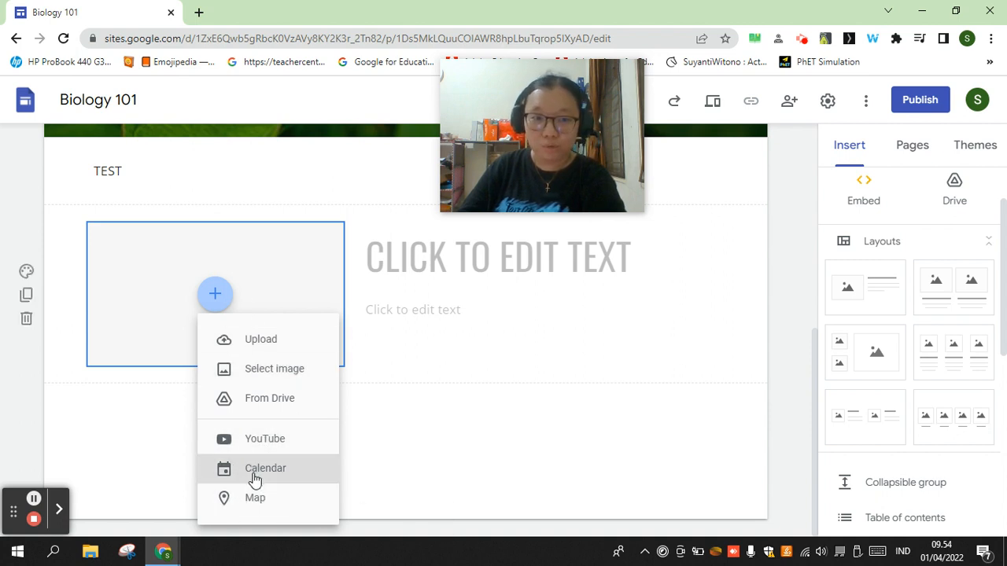
pyautogui.click(431, 274)
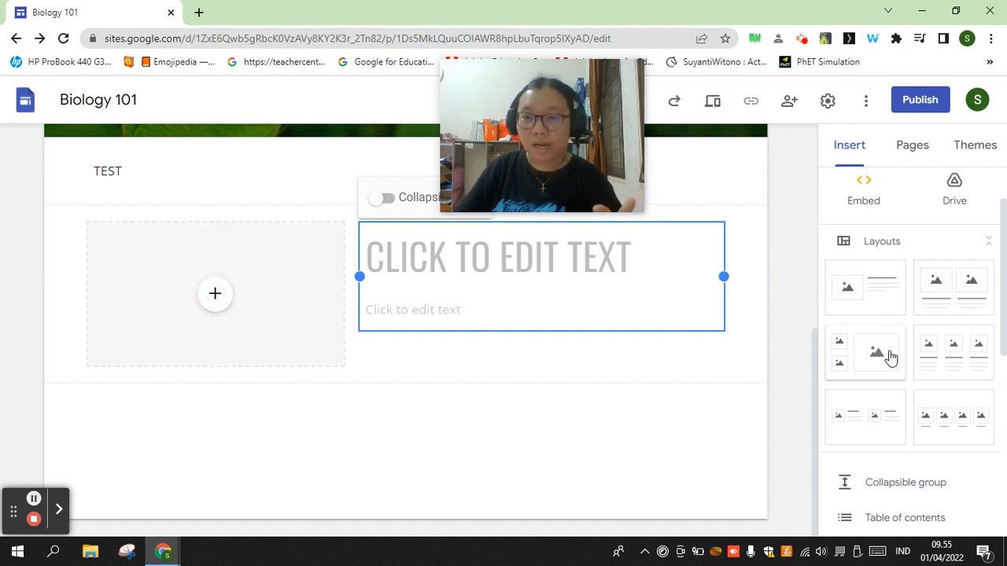
# Step: Add the layout with two image placeholders above centred text and view the first placeholder's content options
pyautogui.click(944, 288)
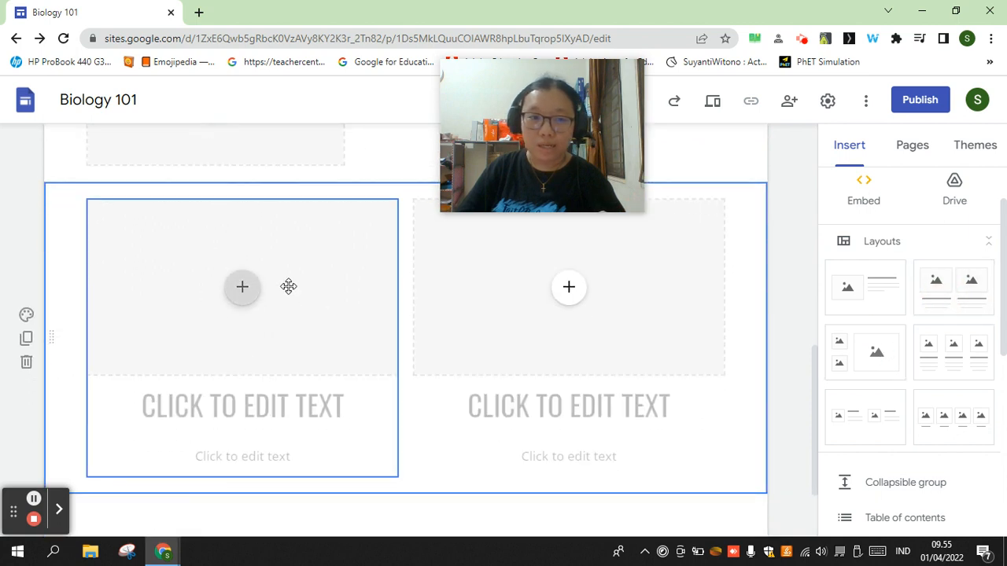
pyautogui.click(240, 289)
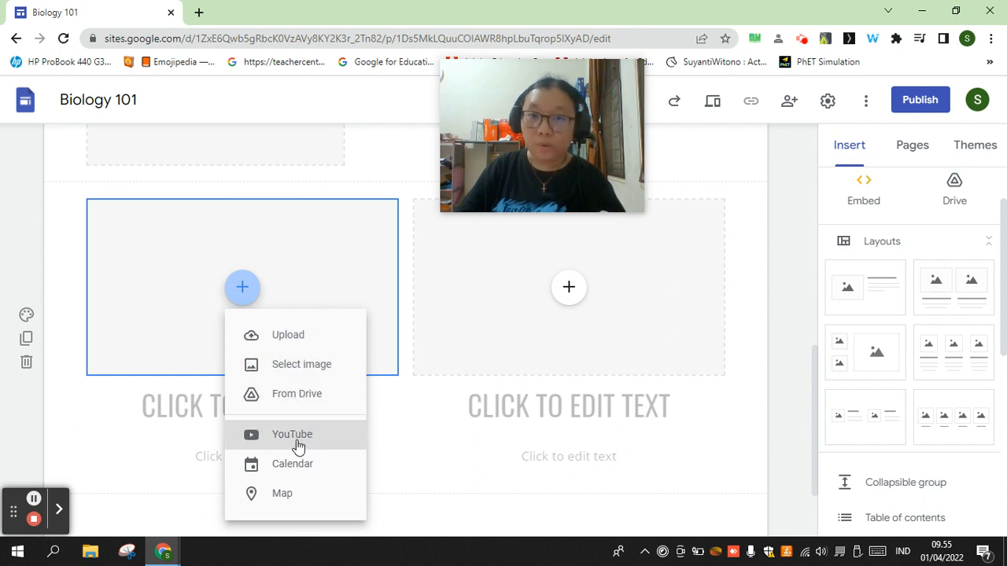
pyautogui.click(210, 462)
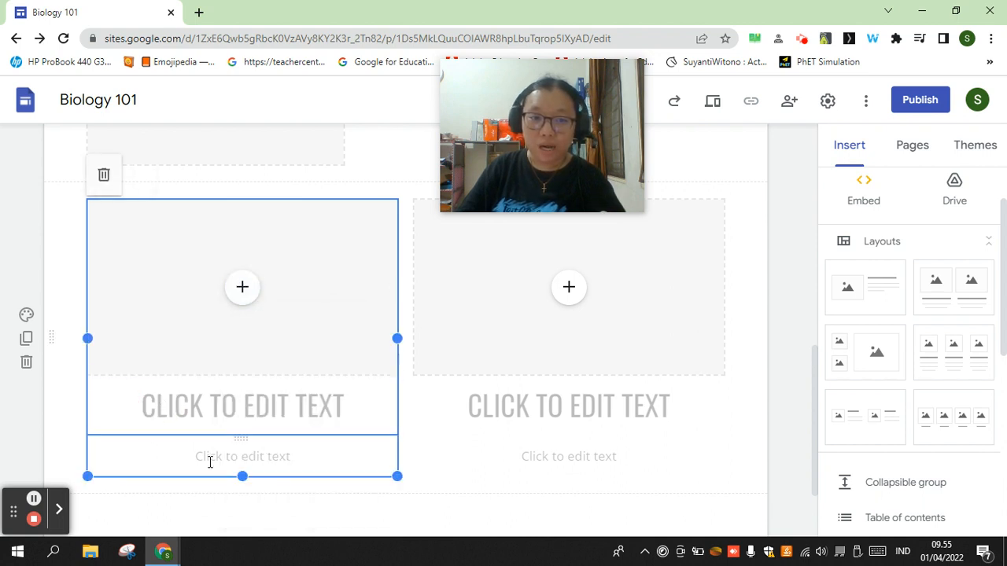
# Step: Insert a collapsible group below the two-image layout, switching its Collapsible option off and back on
pyautogui.scroll(-1, 912, 314)
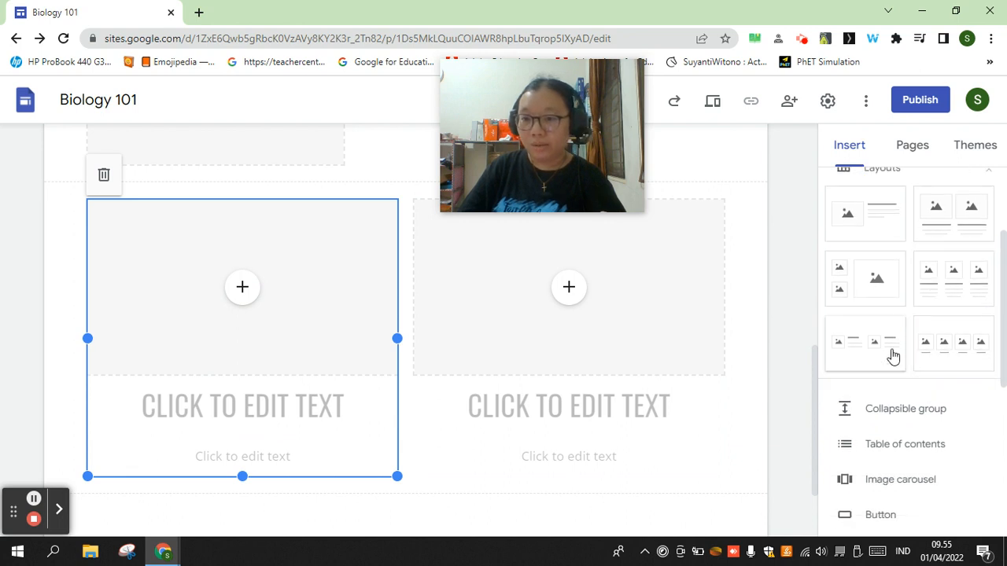
pyautogui.scroll(-1, 958, 382)
pyautogui.scroll(-1, 367, 397)
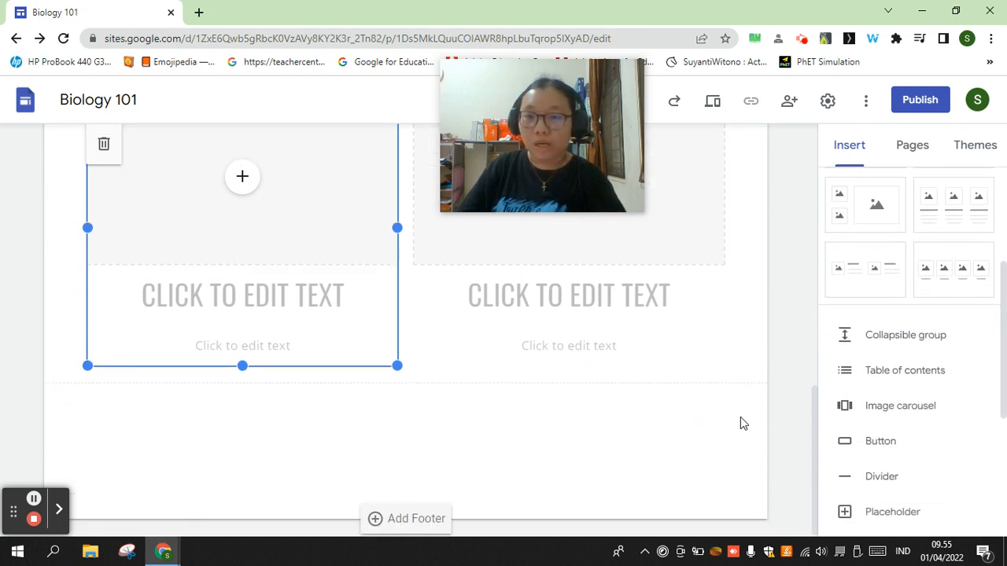
pyautogui.scroll(-2, 943, 382)
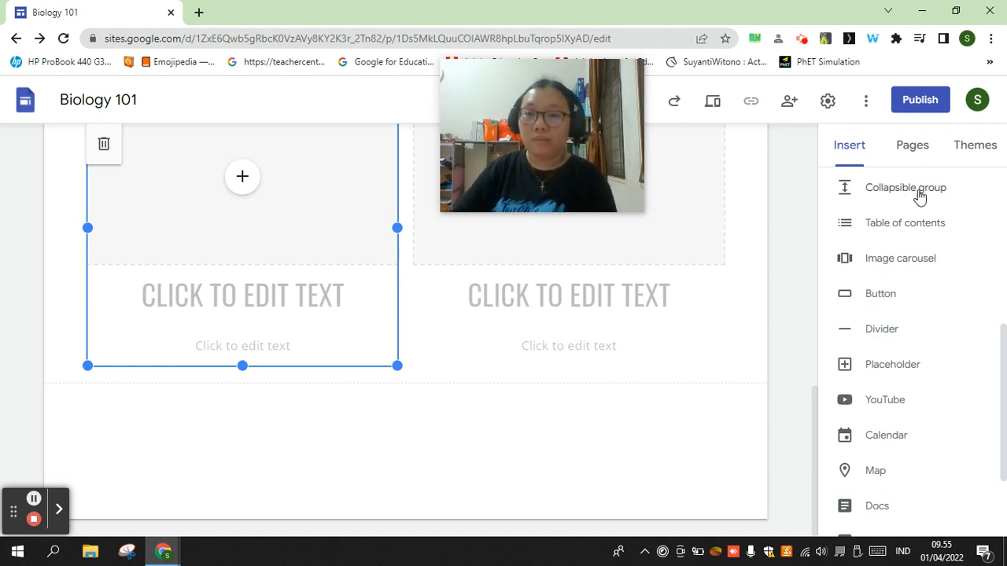
pyautogui.click(920, 189)
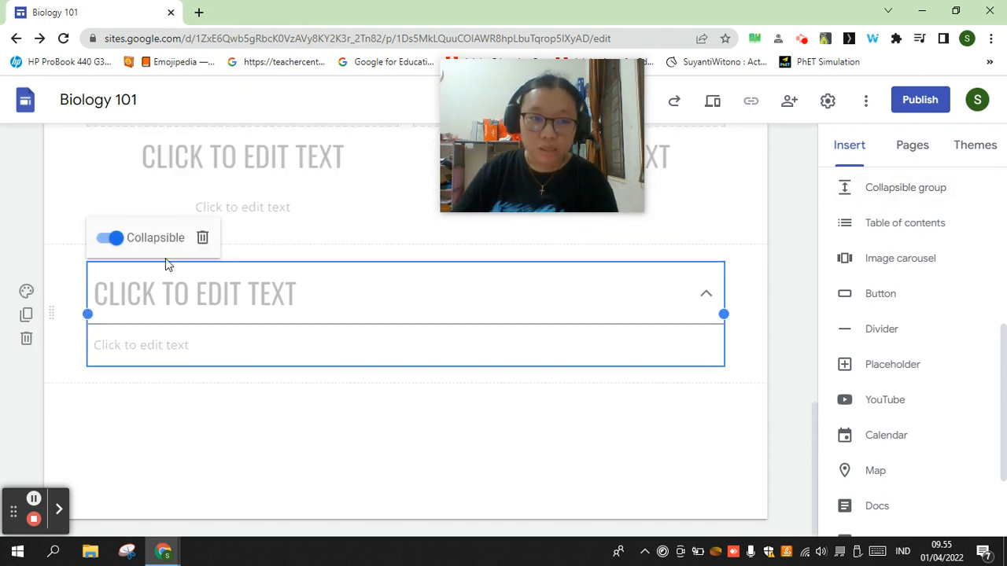
pyautogui.click(111, 240)
pyautogui.click(114, 240)
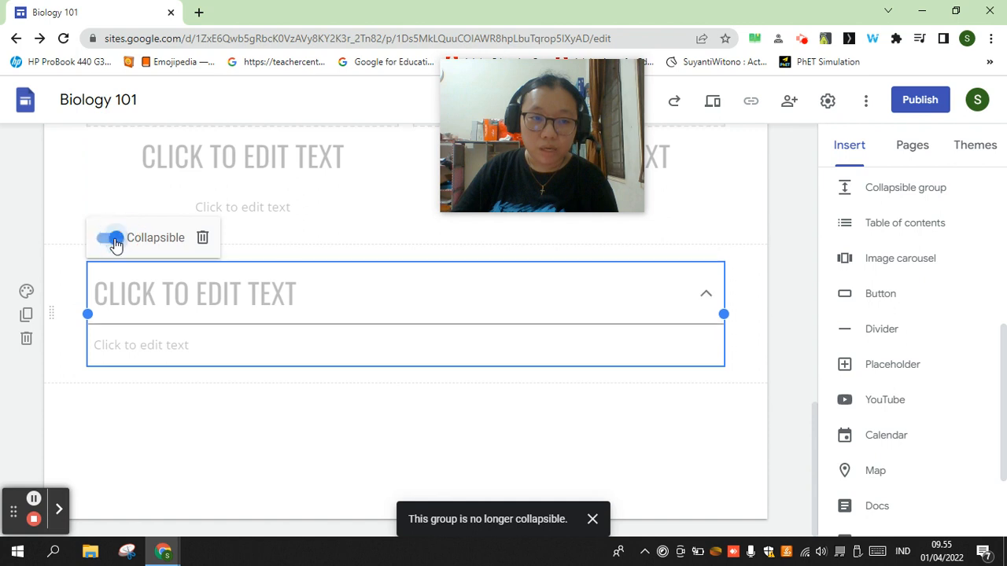
# Step: Collapse and expand the collapsible group to examine its heading and body text, leaving it collapsed
pyautogui.click(311, 302)
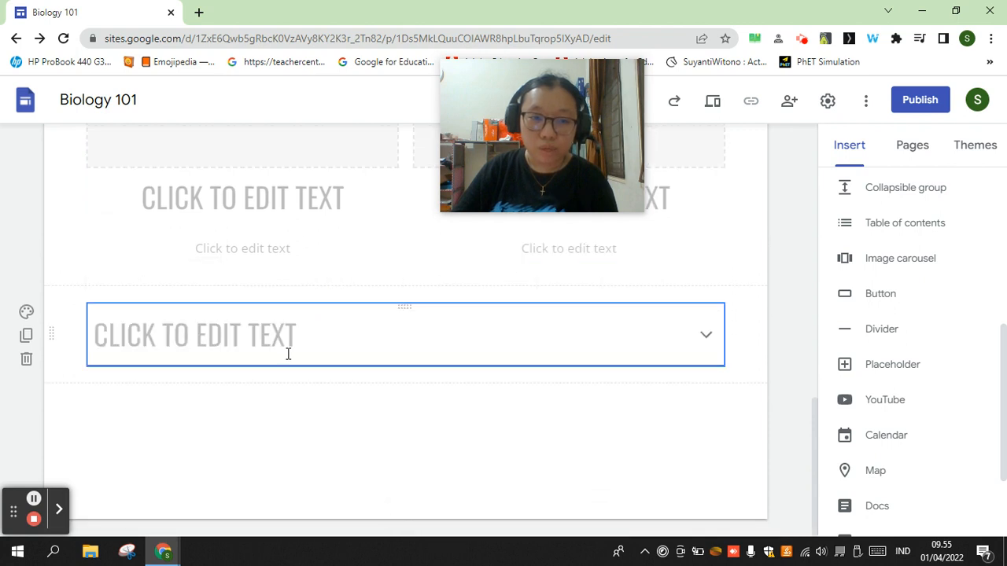
pyautogui.click(421, 330)
pyautogui.click(176, 393)
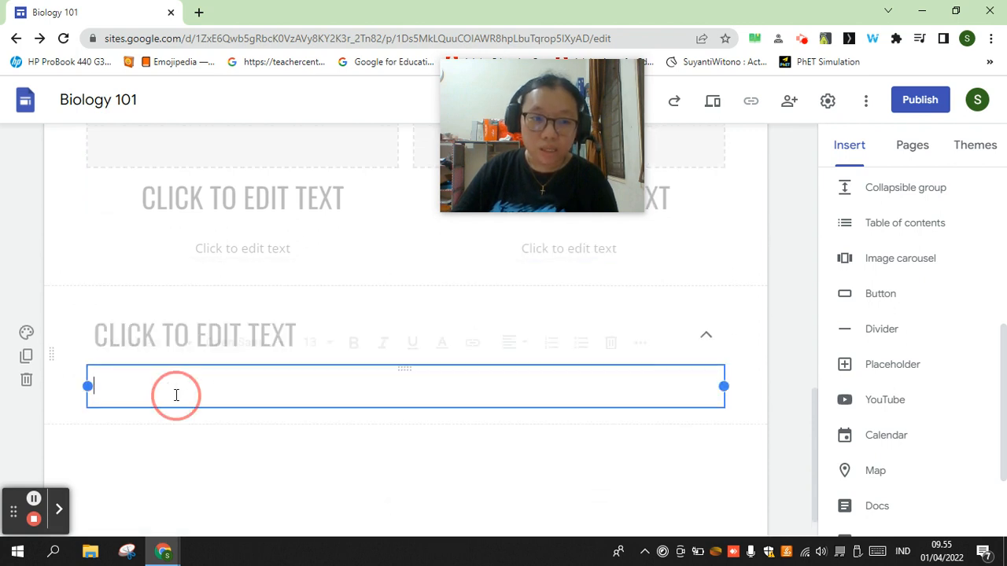
pyautogui.click(740, 323)
pyautogui.click(706, 335)
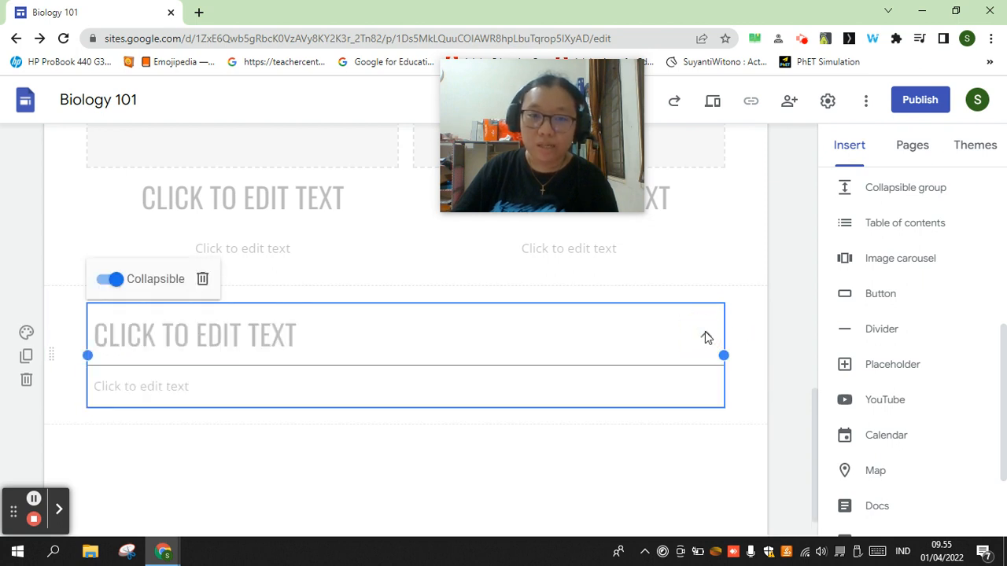
pyautogui.click(750, 303)
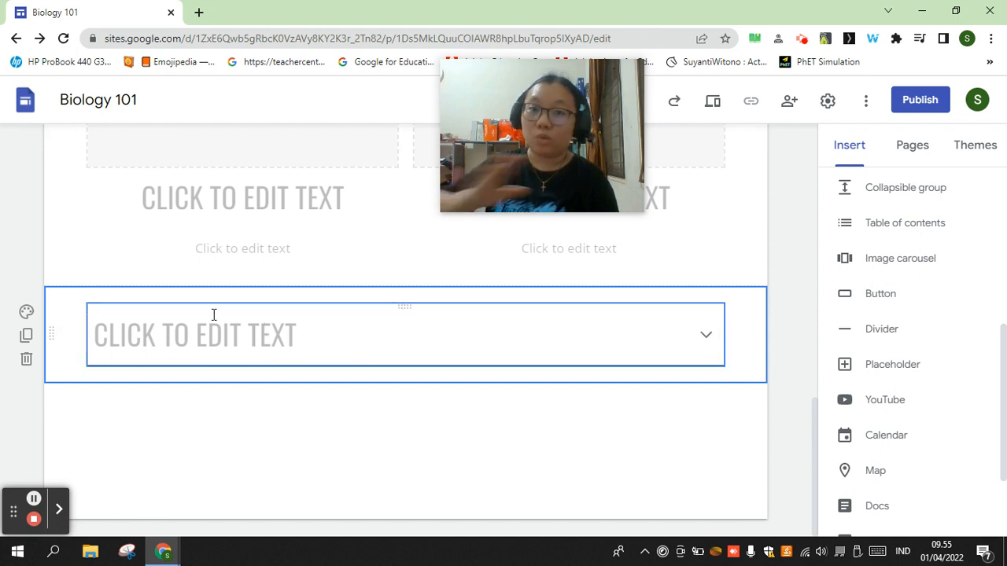
# Step: Insert a table of contents below the header and apply the Heading style to the "TEST" text so it is listed there
pyautogui.click(933, 228)
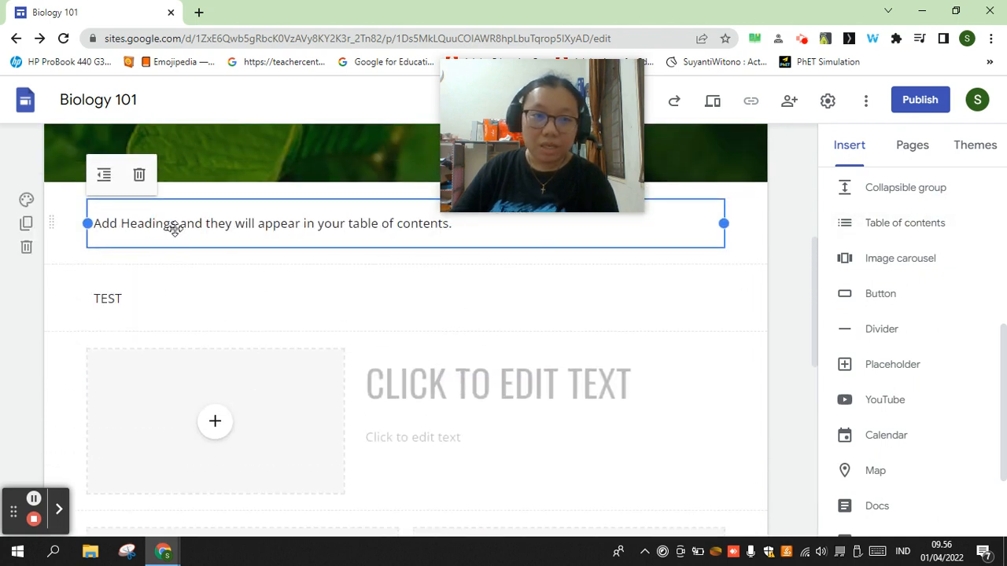
pyautogui.click(176, 298)
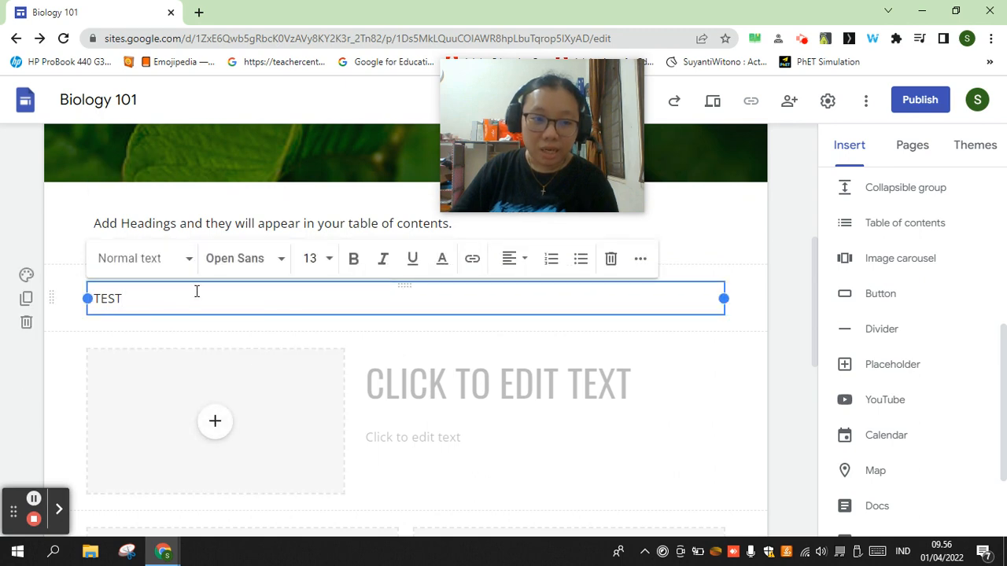
pyautogui.click(174, 264)
pyautogui.click(139, 334)
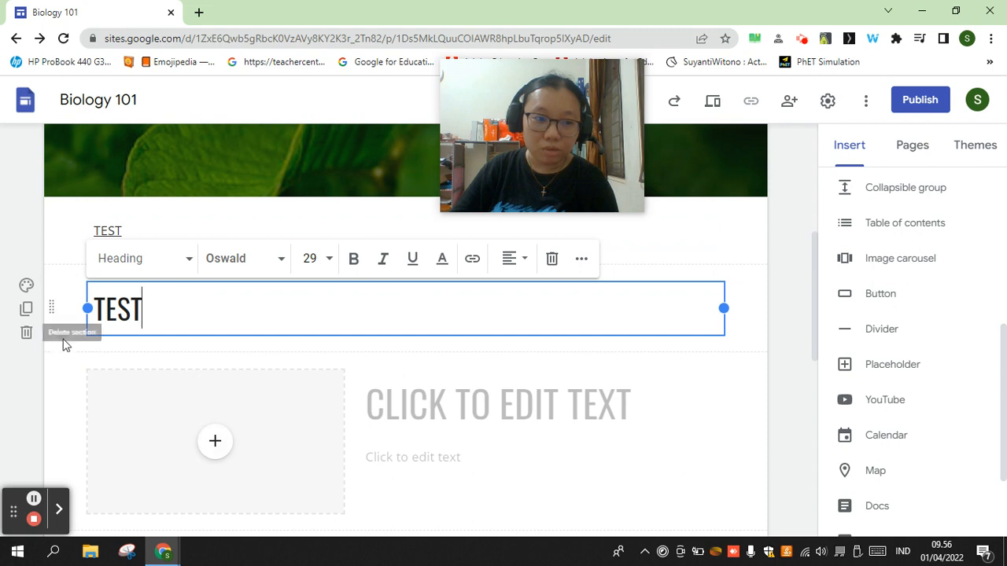
pyautogui.click(142, 233)
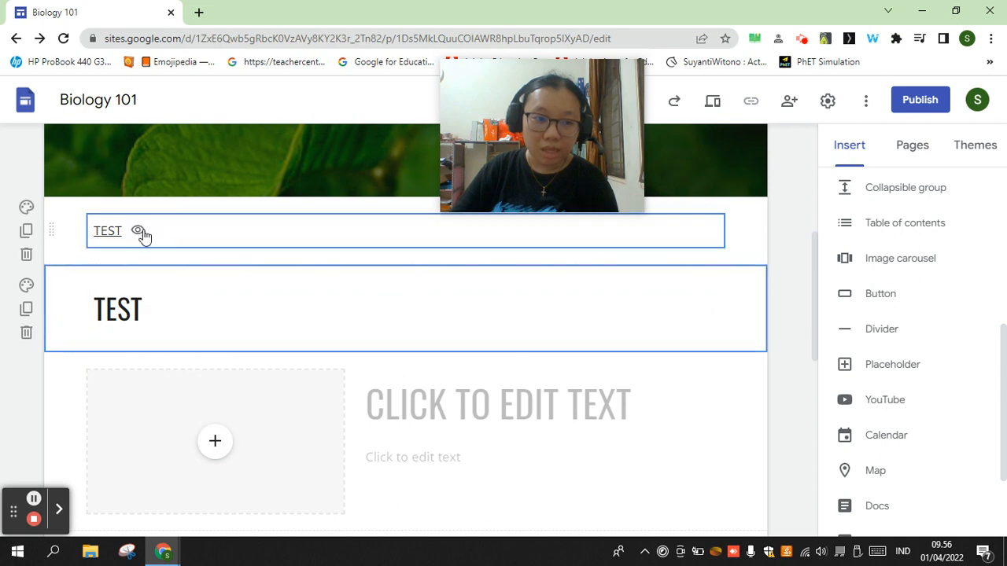
pyautogui.click(102, 232)
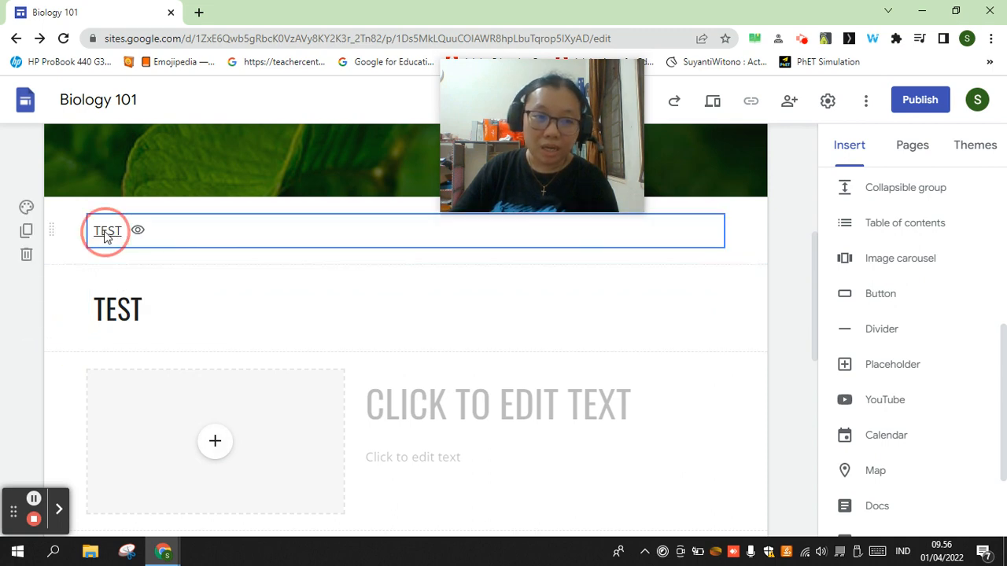
# Step: Insert a text box below the collapsible group containing "Penulis" in the Heading style
pyautogui.scroll(-6, 355, 375)
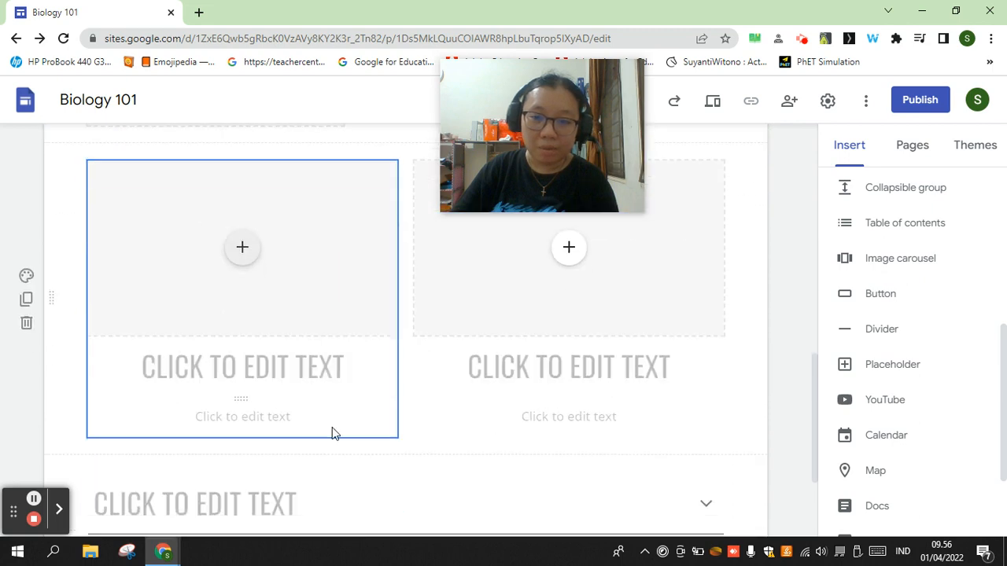
pyautogui.scroll(8, 849, 192)
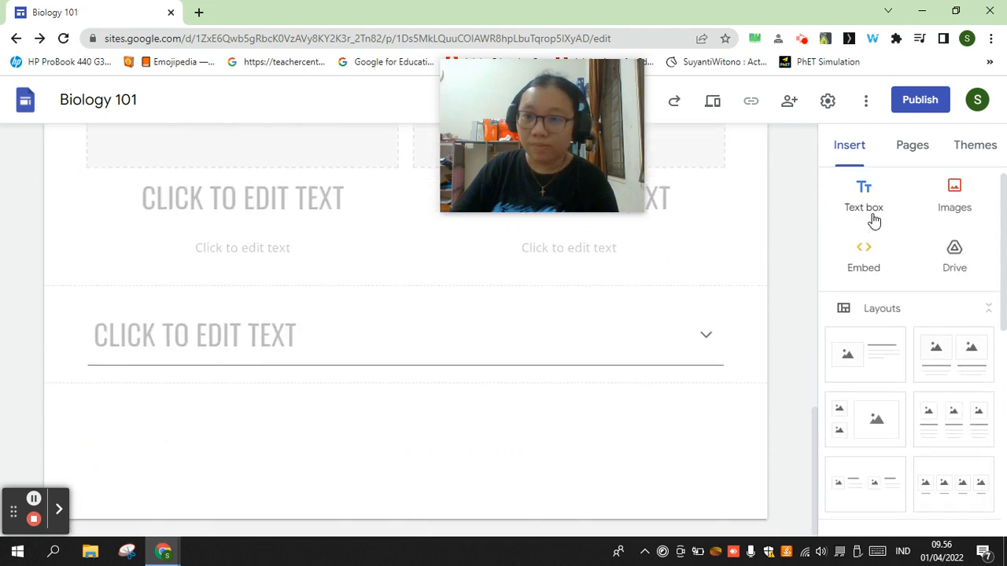
pyautogui.click(853, 206)
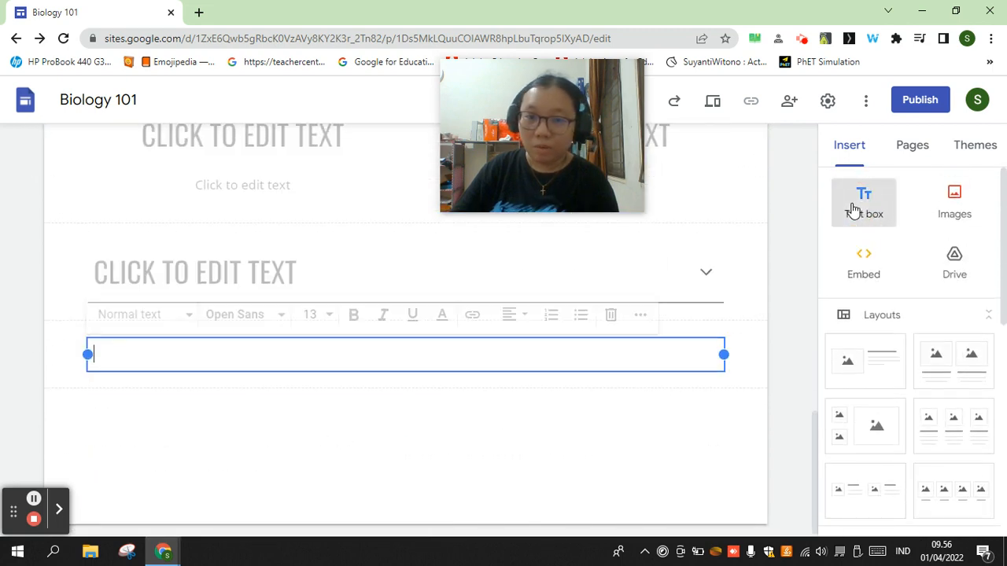
pyautogui.click(126, 309)
pyautogui.click(117, 386)
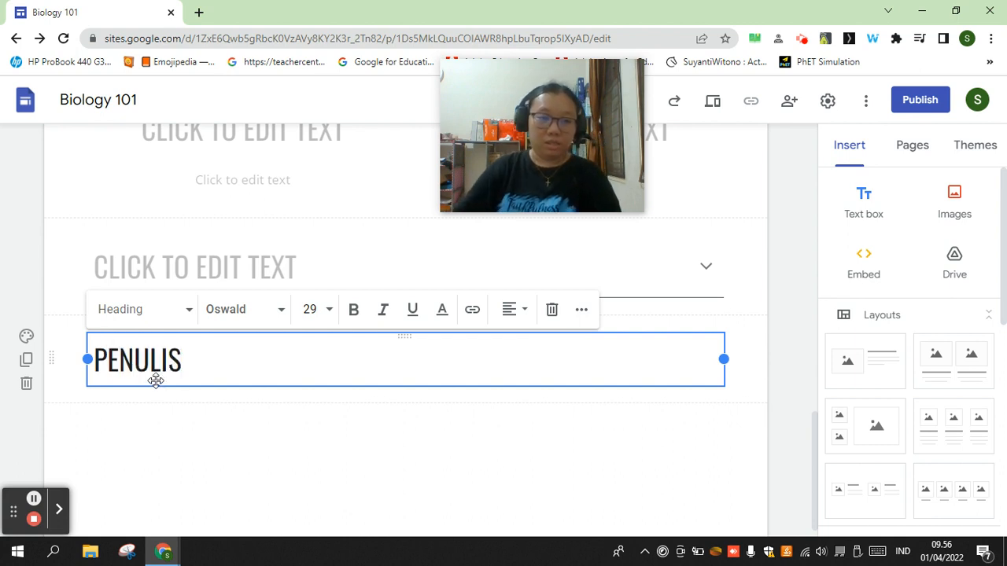
# Step: Change the "Penulis" text to the Subheading style and check its entry in the table of contents
pyautogui.click(160, 309)
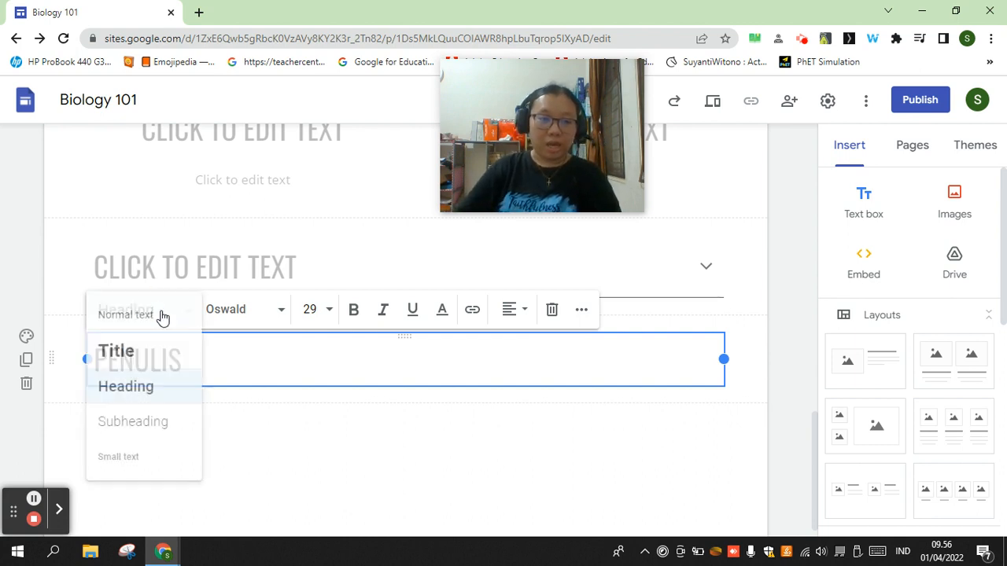
pyautogui.click(144, 423)
pyautogui.click(269, 432)
pyautogui.scroll(12, 162, 382)
pyautogui.scroll(-4, 170, 369)
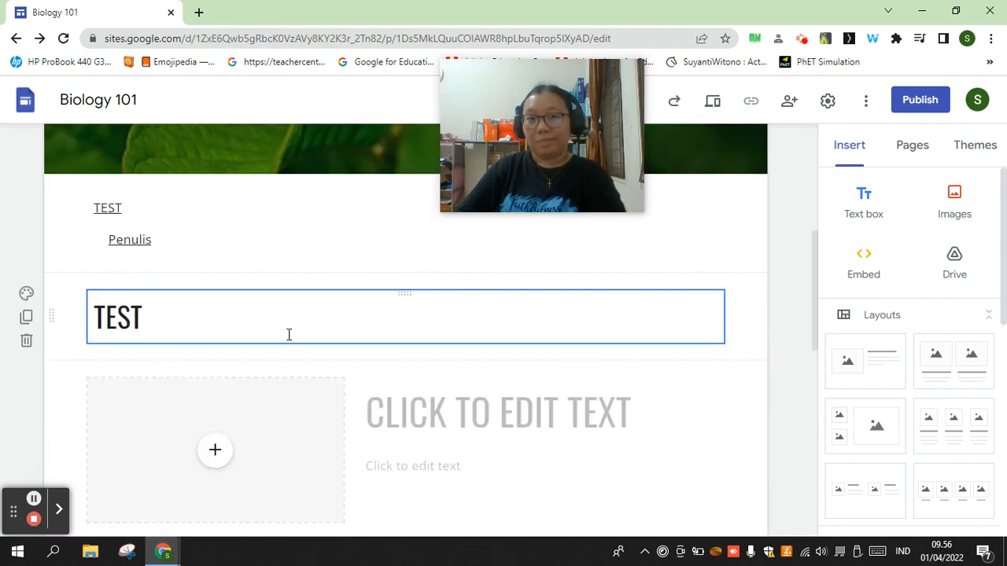
pyautogui.scroll(-8, 271, 330)
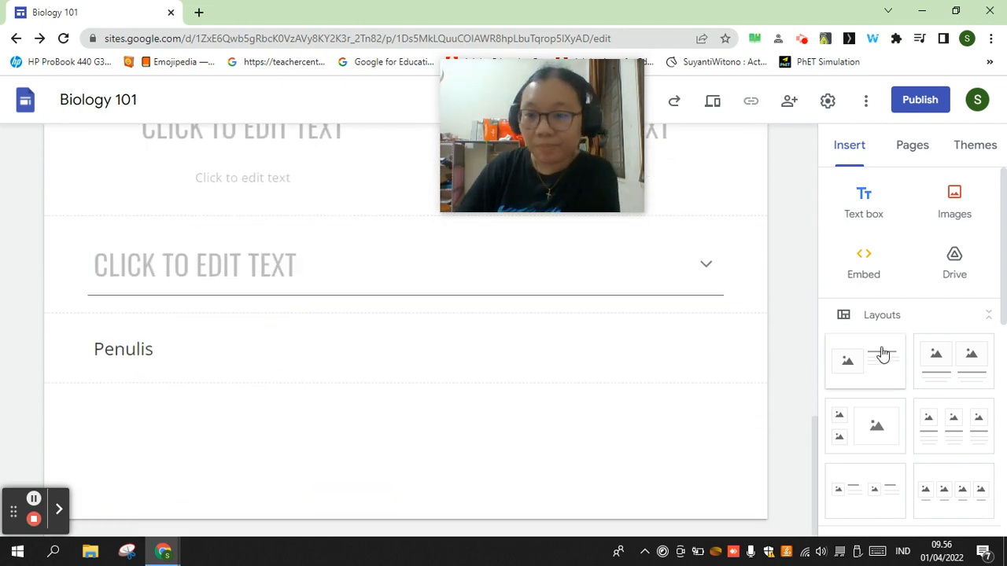
# Step: Start a new image carousel and browse to the "respiration" folder to upload its images
pyautogui.scroll(-5, 882, 354)
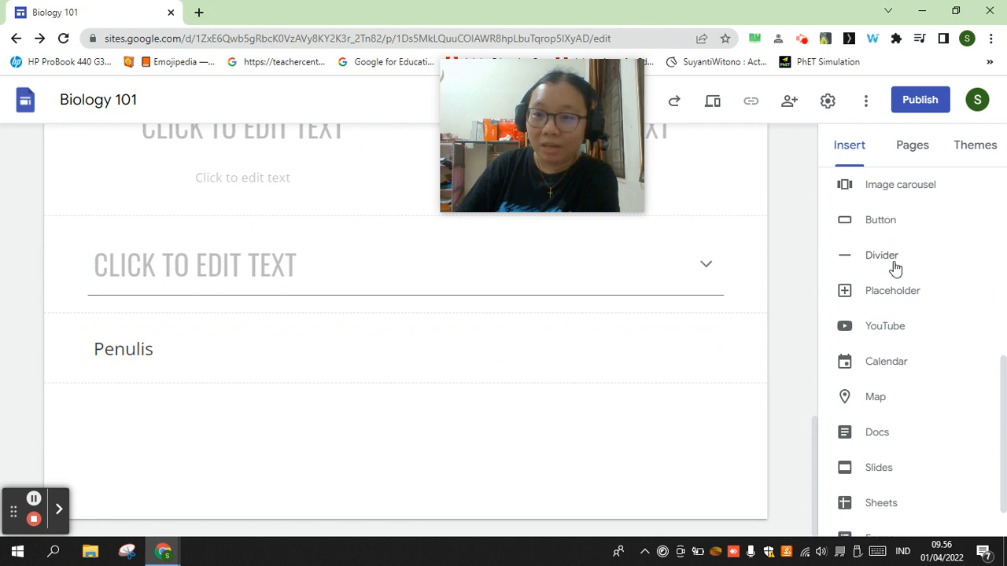
pyautogui.scroll(2, 915, 260)
pyautogui.scroll(-1, 952, 270)
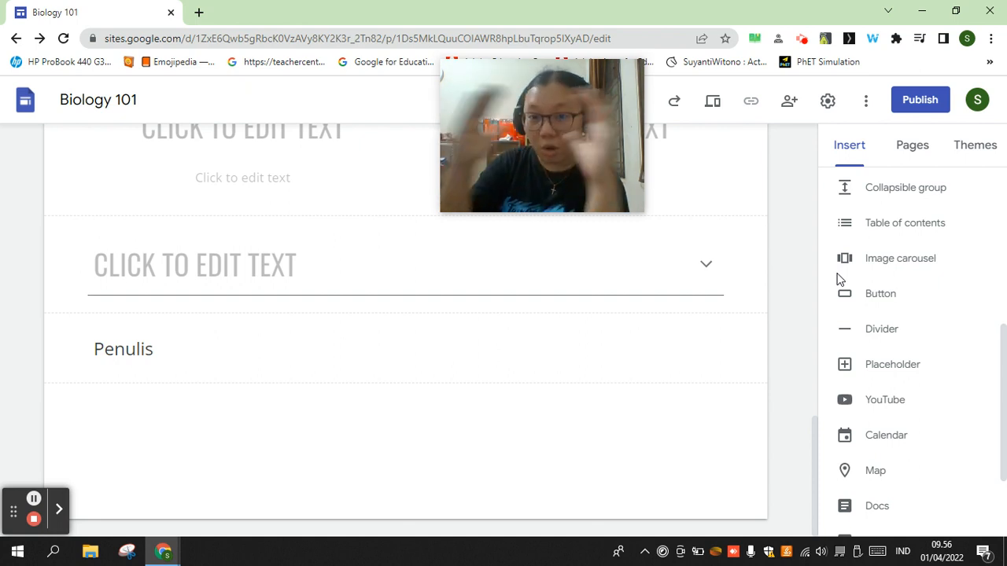
pyautogui.click(888, 263)
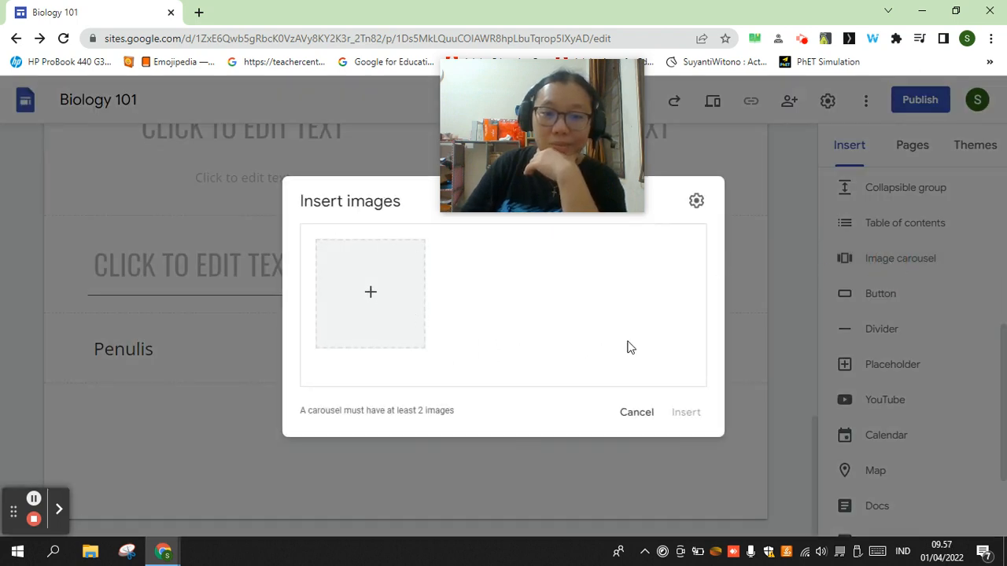
pyautogui.click(395, 285)
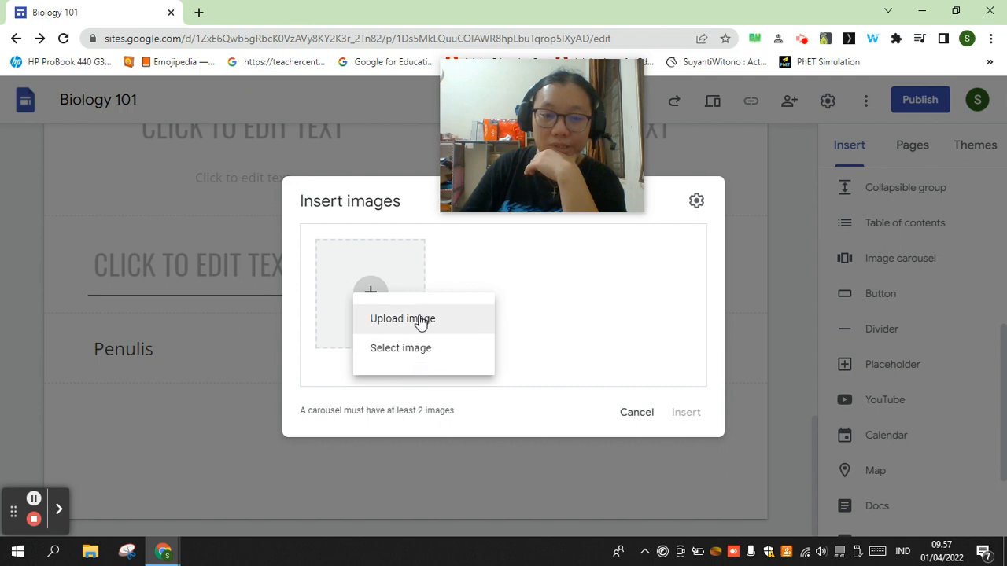
pyautogui.click(417, 319)
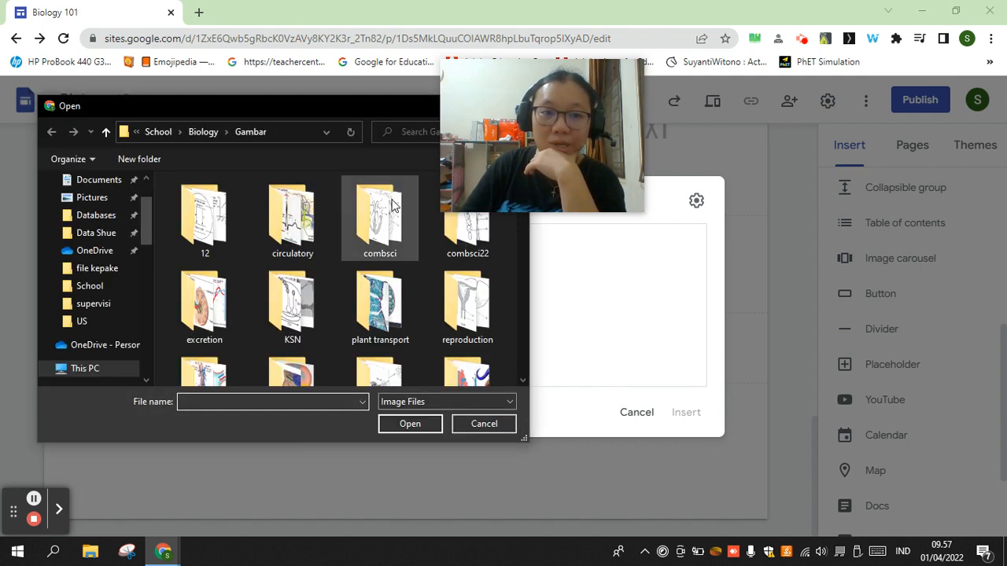
pyautogui.scroll(-5, 377, 315)
pyautogui.scroll(1, 376, 308)
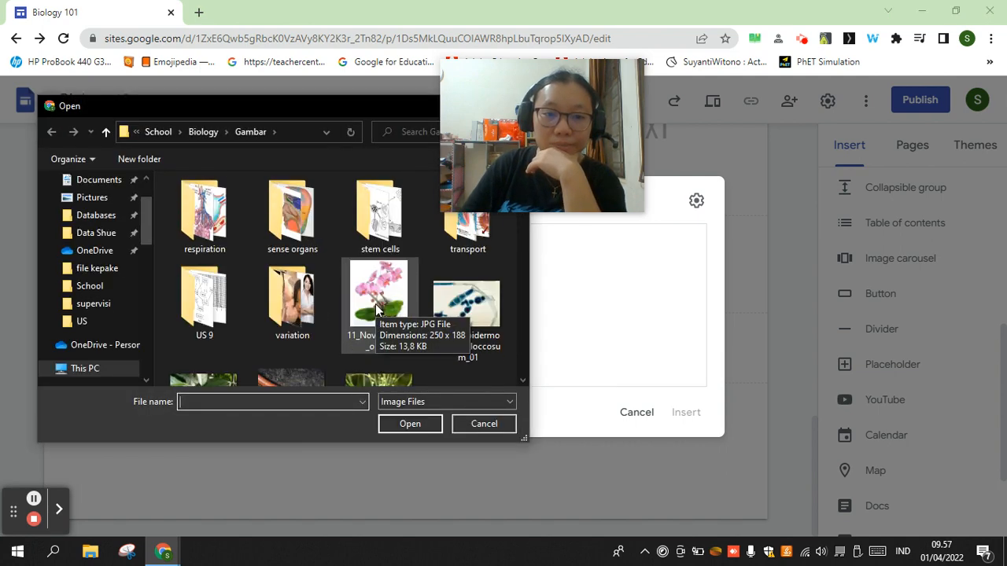
pyautogui.doubleClick(219, 224)
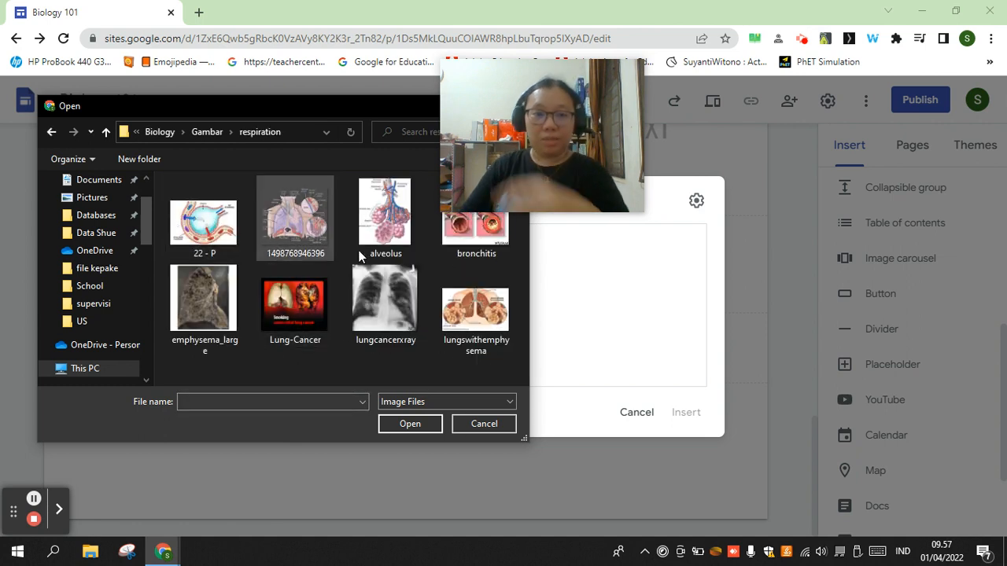
# Step: Upload the emphysema_large, Lung-Cancer, lungcancerxray and lungswithemphysema images to the carousel
pyautogui.click(408, 228)
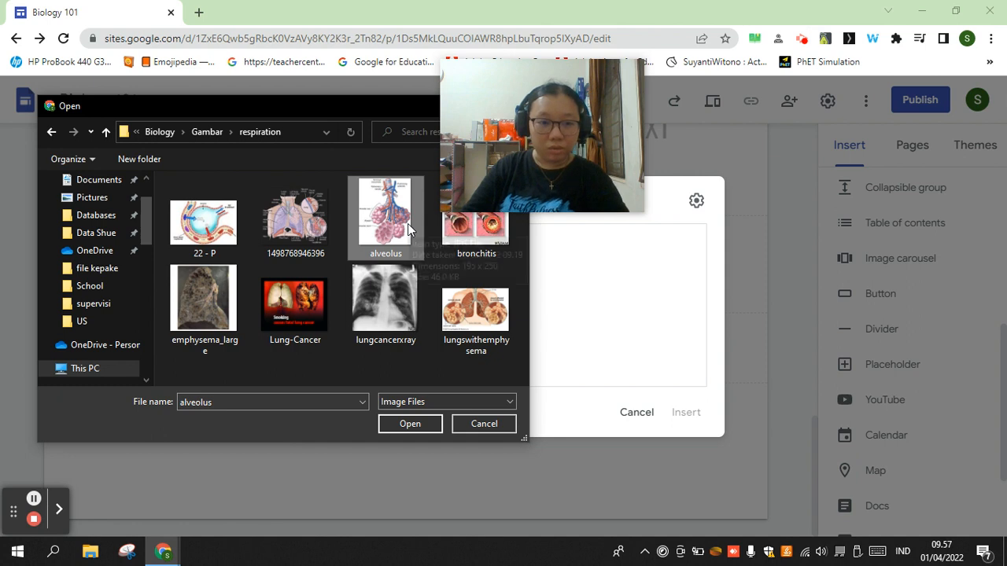
pyautogui.click(302, 299)
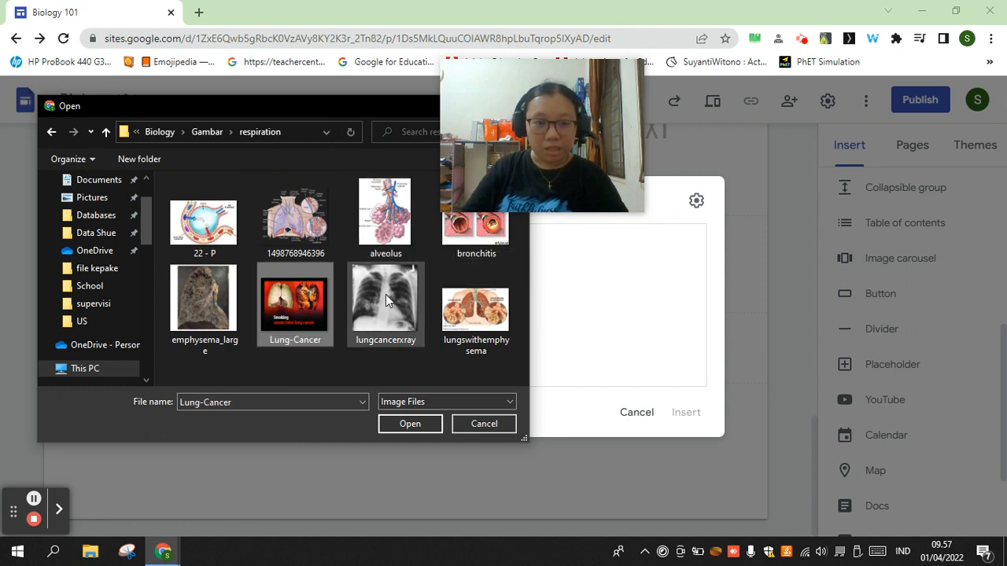
pyautogui.keyDown('ctrl'); pyautogui.click(385, 294); pyautogui.keyUp('ctrl')
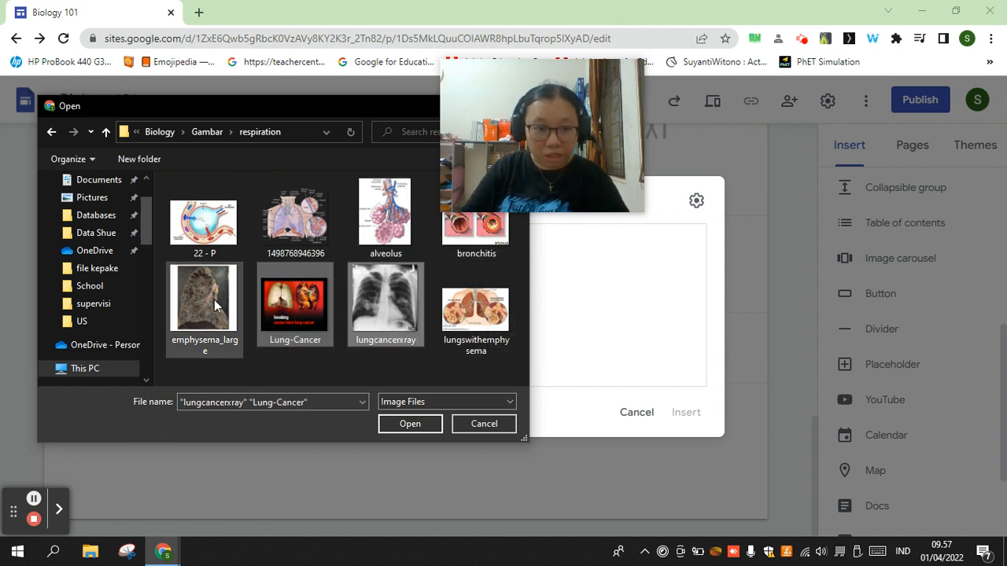
pyautogui.keyDown('ctrl'); pyautogui.click(462, 313); pyautogui.keyUp('ctrl')
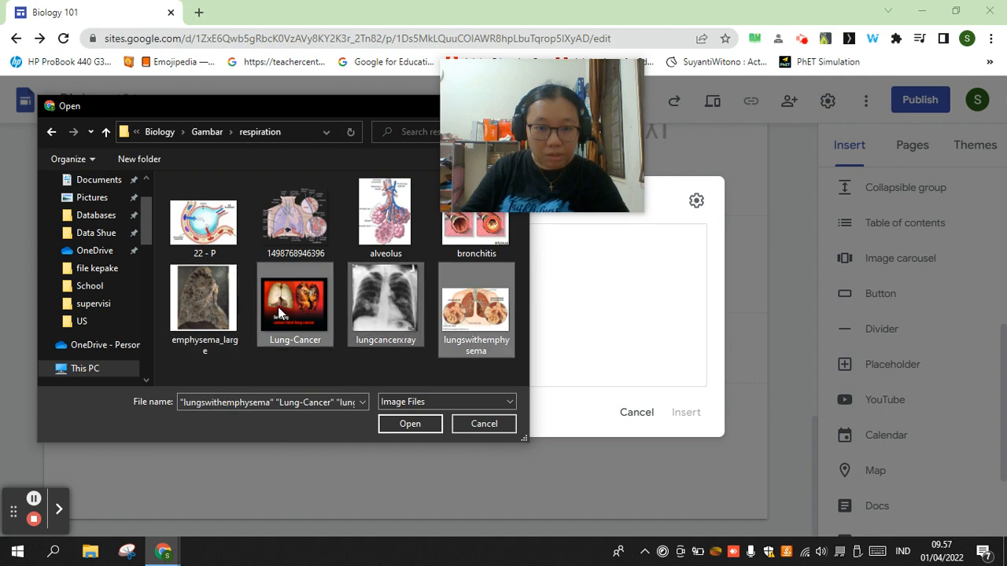
pyautogui.click(219, 306)
pyautogui.keyDown('ctrl'); pyautogui.click(442, 321); pyautogui.keyUp('ctrl')
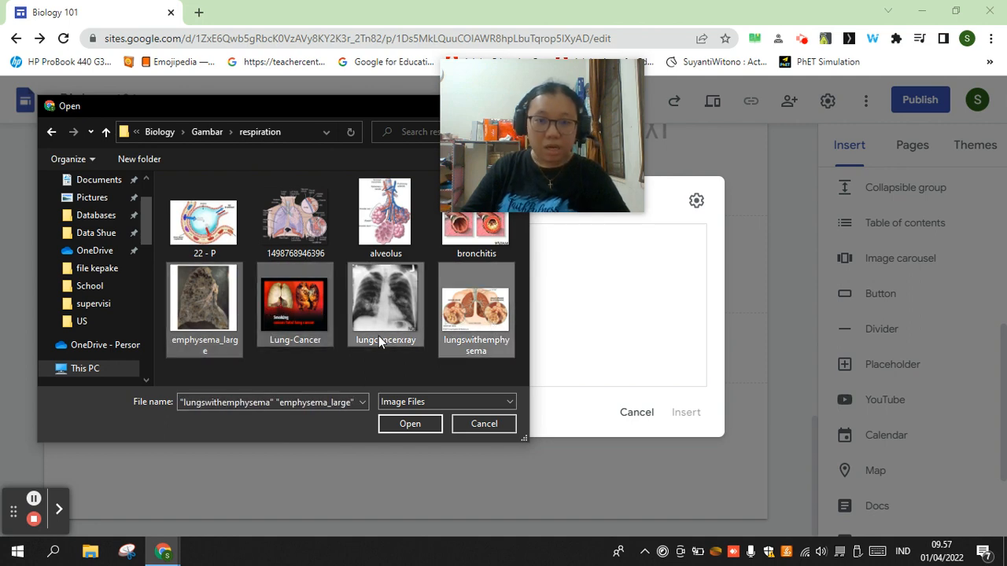
pyautogui.click(398, 428)
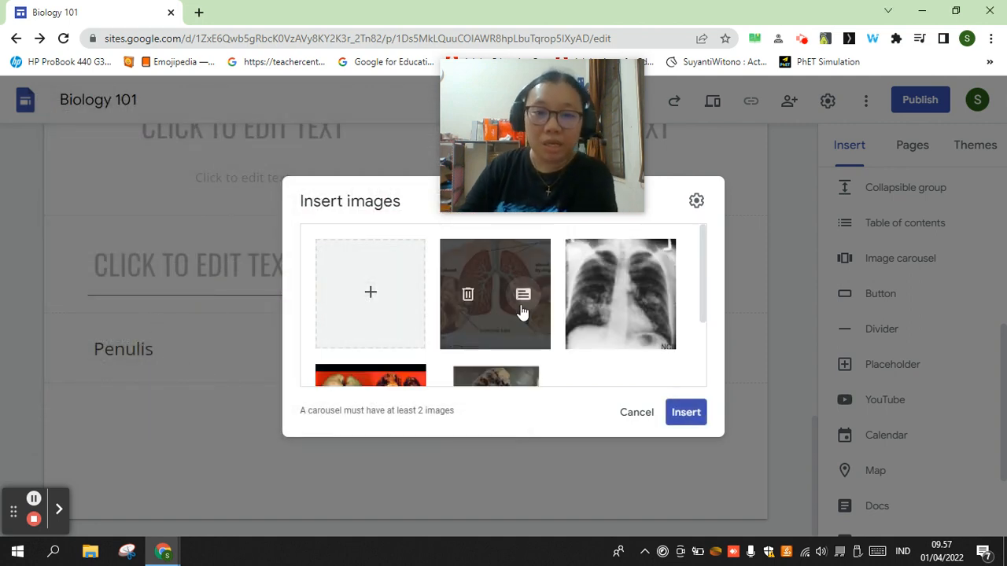
# Step: Review the uploaded images and insert the carousel below the "Penulis" text
pyautogui.scroll(-2, 524, 315)
pyautogui.scroll(2, 534, 315)
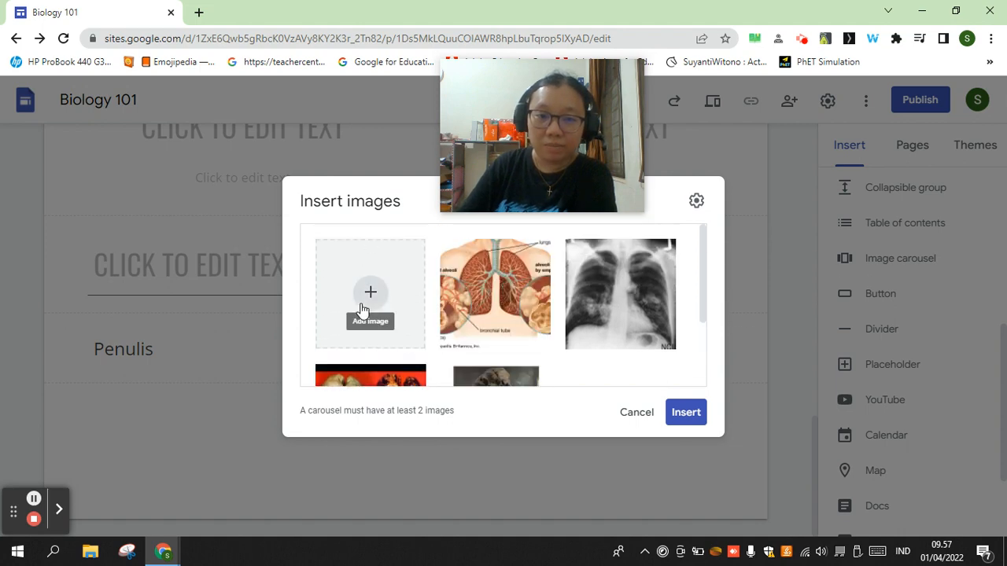
pyautogui.click(684, 413)
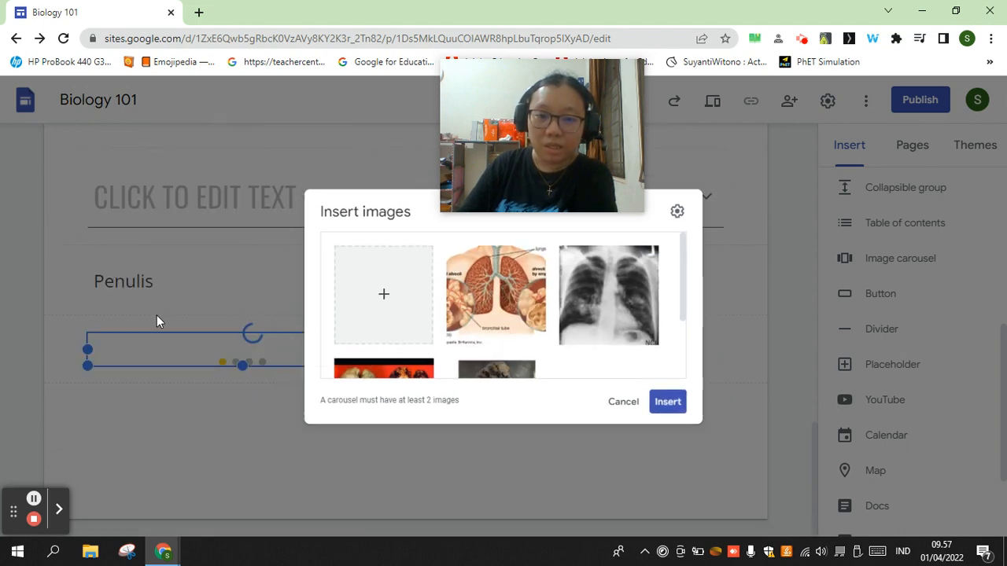
pyautogui.scroll(-2, 346, 330)
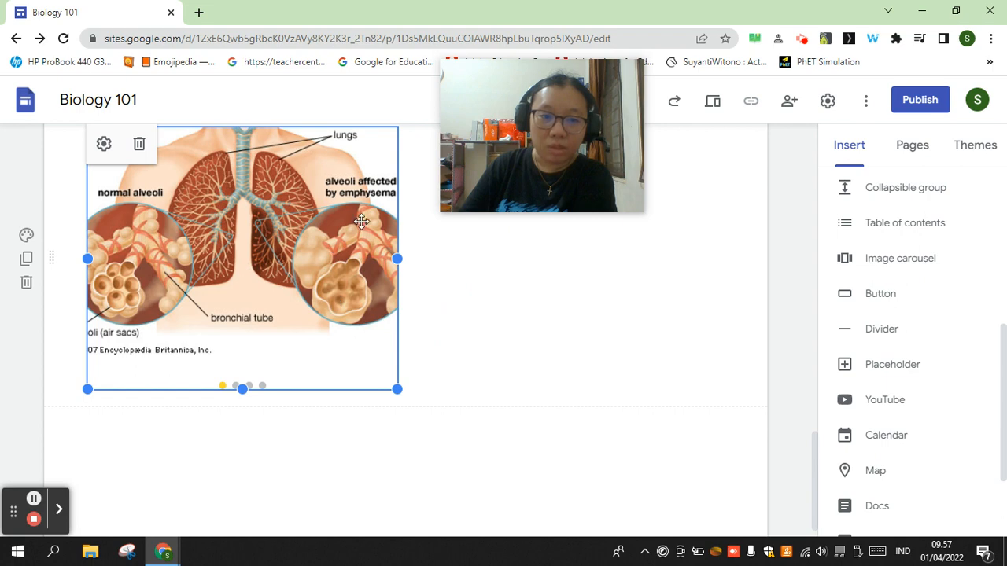
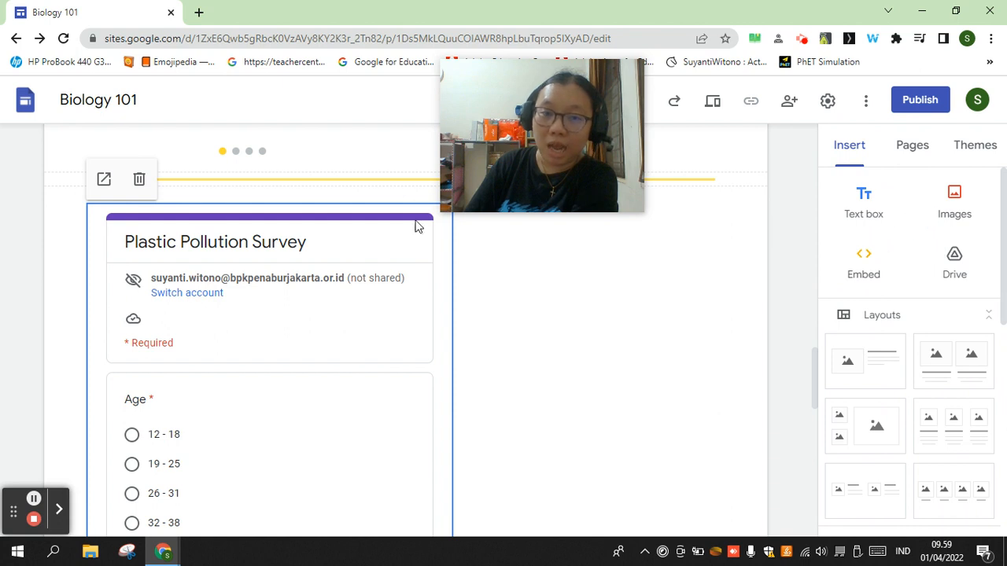
# Step: Add a new page named "Page 2" to the site
pyautogui.click(913, 147)
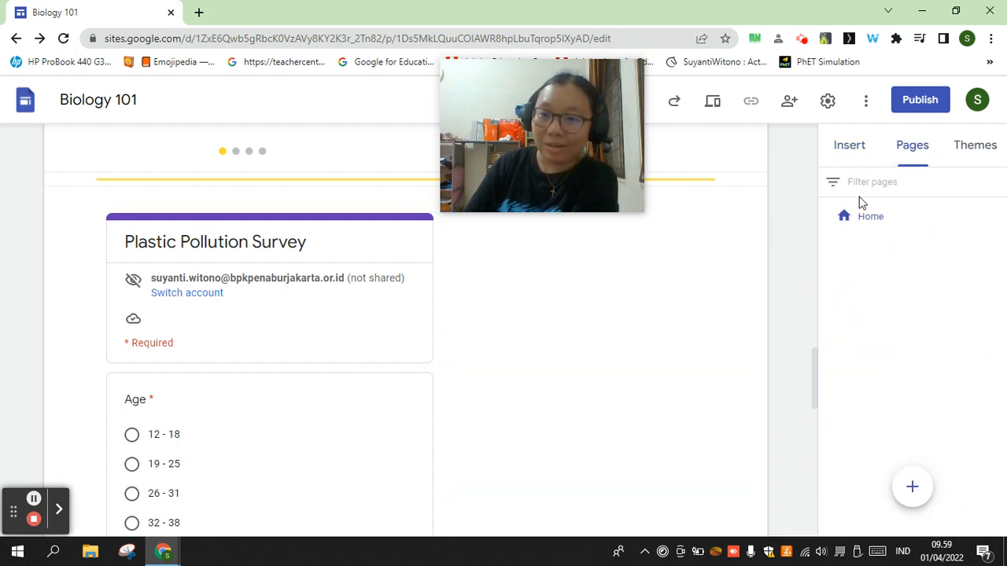
pyautogui.moveTo(918, 497)
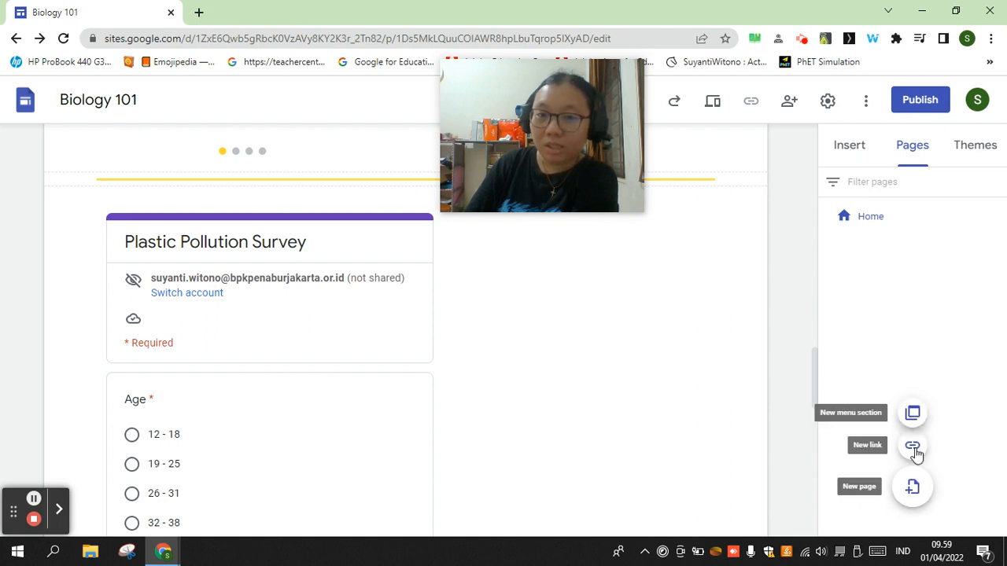
pyautogui.click(911, 489)
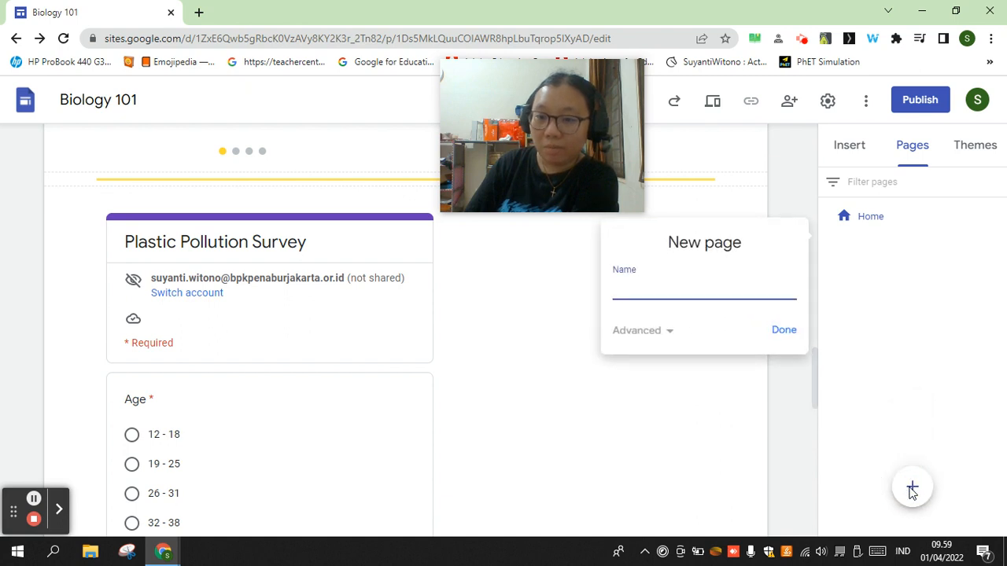
pyautogui.write('Page 2')
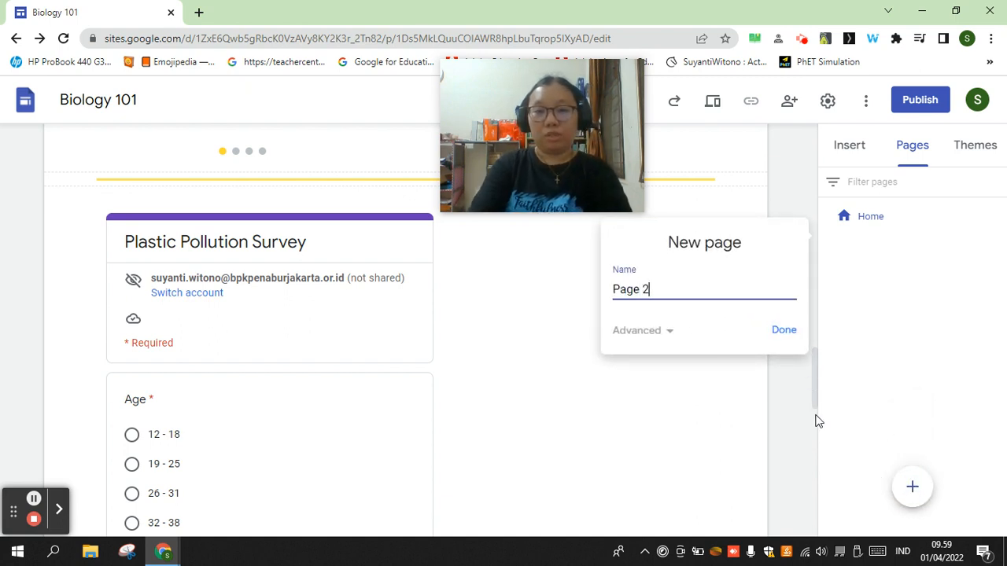
pyautogui.press('Return')
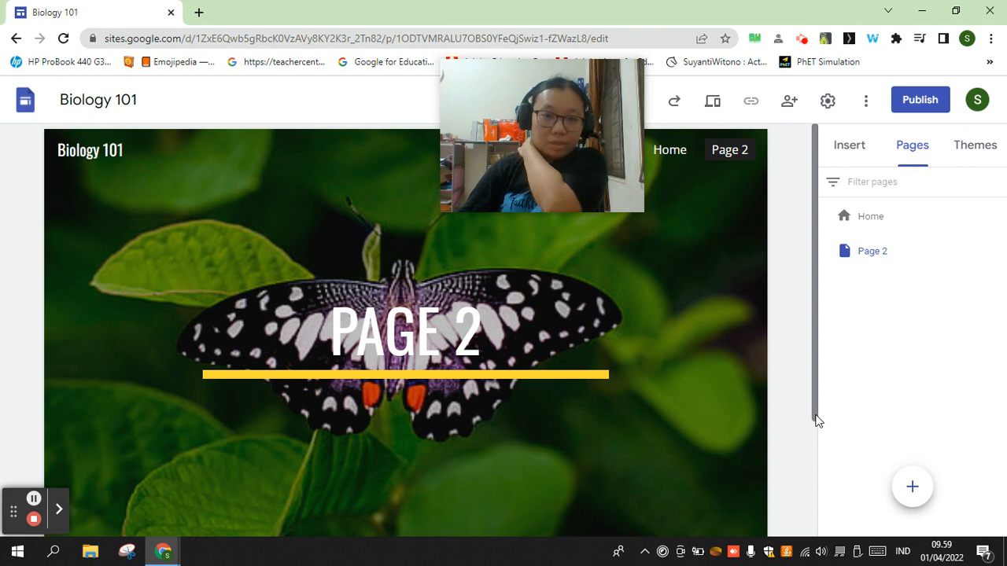
# Step: Start replacing Page 2's header image and search Google images for "biology"
pyautogui.scroll(-2, 142, 348)
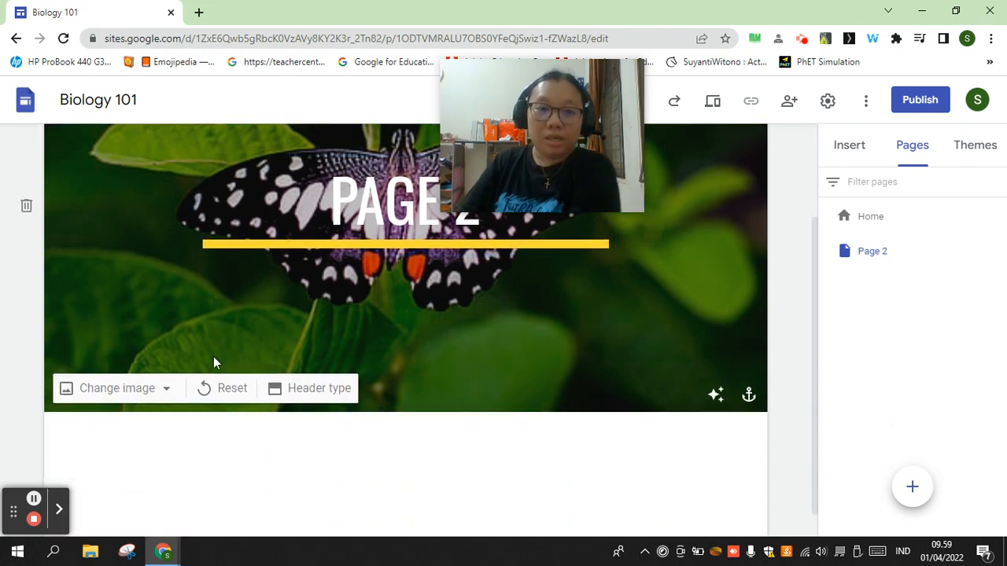
pyautogui.click(143, 376)
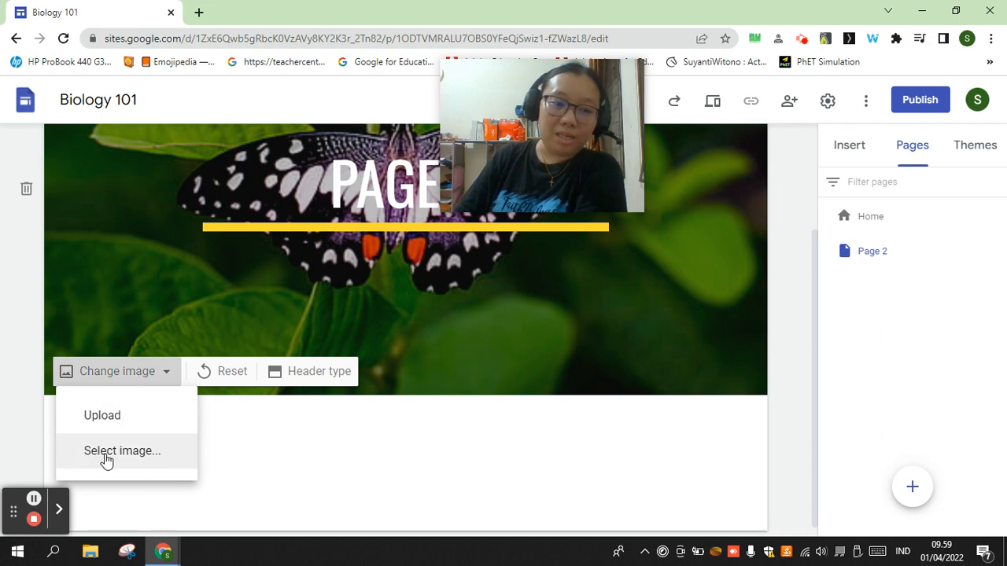
pyautogui.click(103, 454)
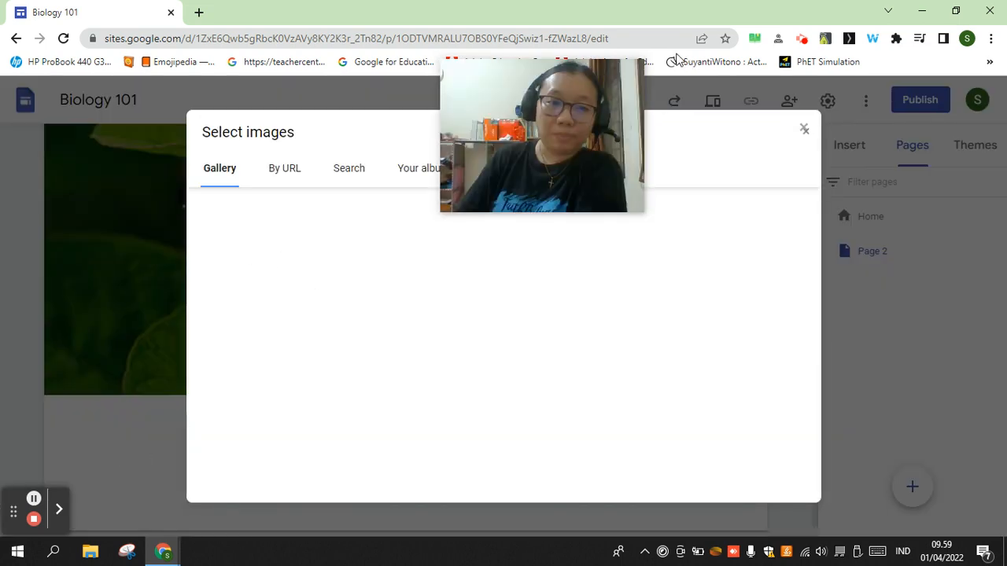
pyautogui.moveTo(571, 74); pyautogui.dragTo(839, 33)
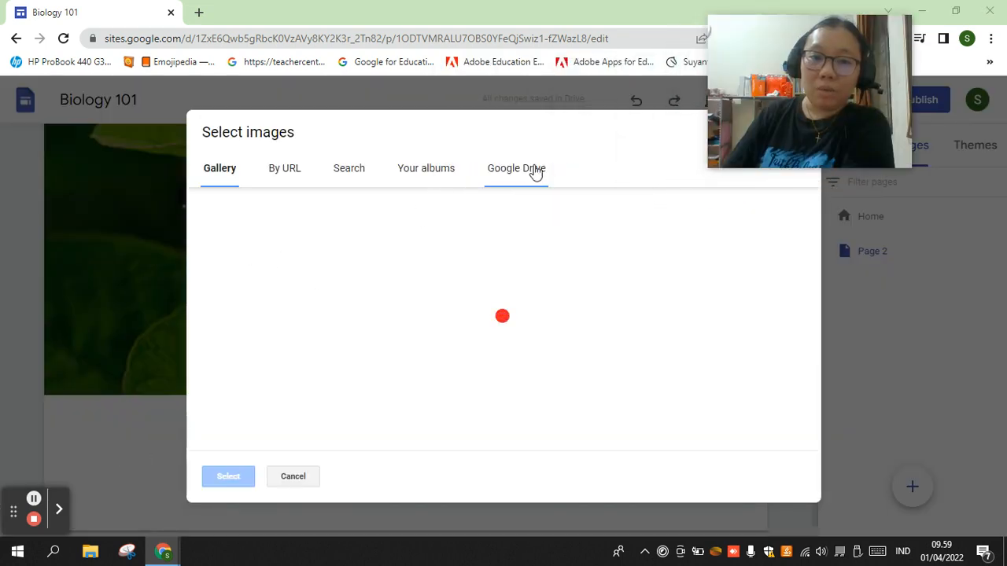
pyautogui.click(347, 174)
pyautogui.write('biology')
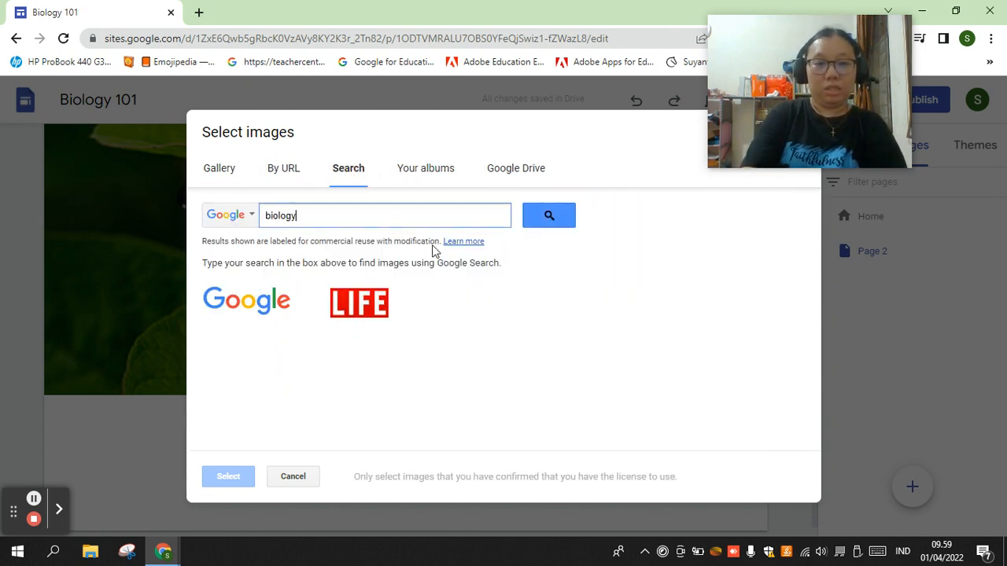
pyautogui.press('Return')
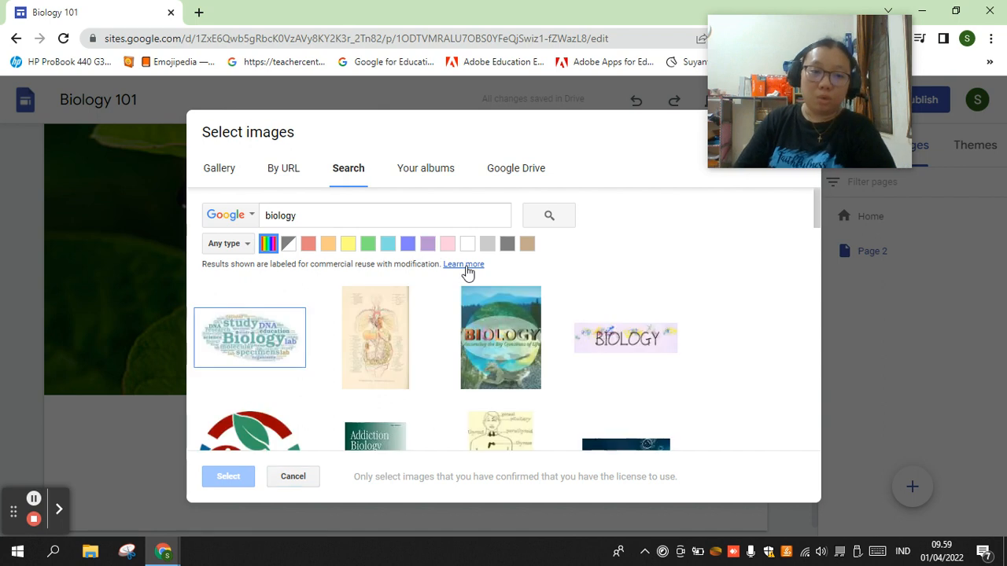
# Step: Set the dark blue virus picture from the search results as Page 2's header image
pyautogui.scroll(-1, 622, 343)
pyautogui.scroll(-2, 622, 344)
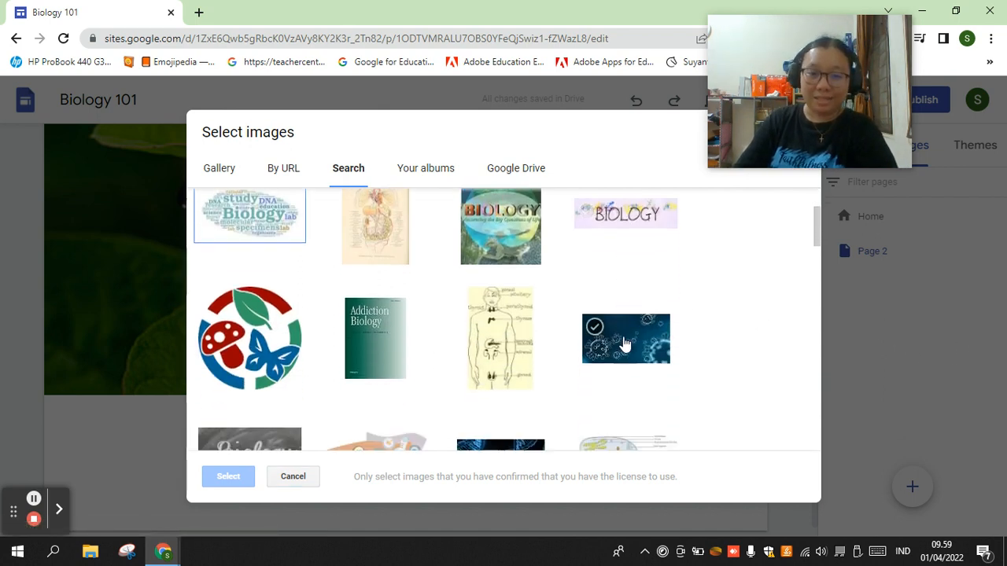
pyautogui.click(620, 250)
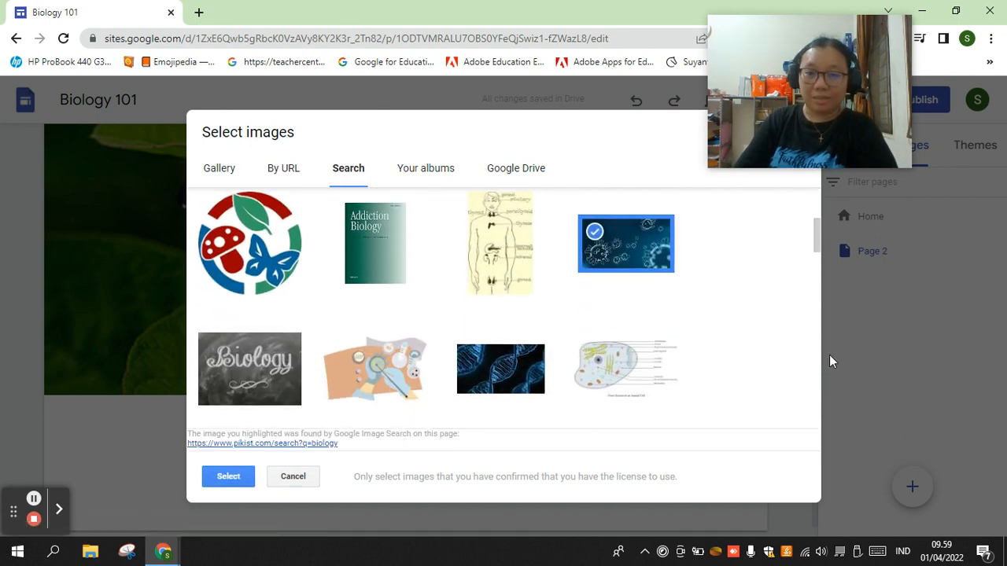
pyautogui.click(228, 476)
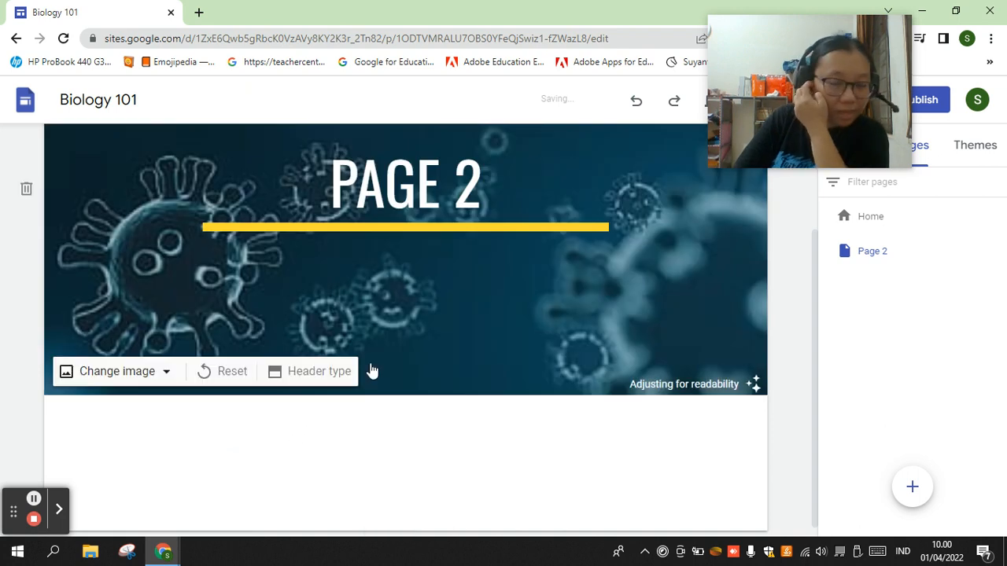
# Step: Switch to the Home page and back to Page 2 to compare their header images
pyautogui.scroll(2, 629, 268)
pyautogui.click(668, 150)
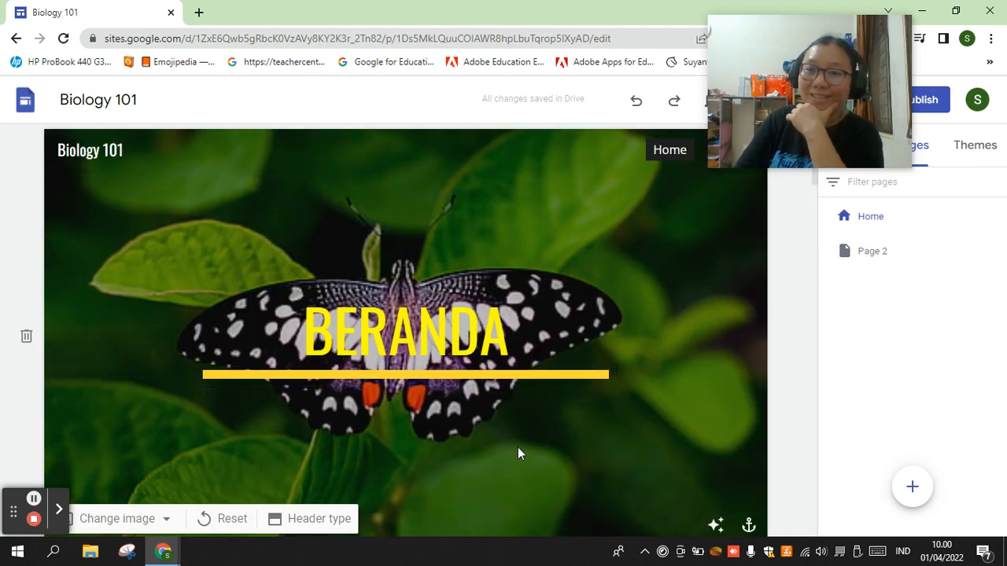
pyautogui.moveTo(765, 134)
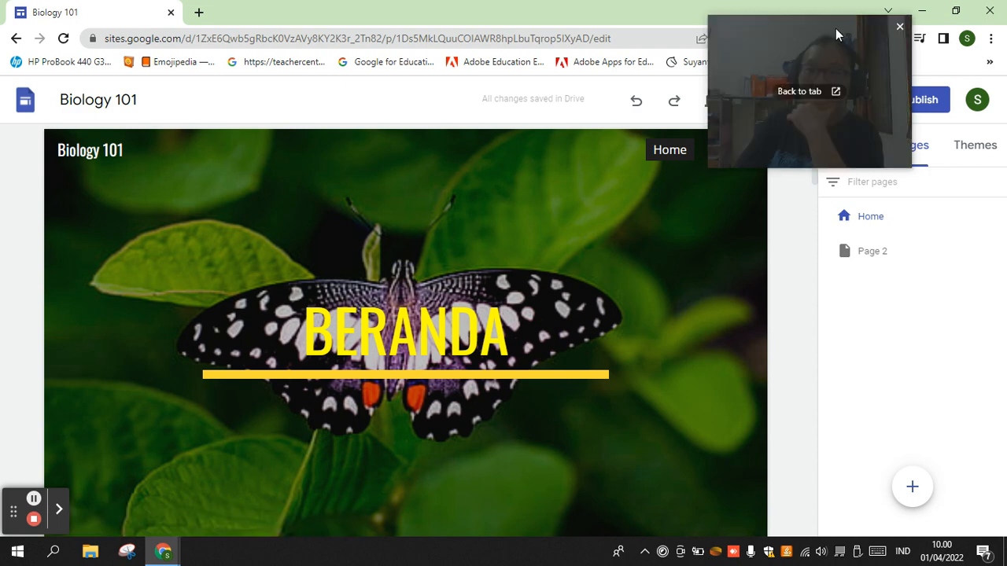
pyautogui.moveTo(836, 30); pyautogui.dragTo(891, 24)
pyautogui.click(736, 159)
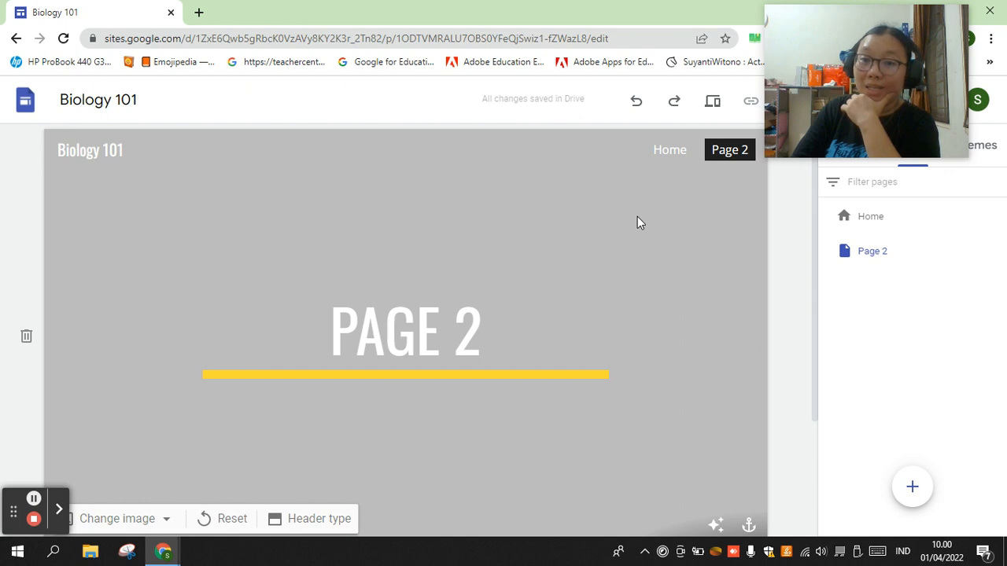
pyautogui.scroll(-2, 487, 250)
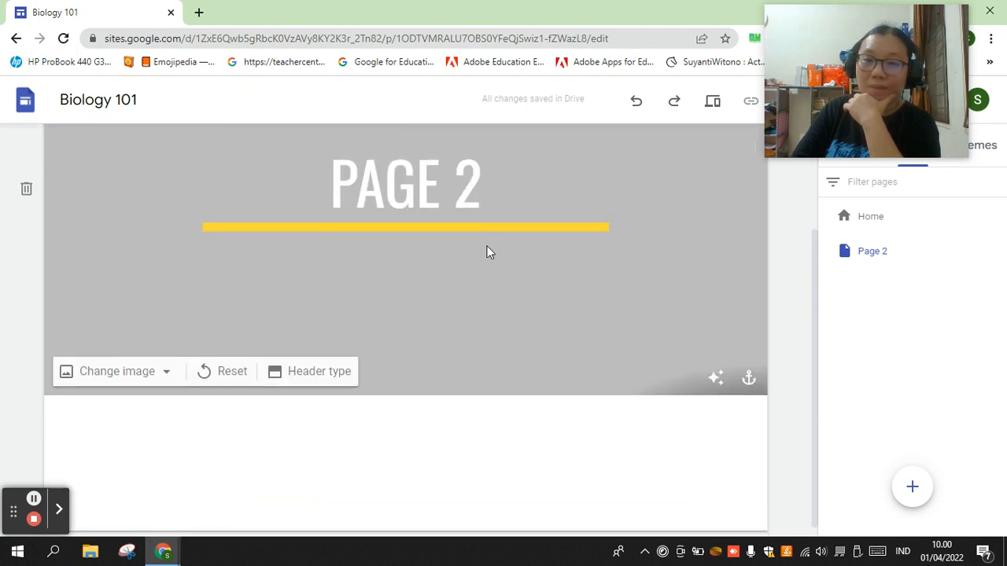
# Step: Change Page 2's header type to Banner
pyautogui.scroll(1, 431, 305)
pyautogui.scroll(1, 431, 304)
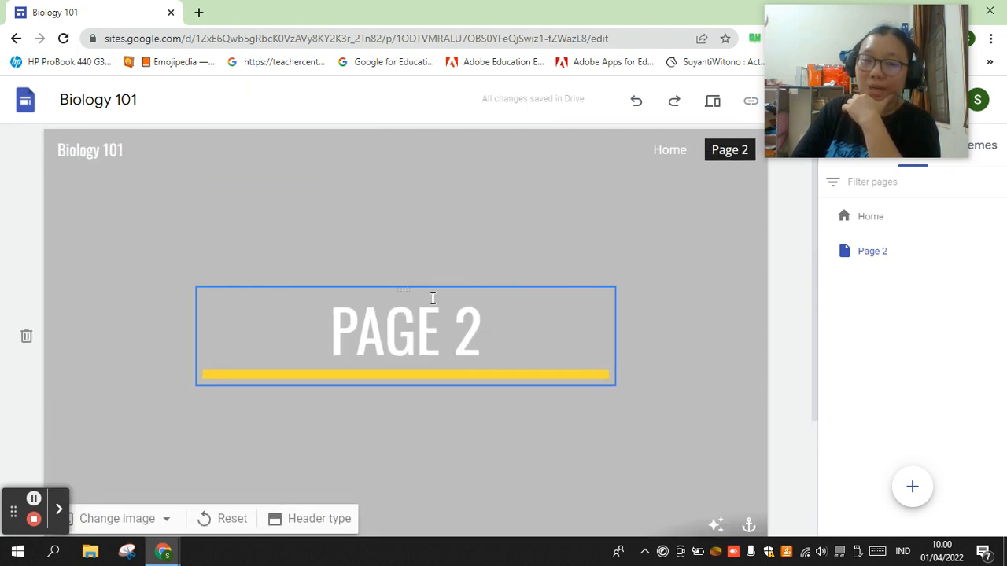
pyautogui.scroll(-1, 433, 298)
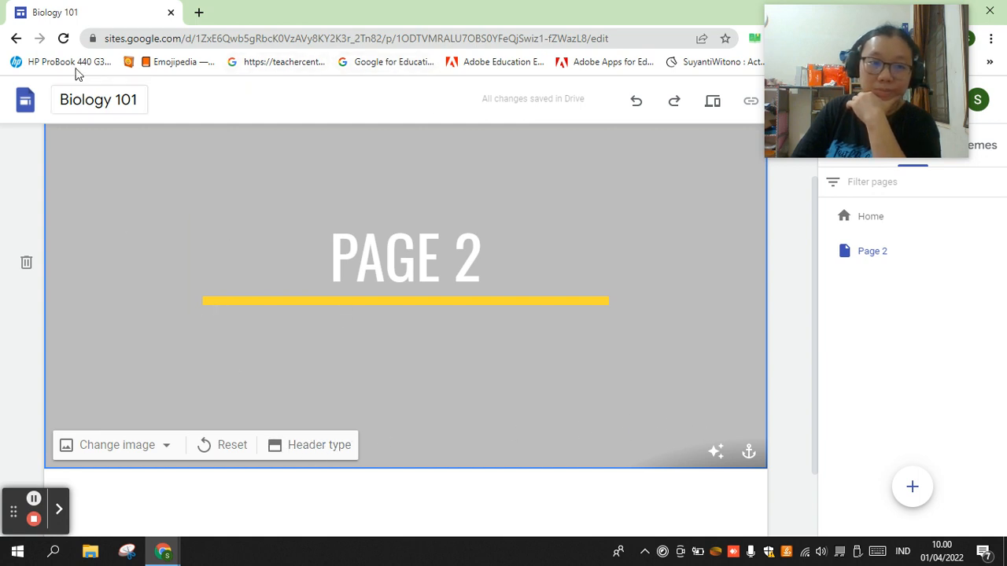
pyautogui.click(149, 447)
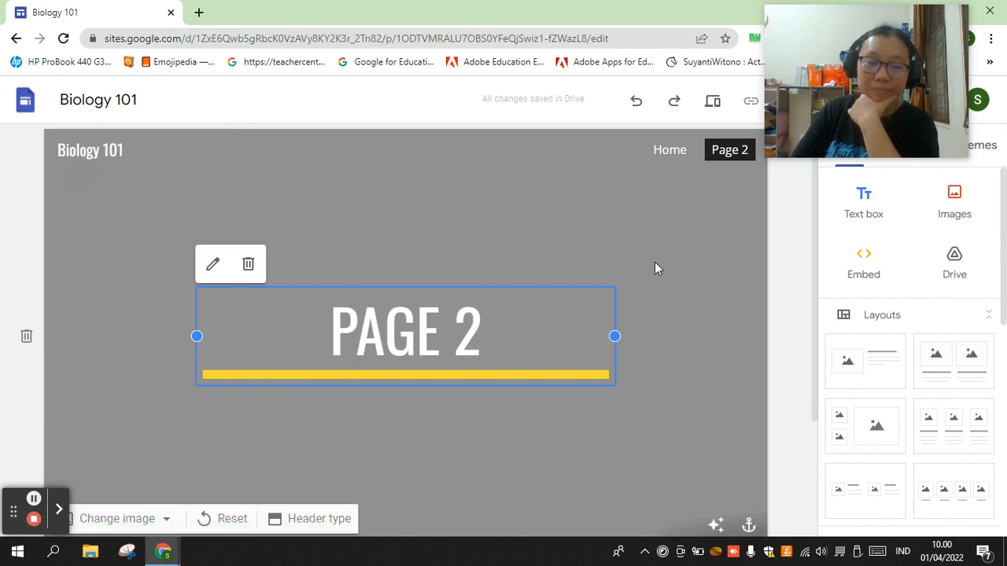
pyautogui.scroll(-2, 655, 265)
pyautogui.click(296, 376)
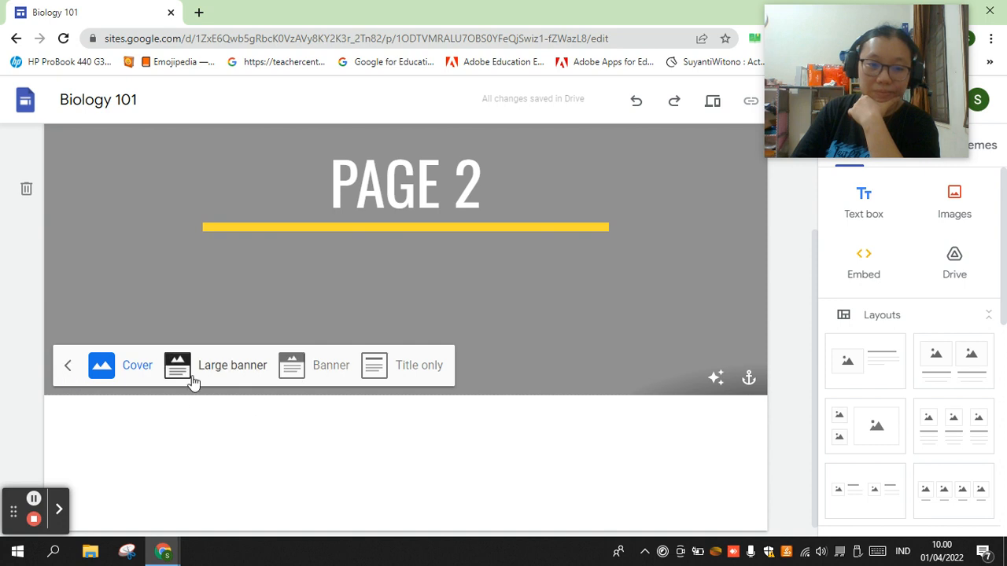
pyautogui.click(314, 365)
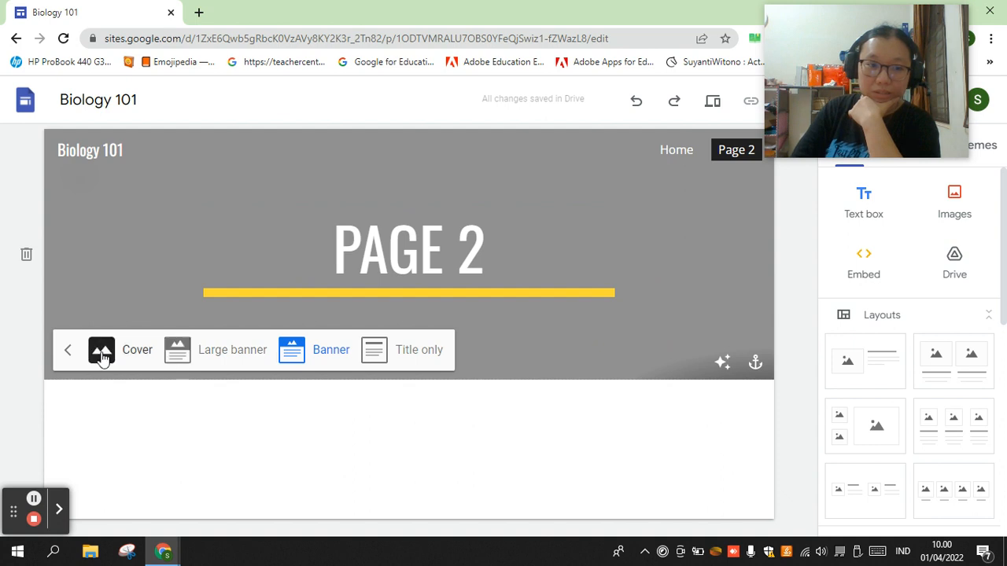
# Step: Start replacing Page 2's banner image and search Google images for "biology"
pyautogui.click(66, 352)
pyautogui.click(144, 363)
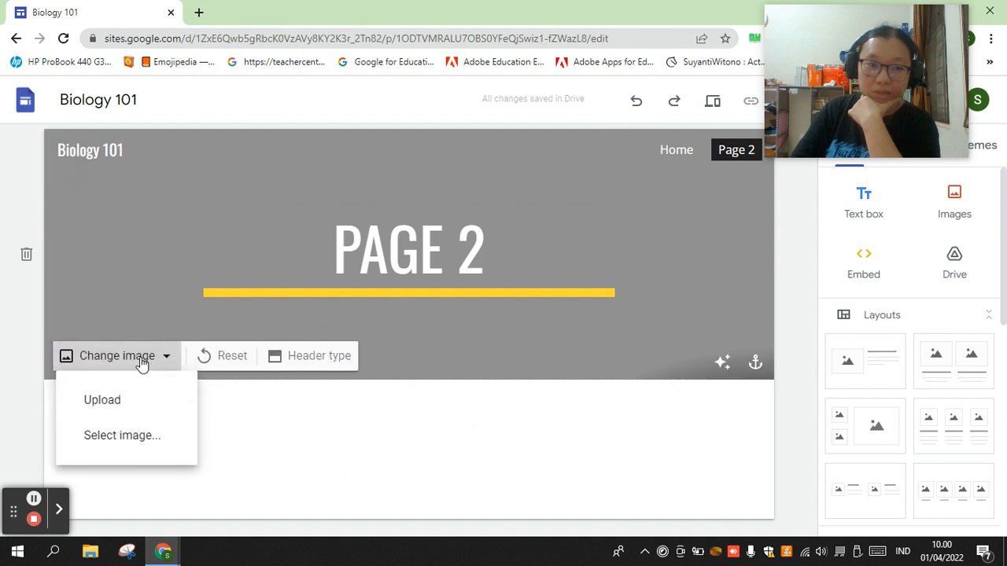
pyautogui.click(128, 438)
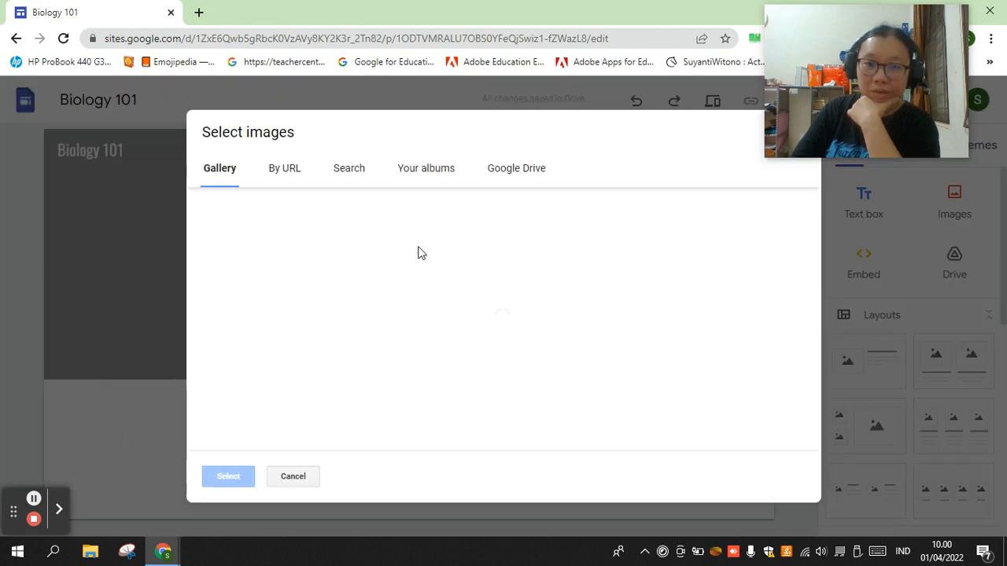
pyautogui.click(356, 173)
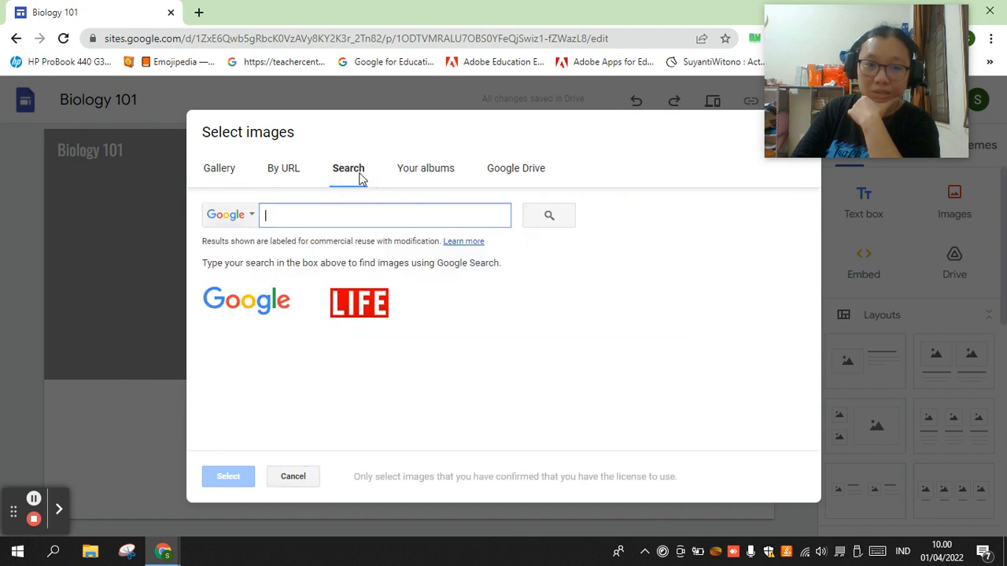
pyautogui.write('biology')
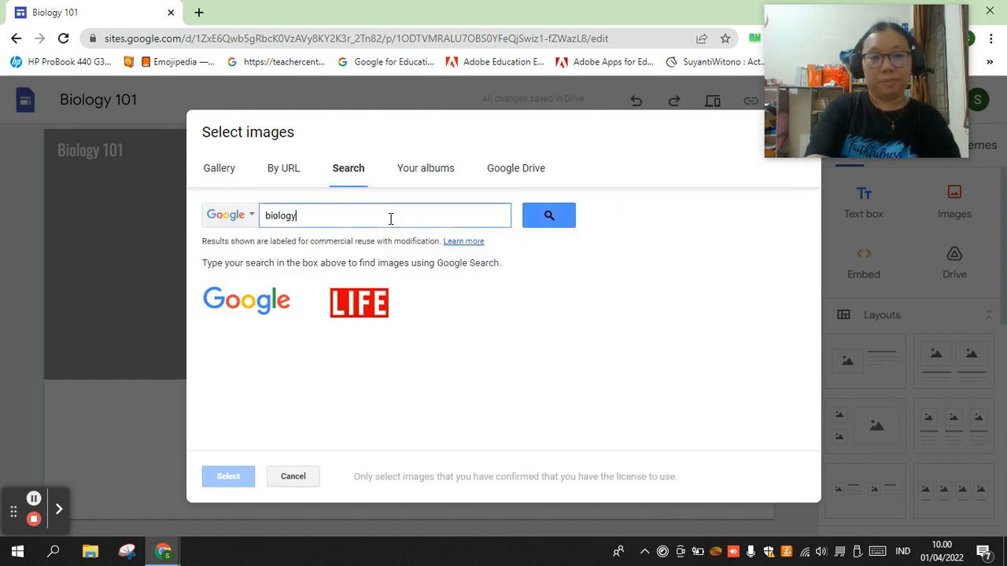
pyautogui.press('Return')
# Step: Set the teal picture of round, gold-edged cells from the search results as Page 2's banner image
pyautogui.scroll(-8, 399, 274)
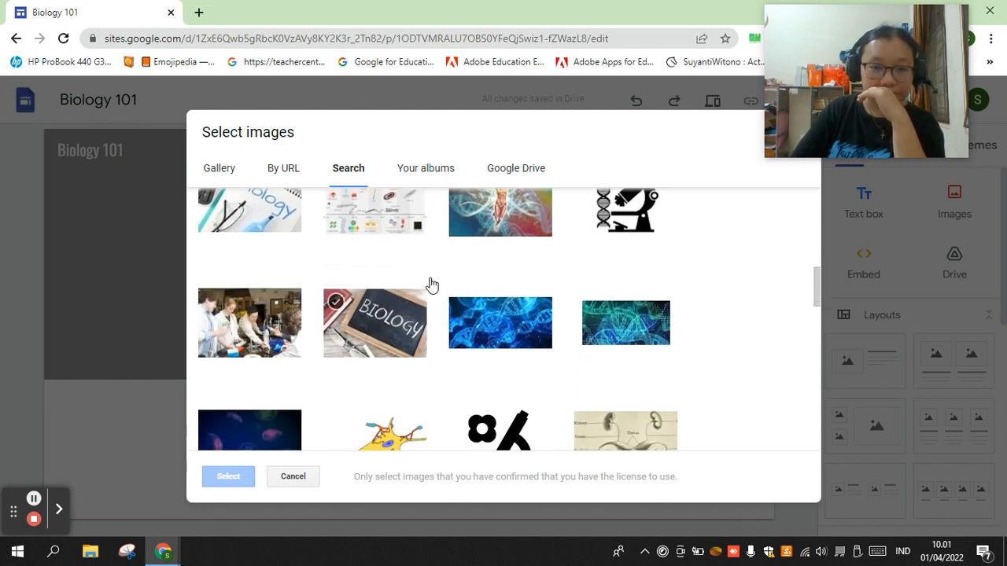
pyautogui.scroll(-5, 431, 284)
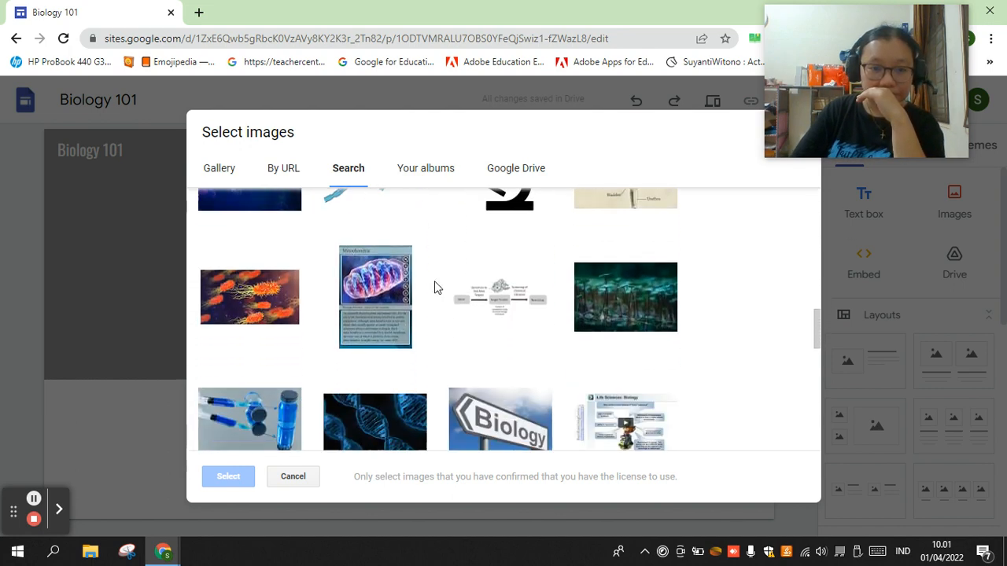
pyautogui.scroll(-2, 440, 288)
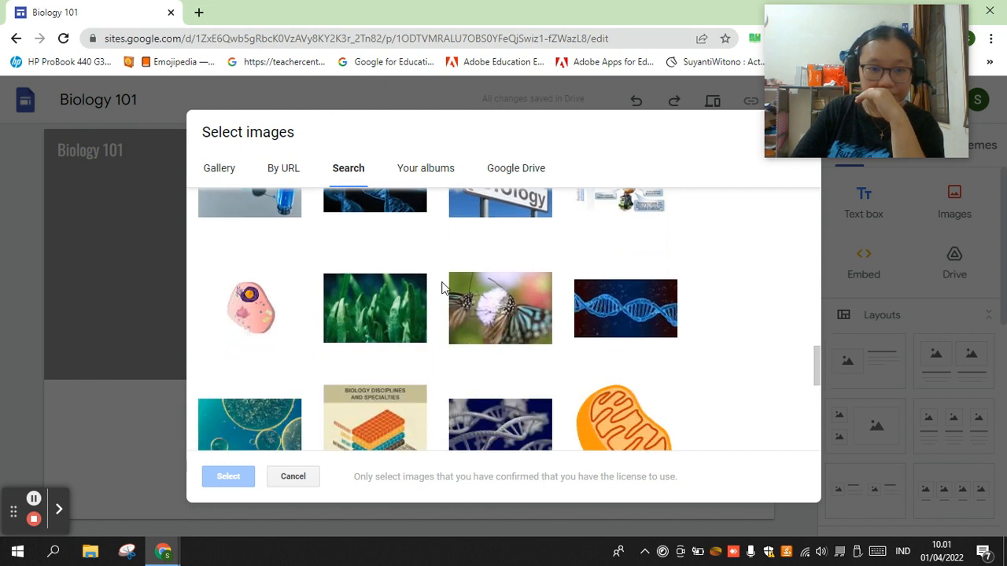
pyautogui.click(253, 424)
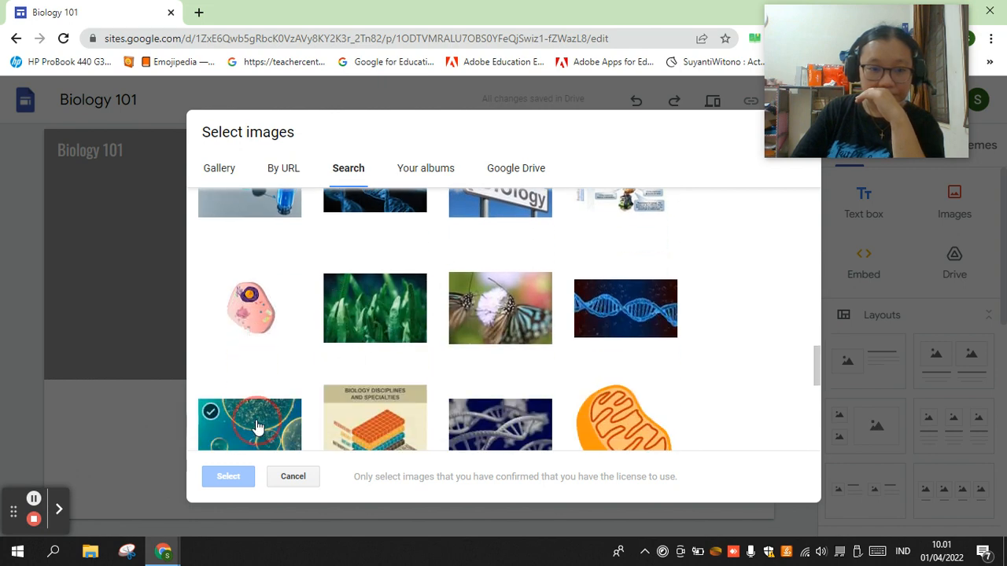
pyautogui.click(228, 476)
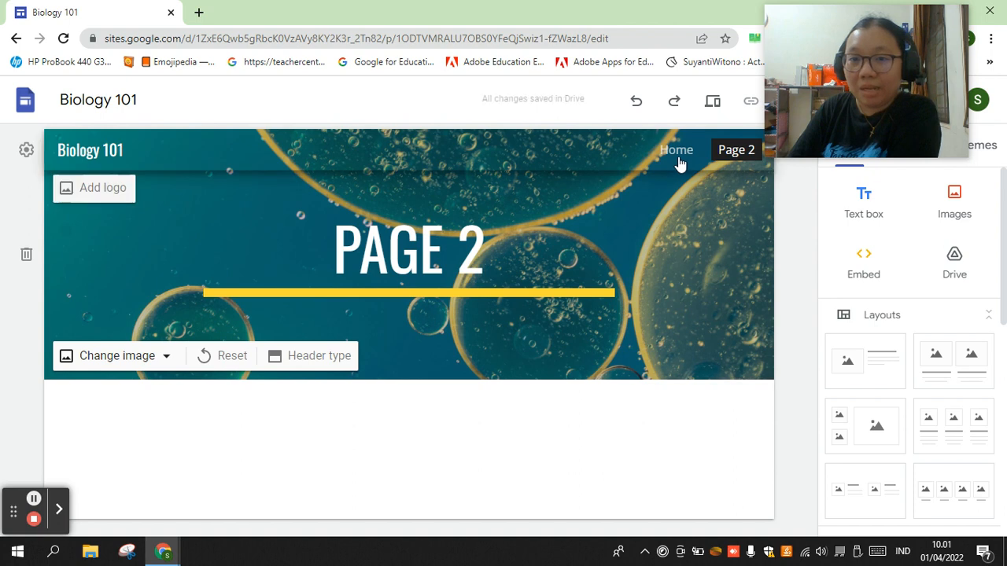
# Step: Switch to the Home page and back to Page 2 to compare their header types
pyautogui.click(678, 156)
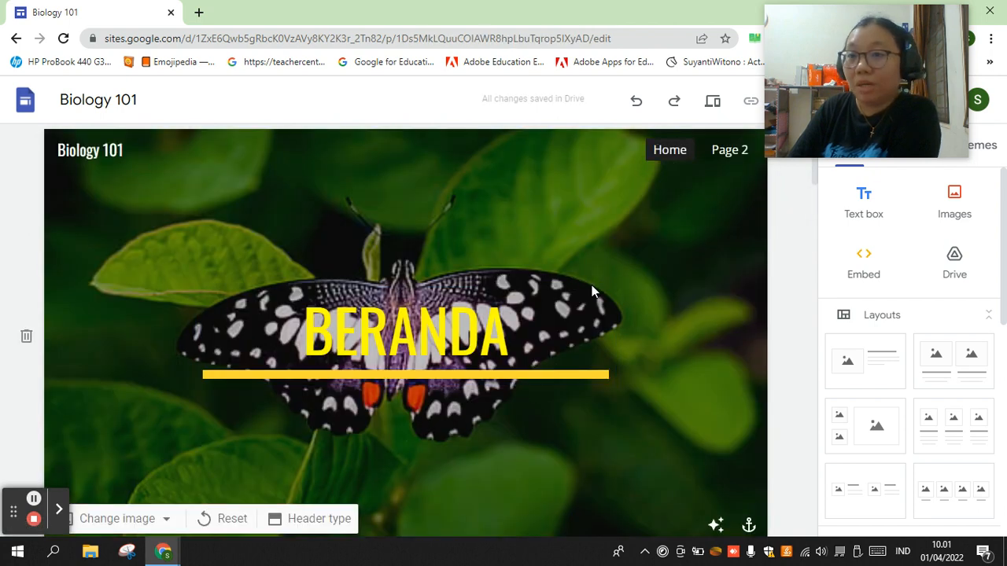
pyautogui.click(730, 157)
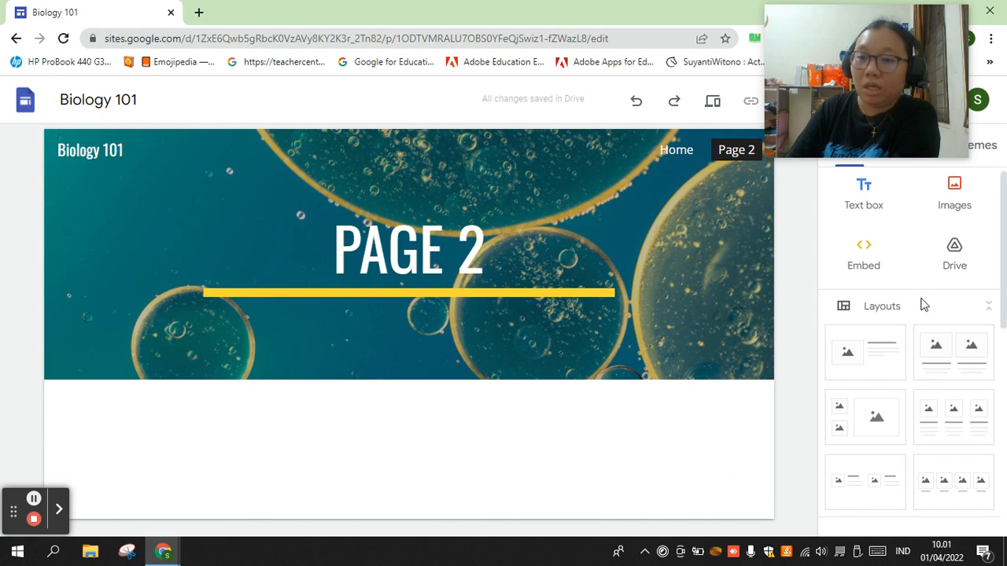
# Step: Insert a collapsible group below Page 2's banner and give it the heading "DNA"
pyautogui.scroll(-2, 921, 305)
pyautogui.scroll(-2, 924, 401)
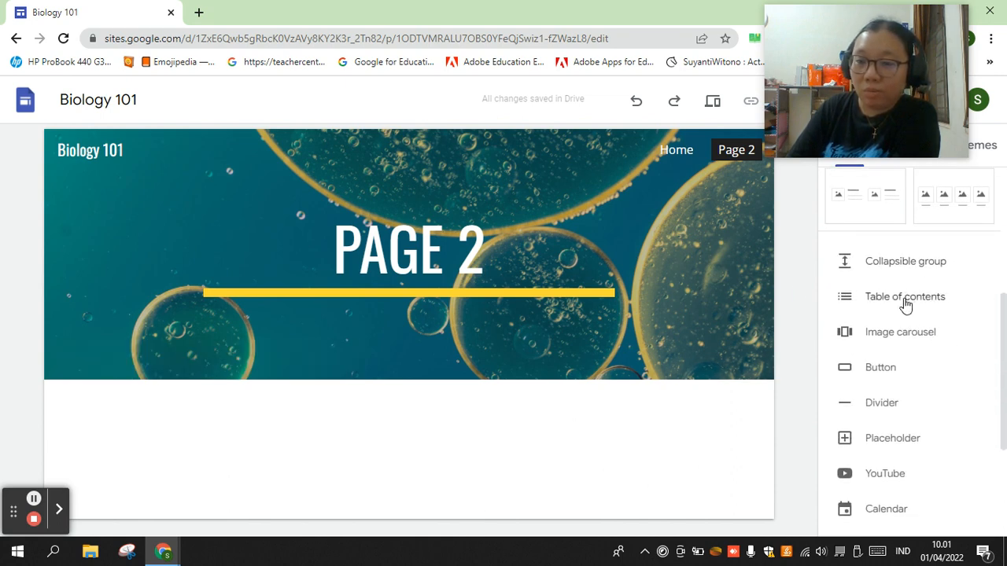
pyautogui.scroll(-1, 897, 402)
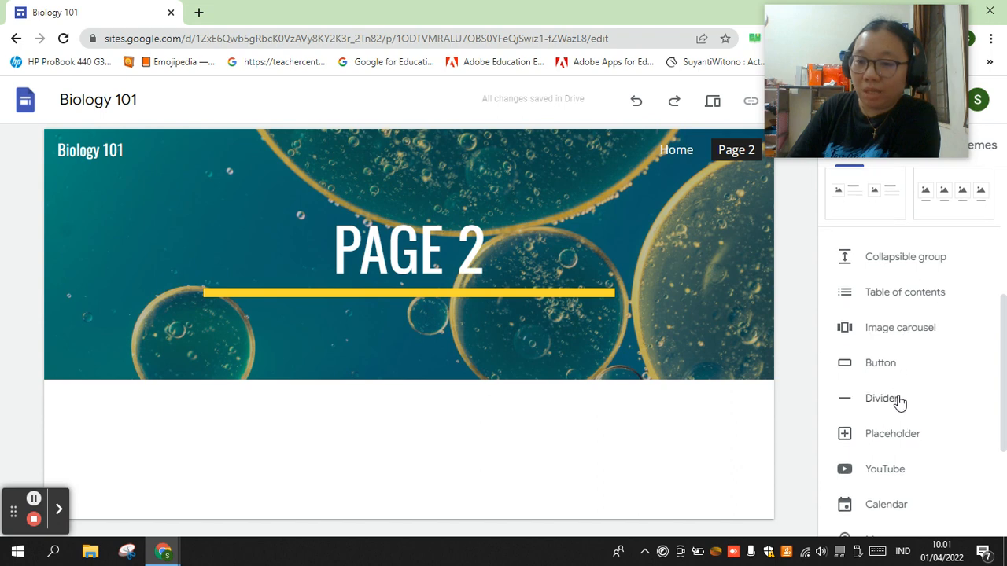
pyautogui.scroll(-1, 898, 404)
pyautogui.scroll(1, 900, 403)
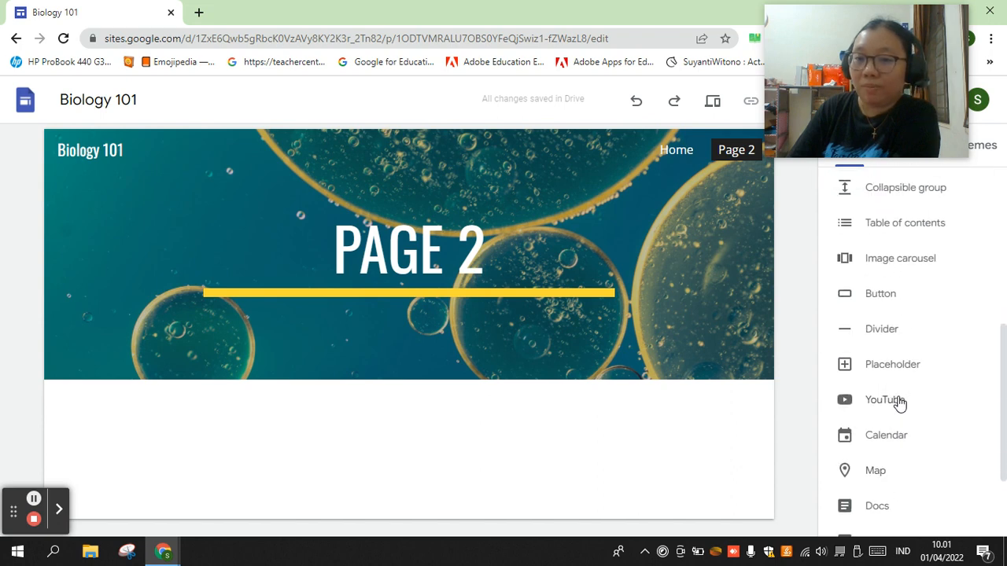
pyautogui.scroll(2, 900, 403)
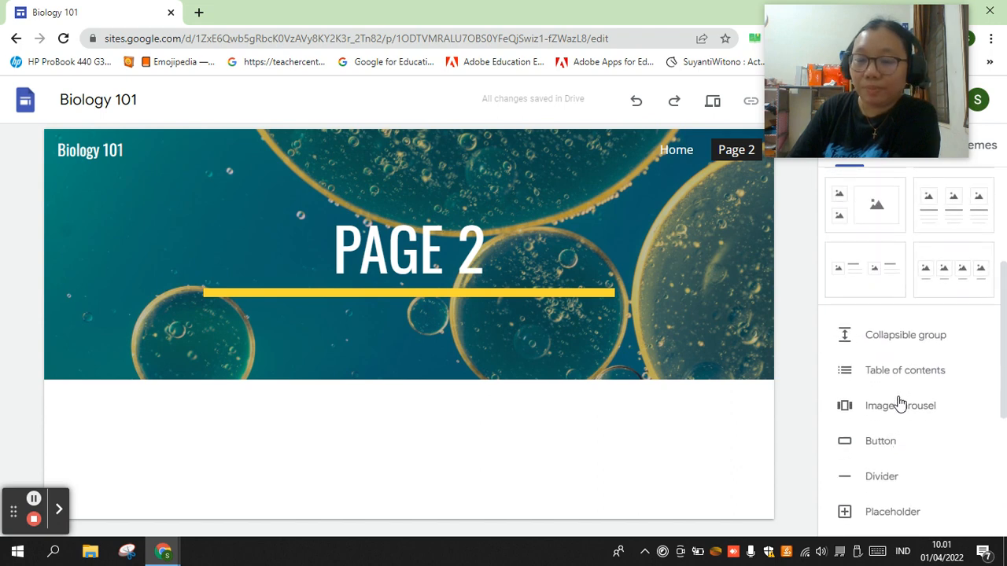
pyautogui.click(905, 339)
pyautogui.click(433, 308)
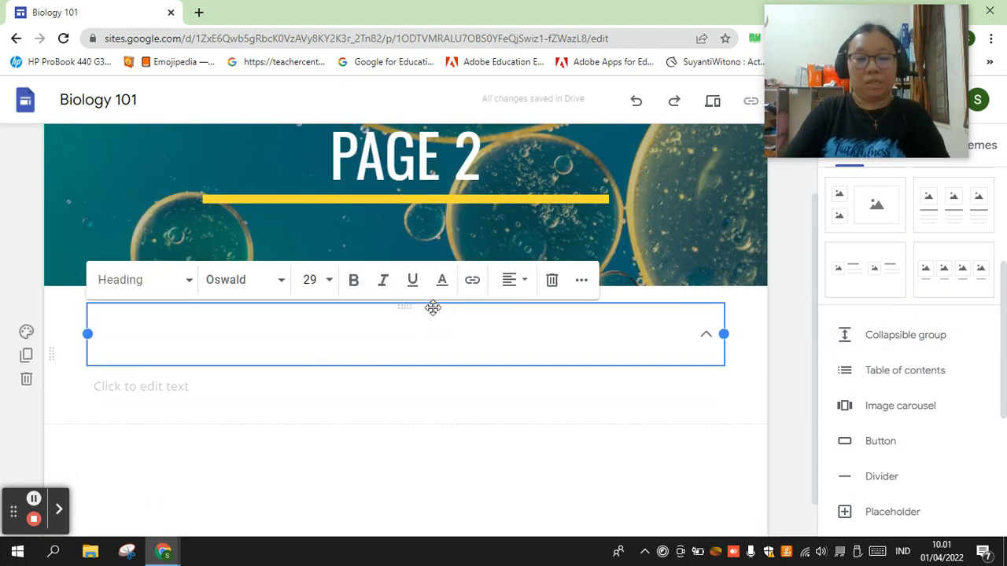
pyautogui.write('DNA')
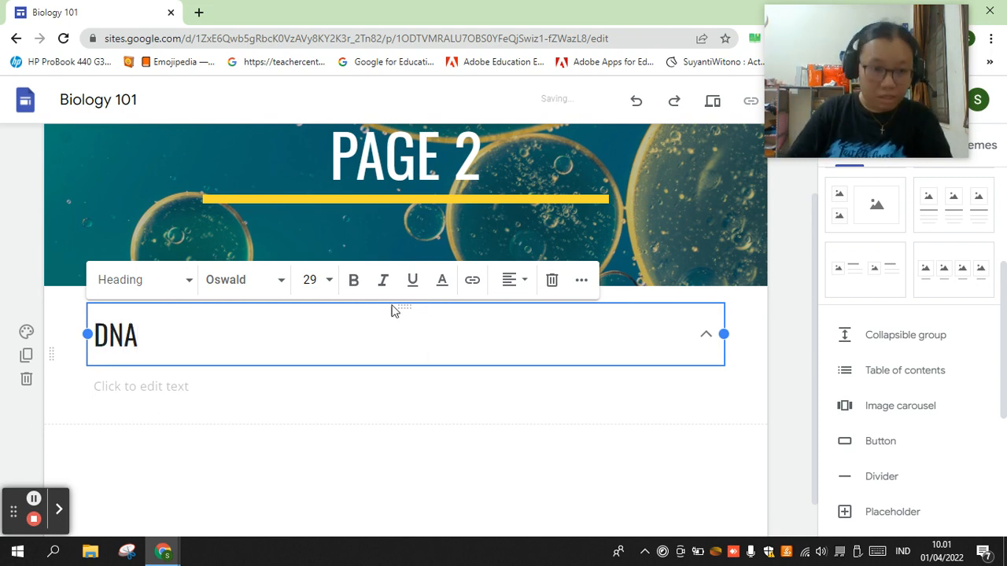
# Step: Enter "DNA adalah materi genetik yang terdapat pada setiap sel" as the collapsible group's body text and expand the group to check it
pyautogui.click(260, 389)
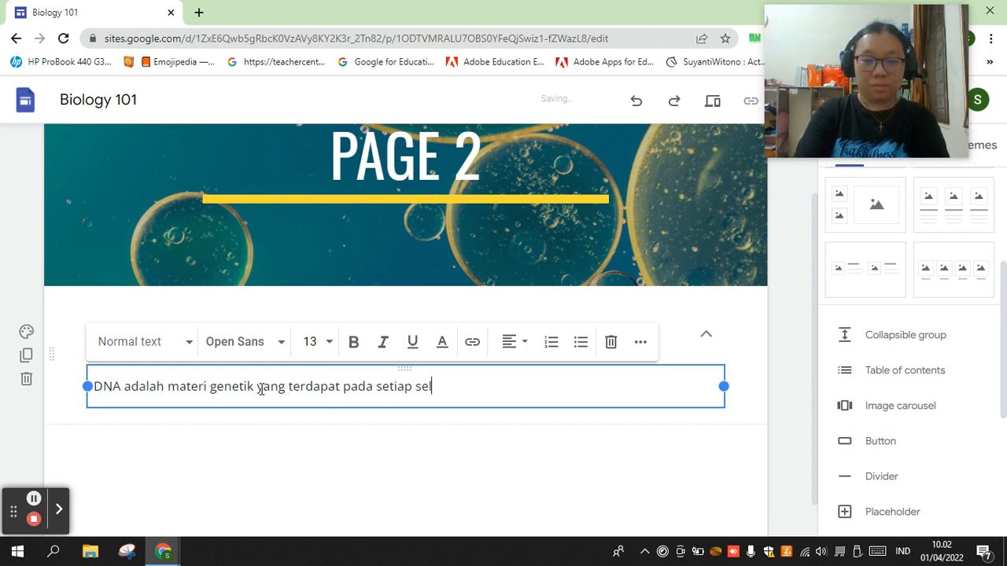
pyautogui.click(592, 429)
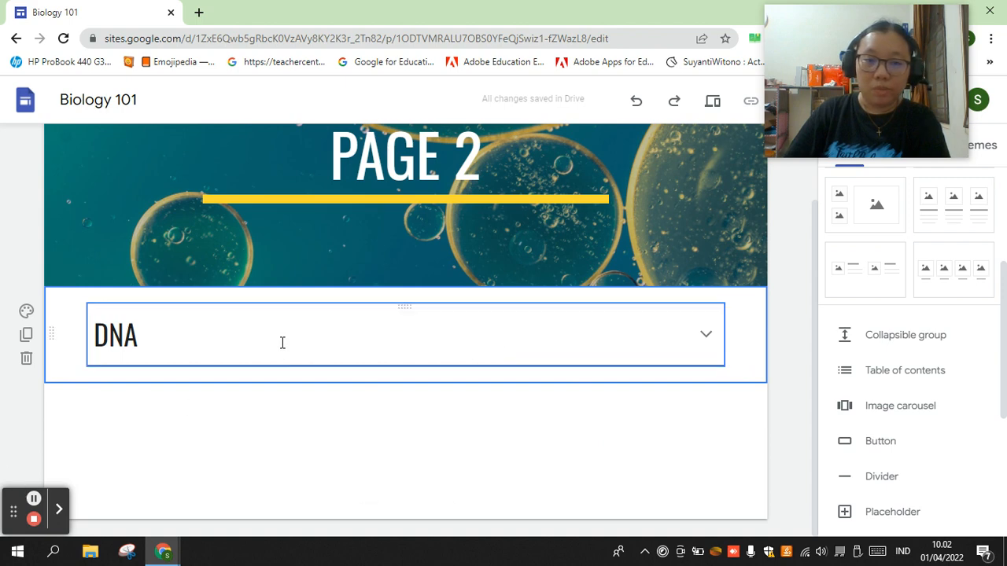
pyautogui.click(706, 335)
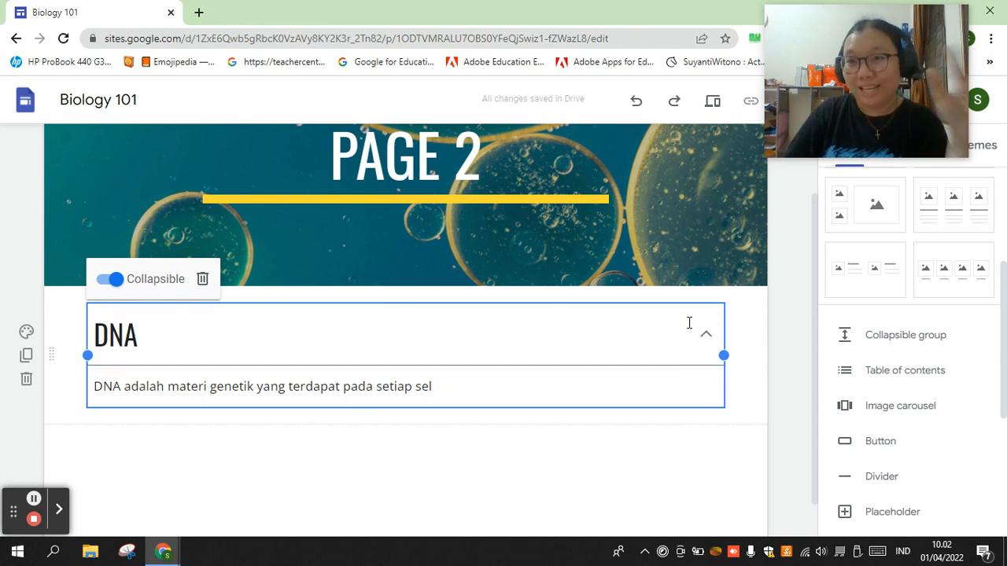
pyautogui.scroll(3, 881, 299)
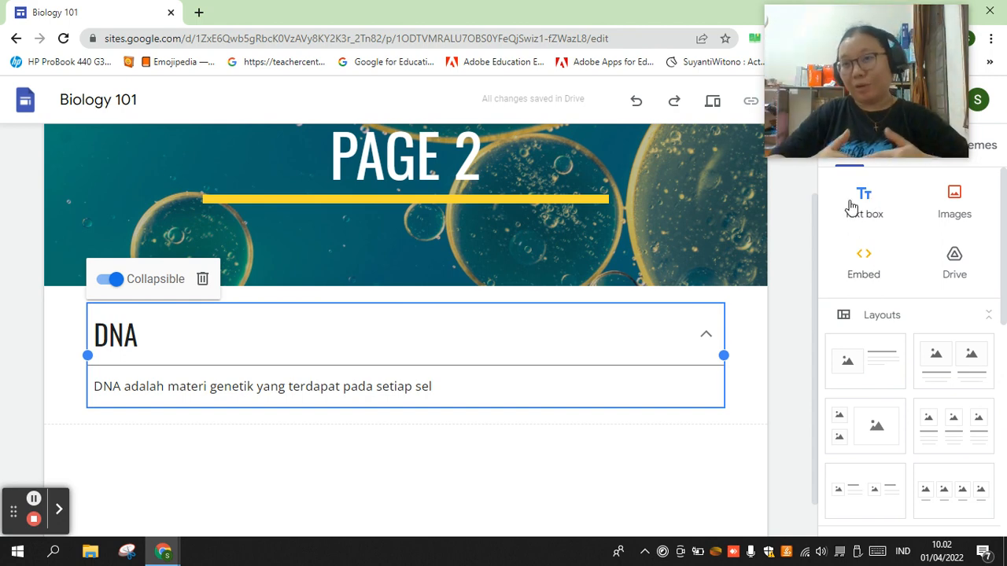
pyautogui.scroll(-5, 963, 228)
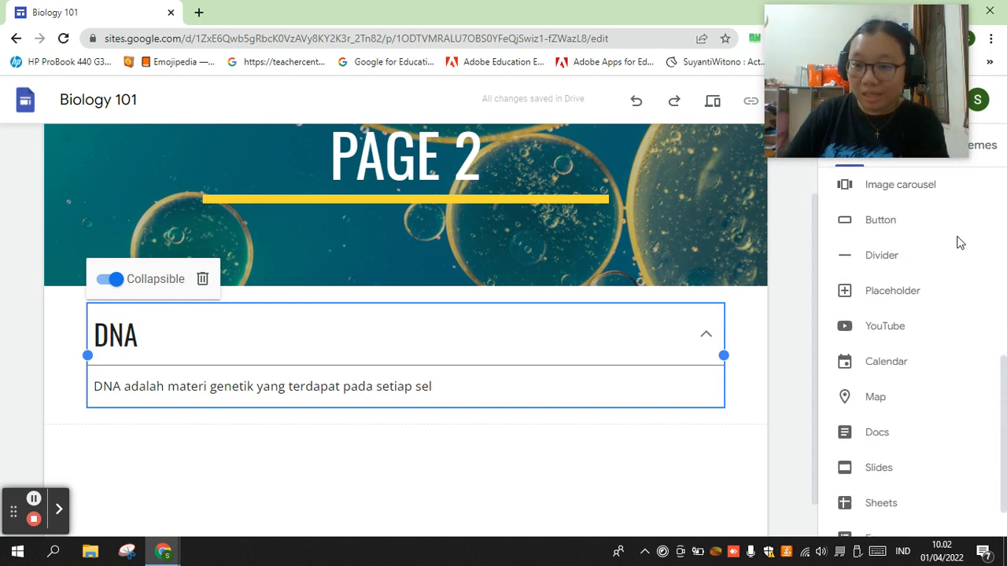
pyautogui.scroll(-1, 958, 243)
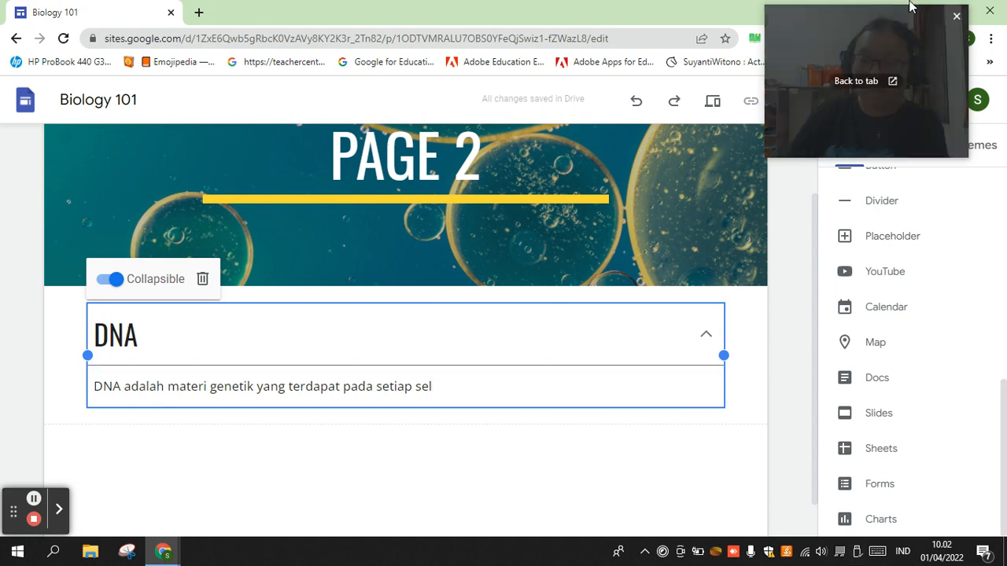
pyautogui.moveTo(861, 14); pyautogui.dragTo(149, 106)
# Step: Replace the title text in Page 2's banner with the person's first name in capitals
pyautogui.scroll(2, 434, 164)
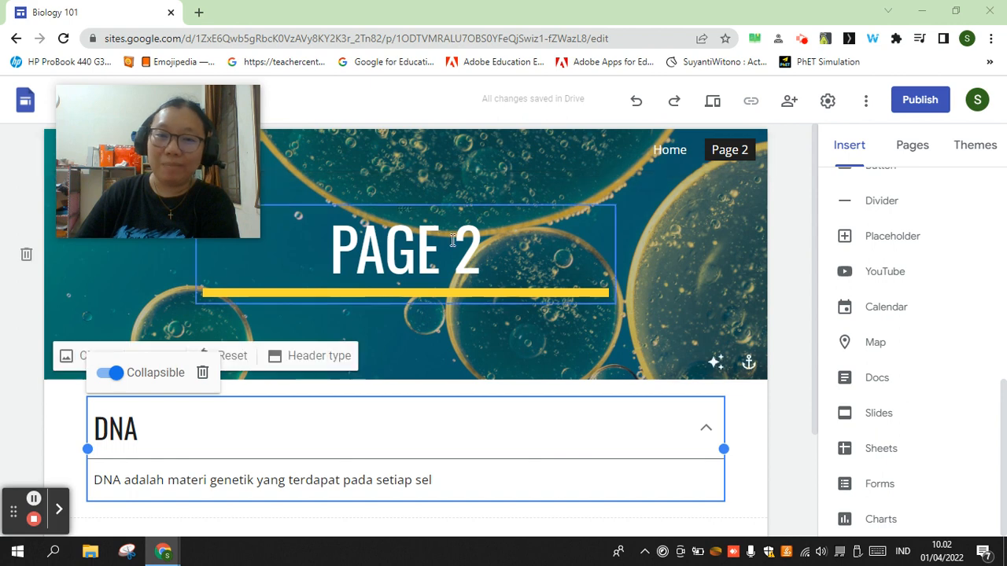
pyautogui.click(487, 243)
pyautogui.moveTo(487, 243); pyautogui.dragTo(330, 247)
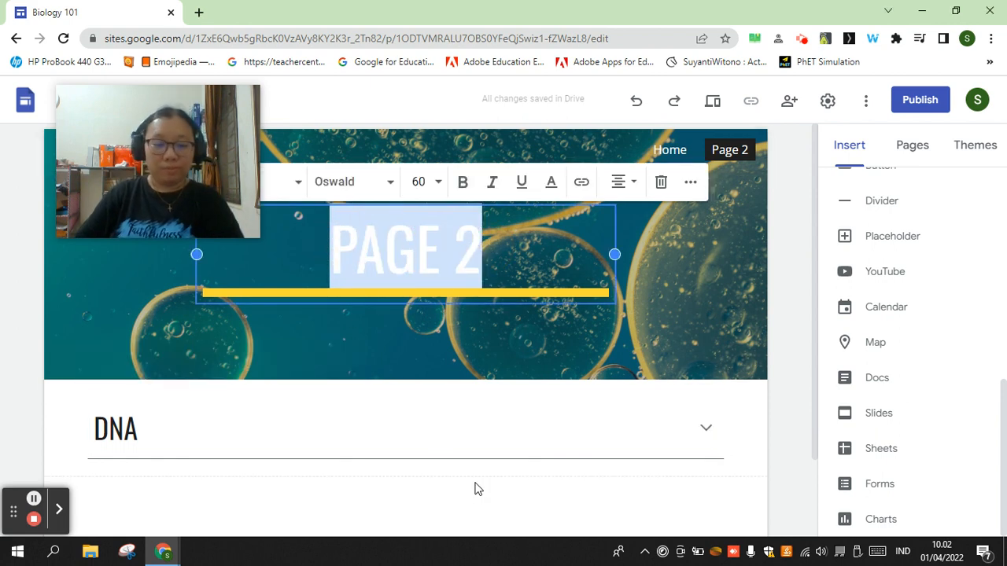
pyautogui.write('ANDI')
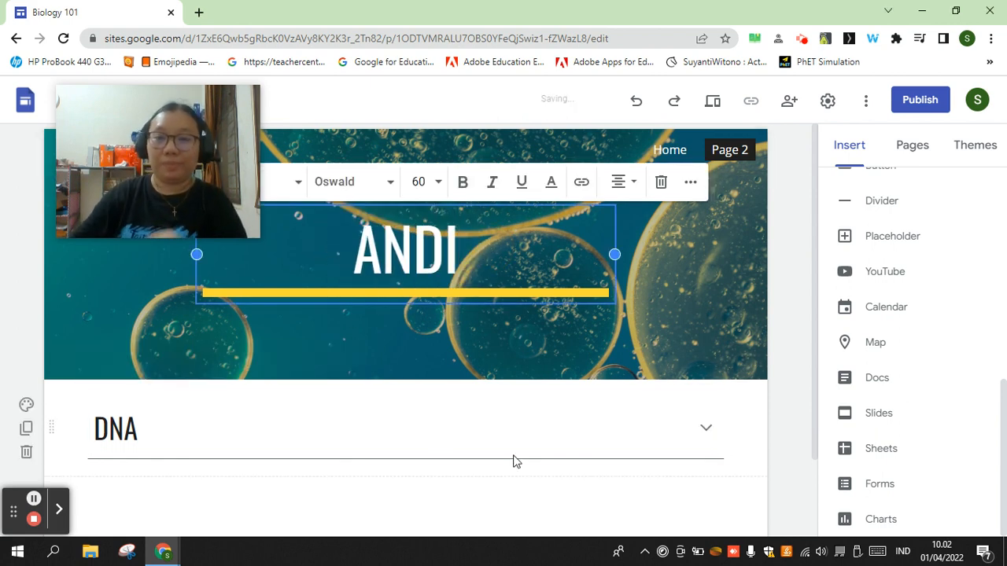
pyautogui.click(787, 243)
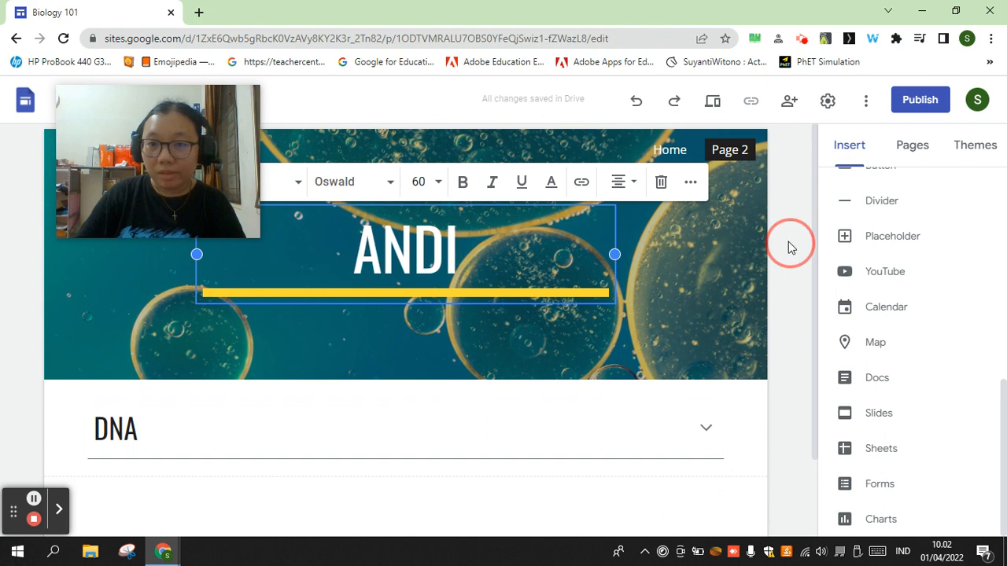
# Step: Rename Page 2 with the person's first name, matching the title in its banner
pyautogui.click(922, 153)
pyautogui.click(996, 254)
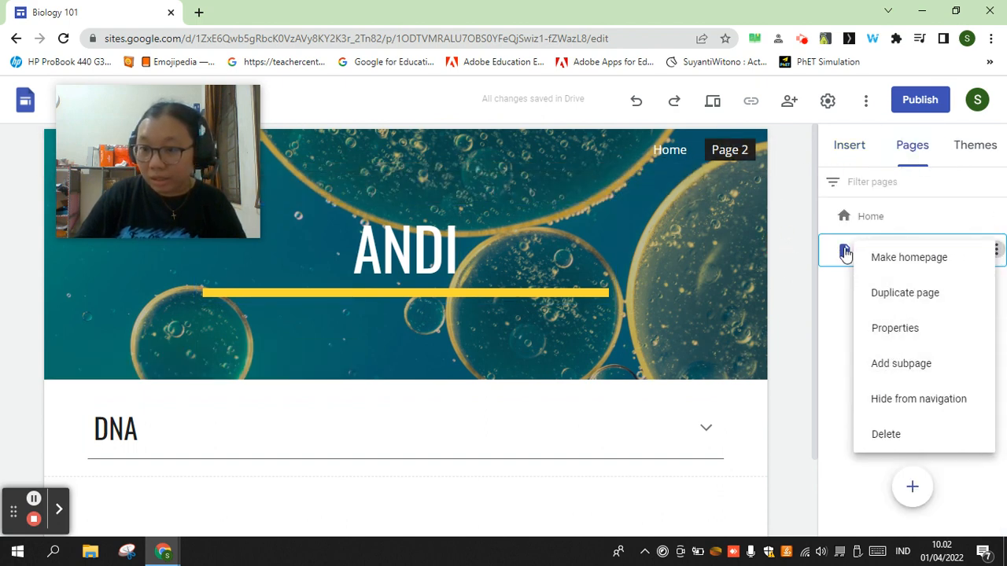
pyautogui.click(810, 356)
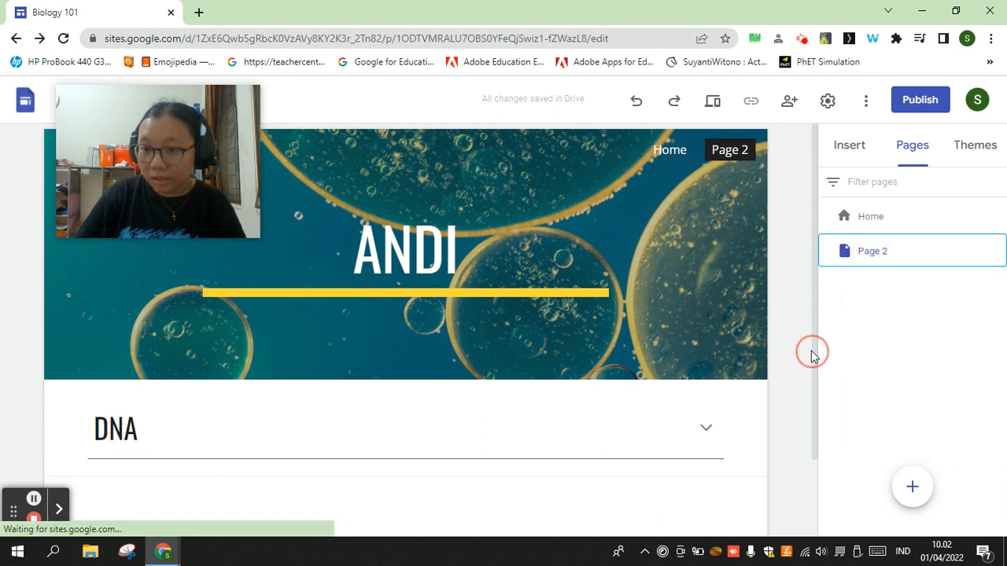
pyautogui.doubleClick(884, 252)
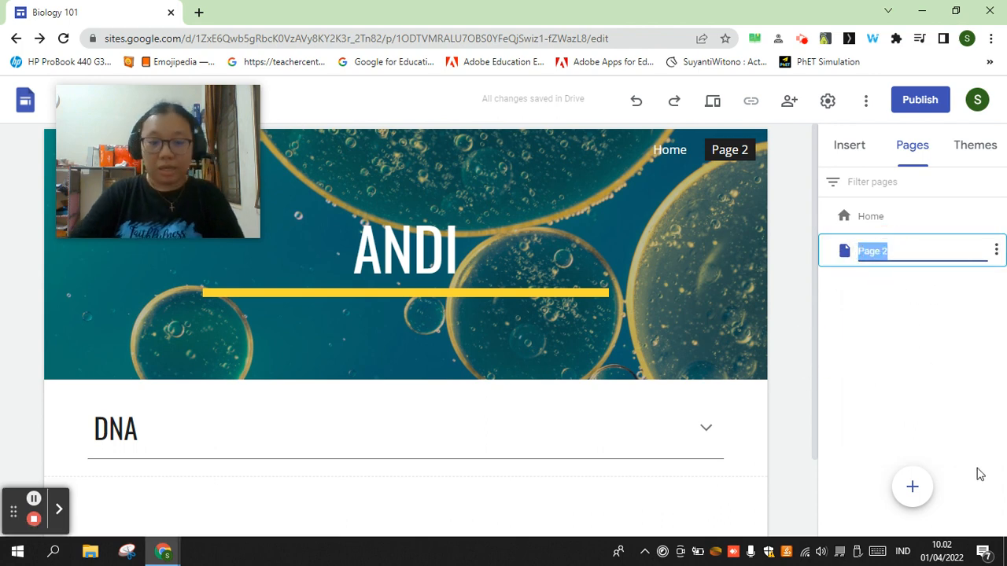
pyautogui.write('Andi')
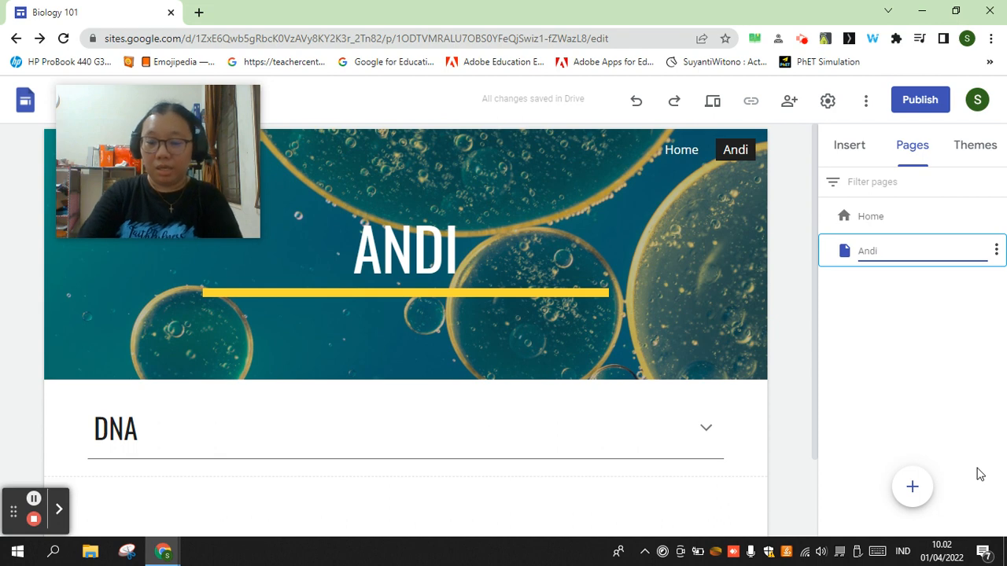
pyautogui.press('Return')
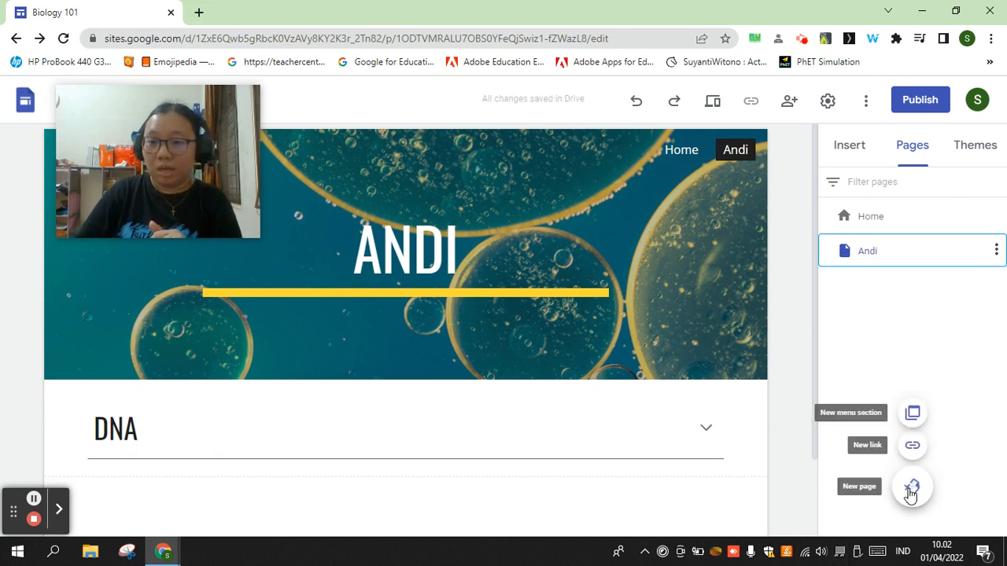
# Step: Add a new top-level page named with a second person's first name
pyautogui.click(910, 492)
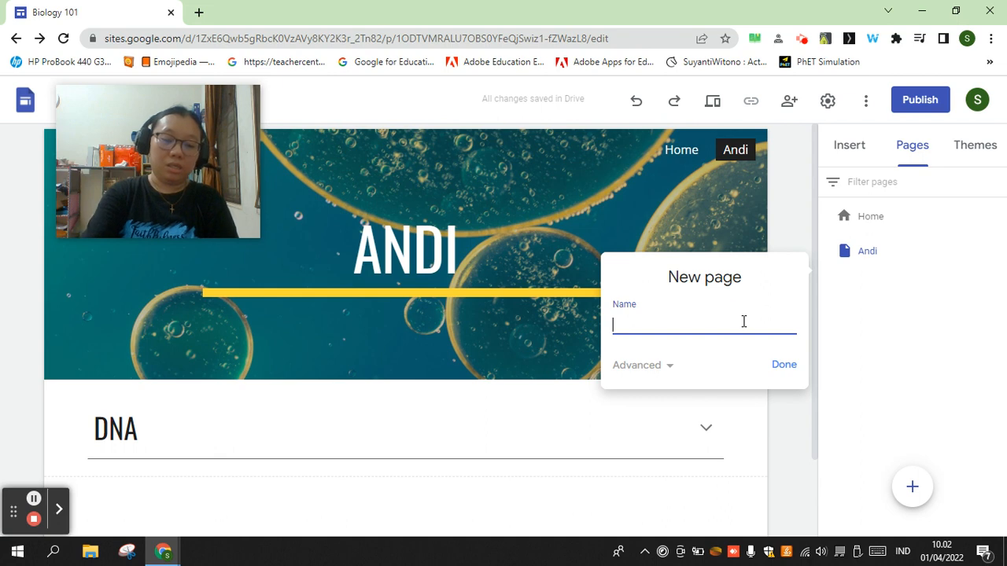
pyautogui.write('Ina')
pyautogui.press('Return')
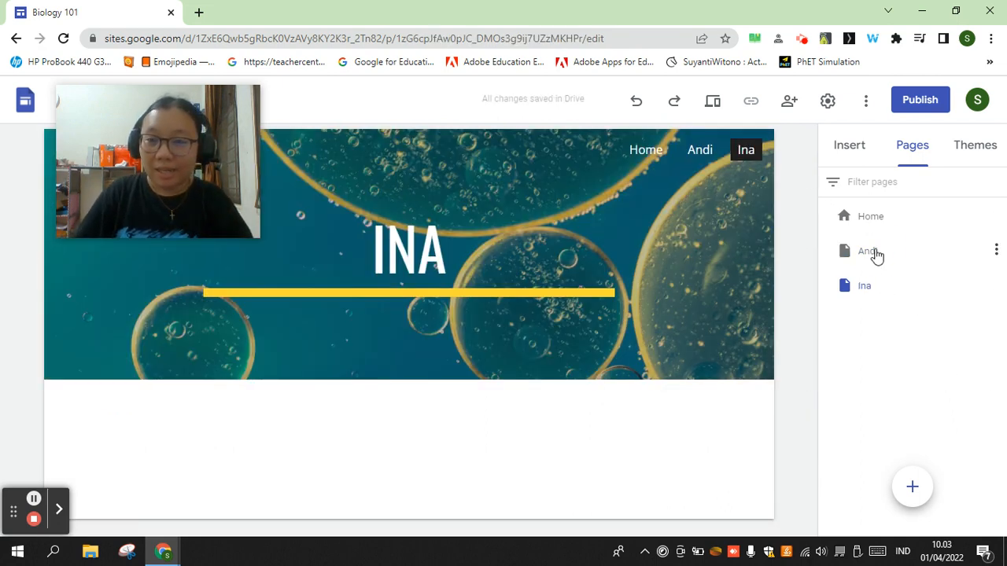
# Step: Add a subpage named "DNA" under the first person's page, directly below Home in the page list
pyautogui.click(920, 256)
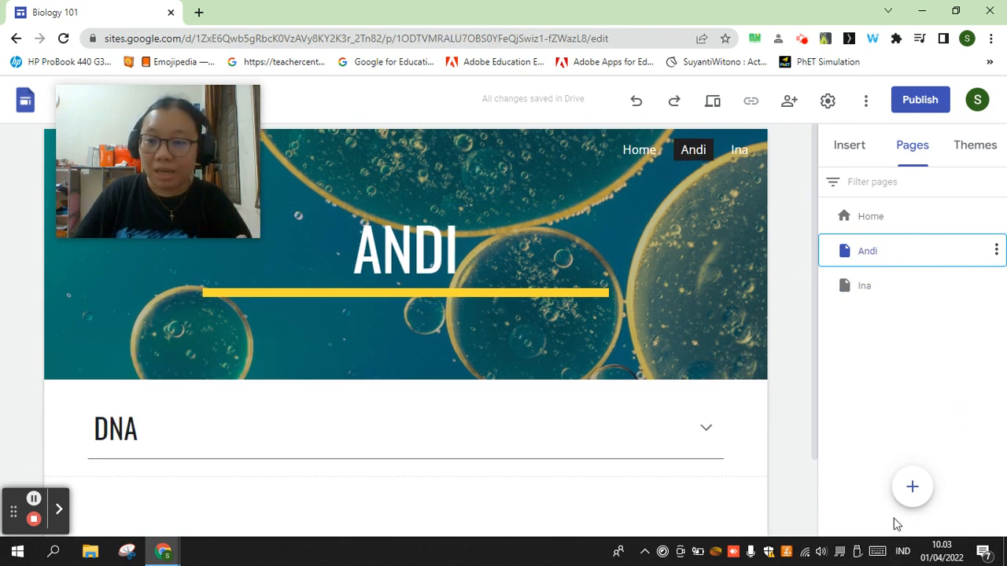
pyautogui.moveTo(910, 493)
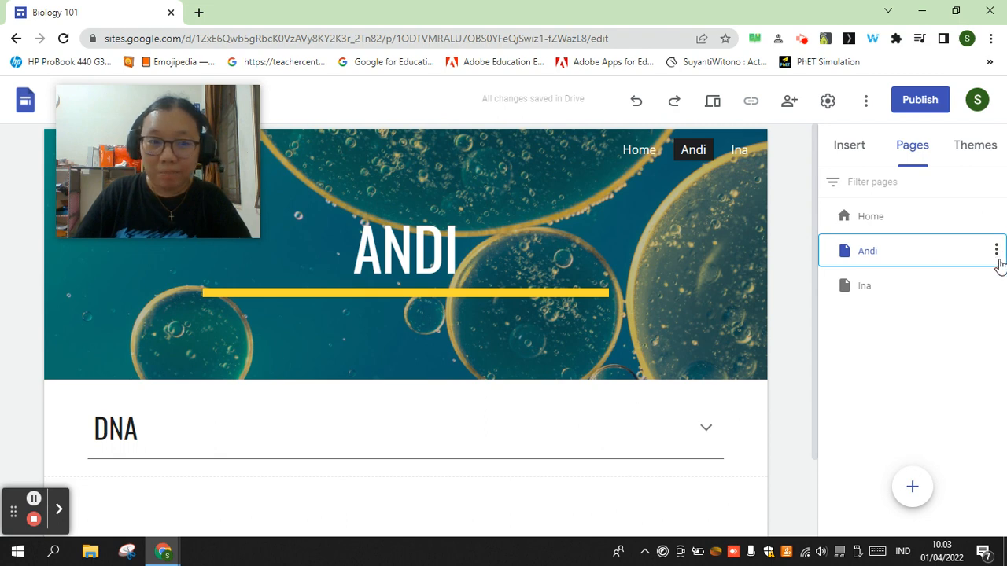
pyautogui.click(997, 254)
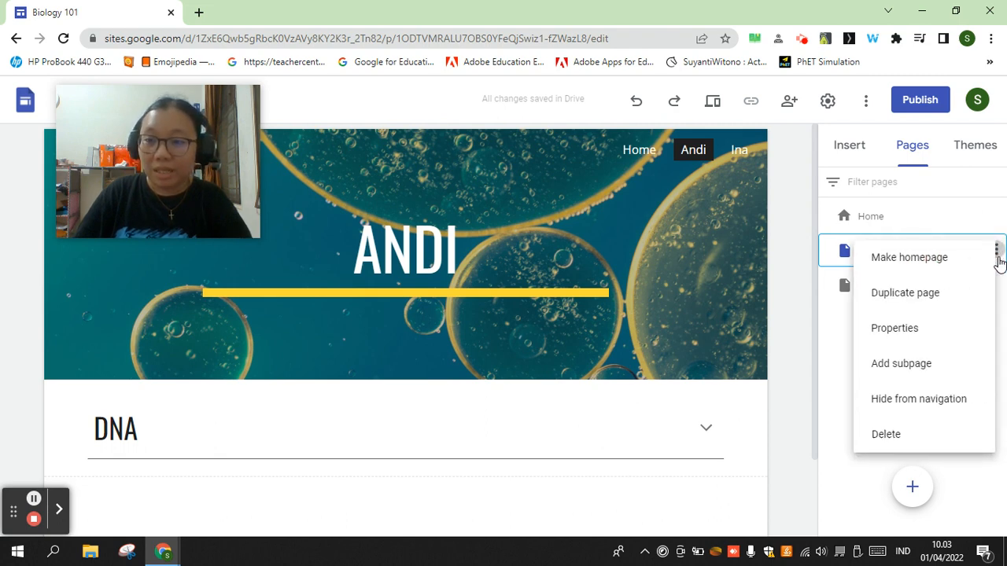
pyautogui.click(906, 369)
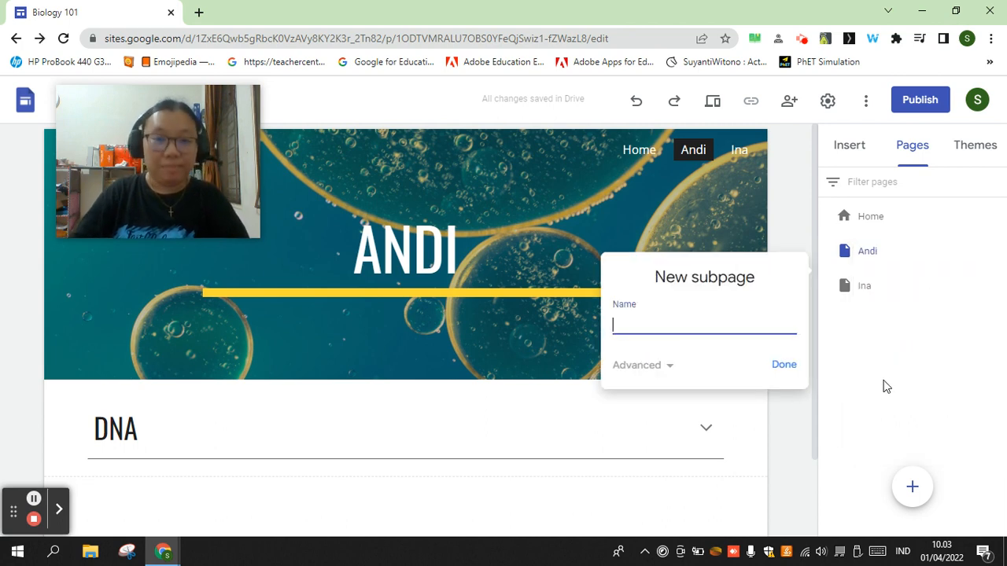
pyautogui.write('DNA')
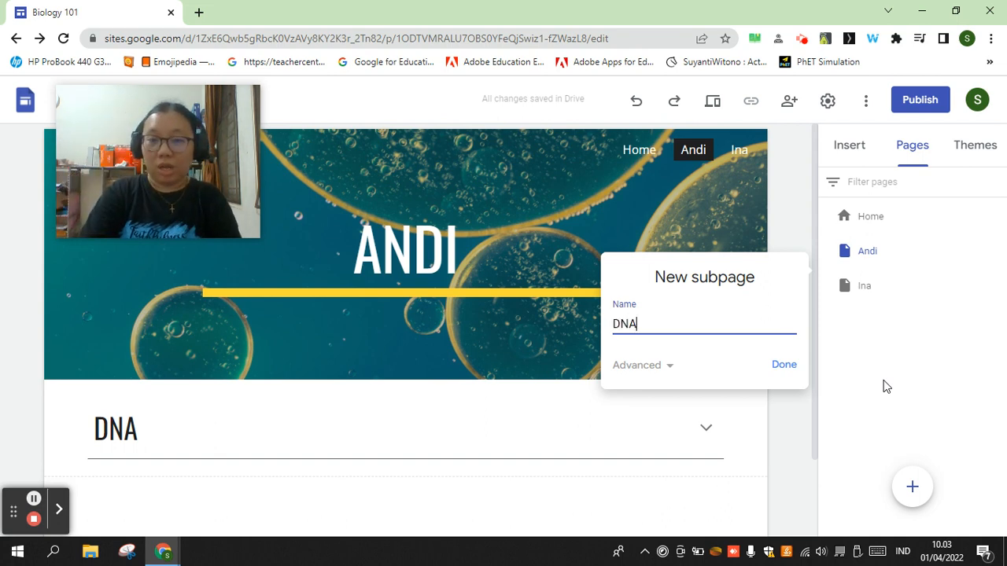
pyautogui.press('Return')
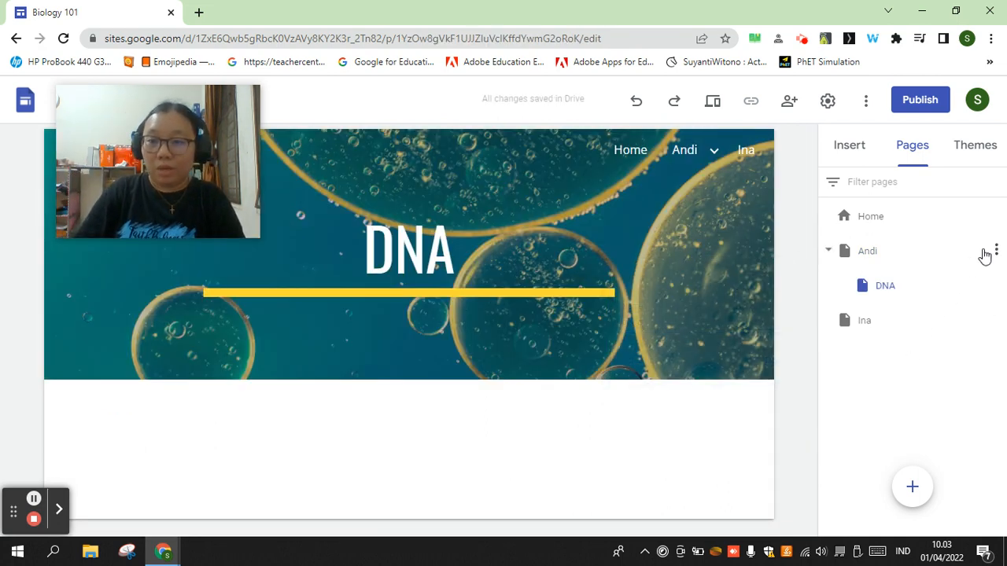
# Step: Add another subpage named "Evolusi" under the first person's page
pyautogui.click(995, 252)
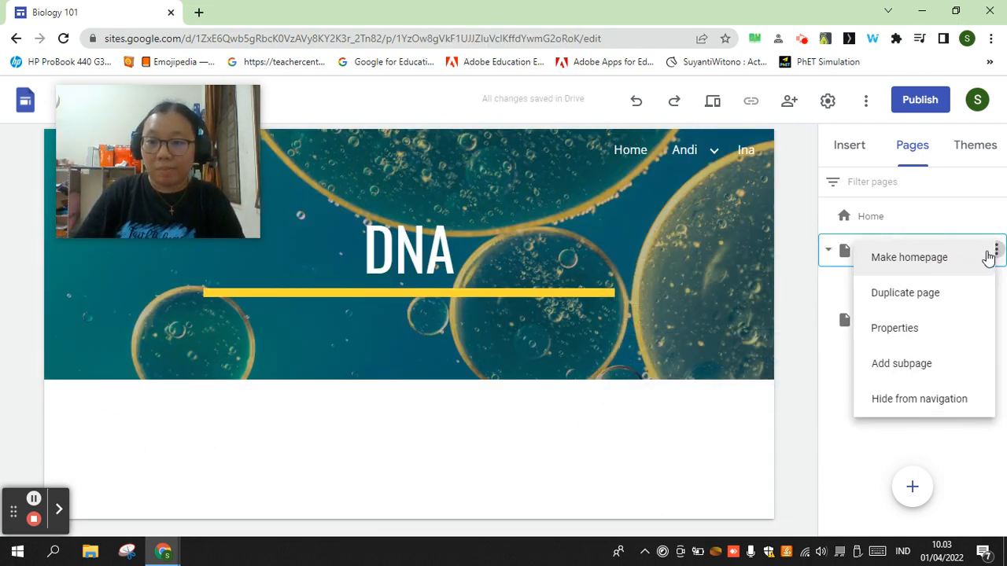
pyautogui.click(910, 368)
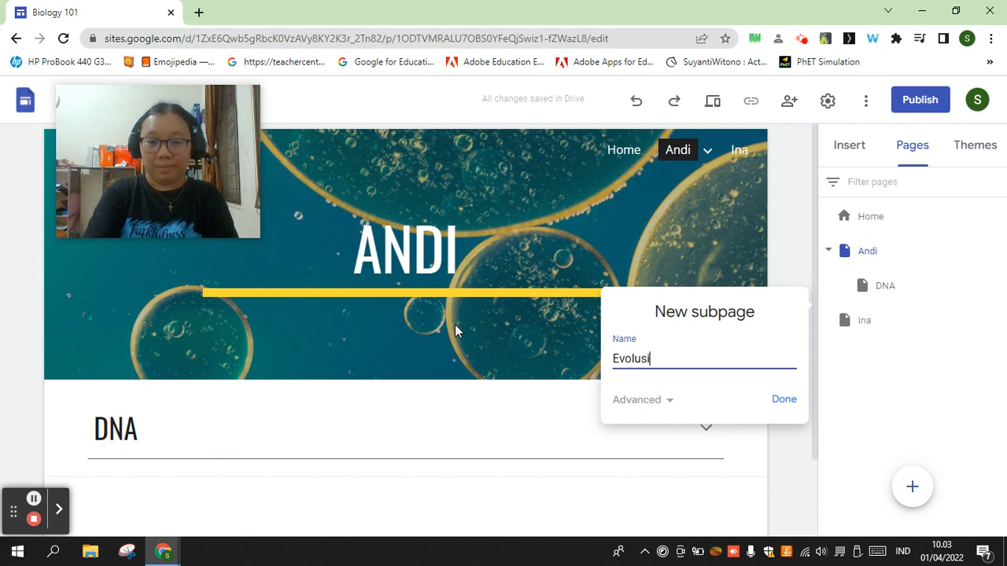
pyautogui.write('Evolusi')
pyautogui.press('Return')
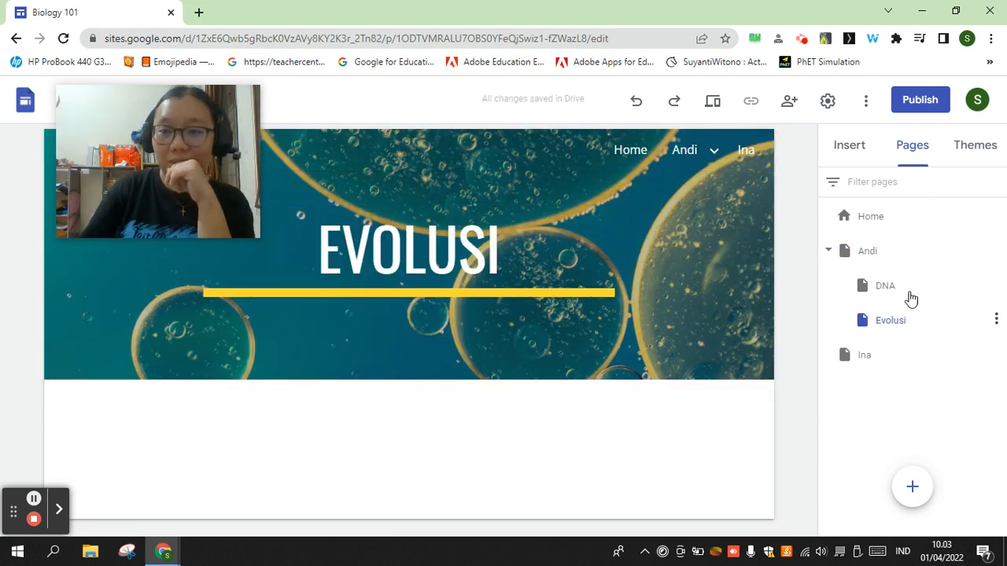
# Step: Insert a button named "DNA" on the first person's page and link it to the site's DNA subpage
pyautogui.click(869, 250)
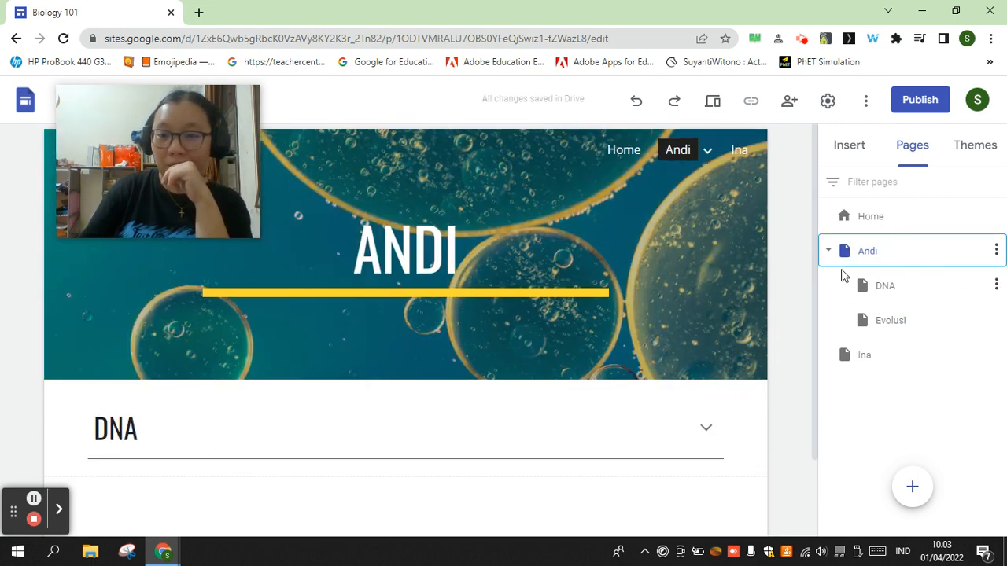
pyautogui.scroll(-1, 339, 443)
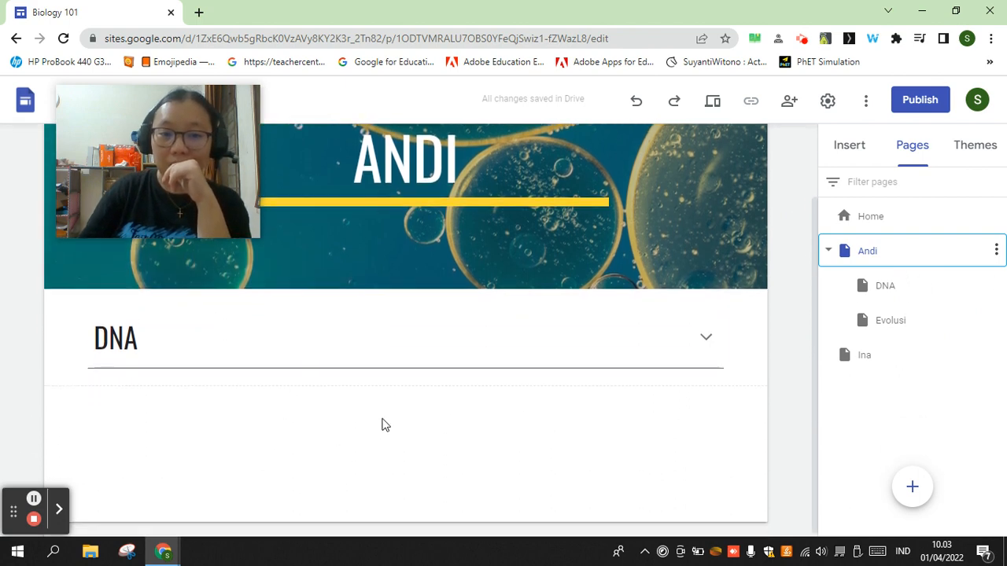
pyautogui.click(853, 148)
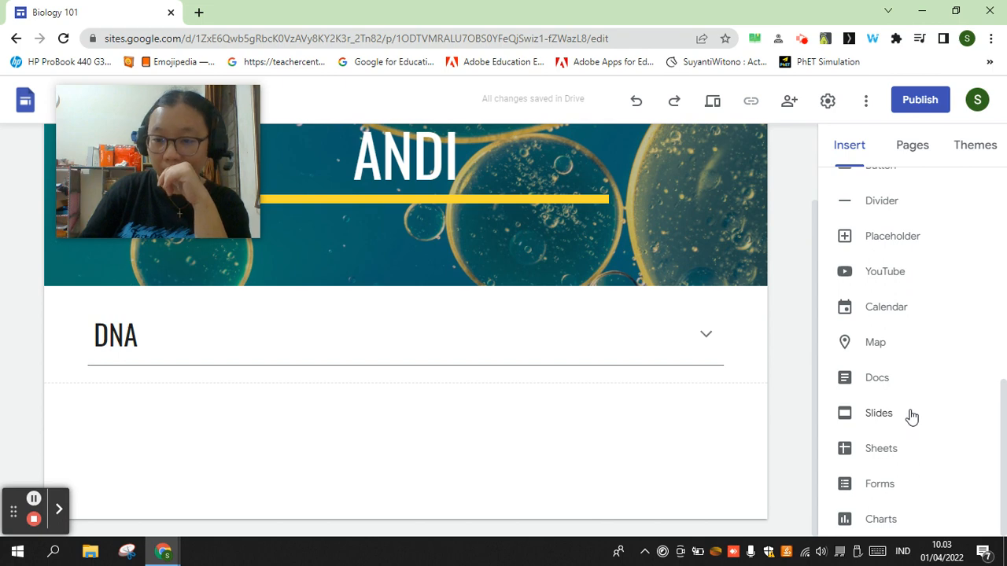
pyautogui.scroll(1, 891, 209)
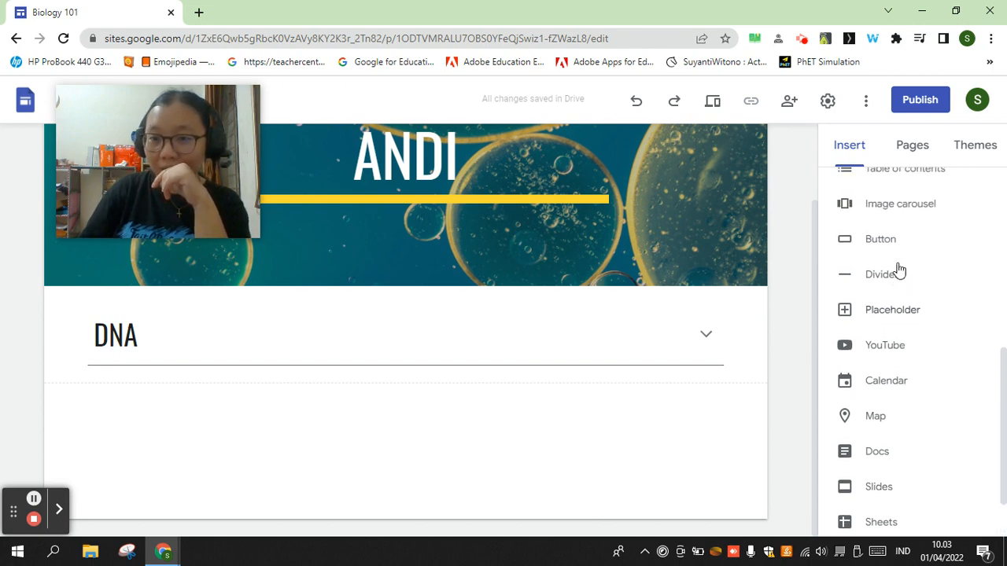
pyautogui.click(897, 240)
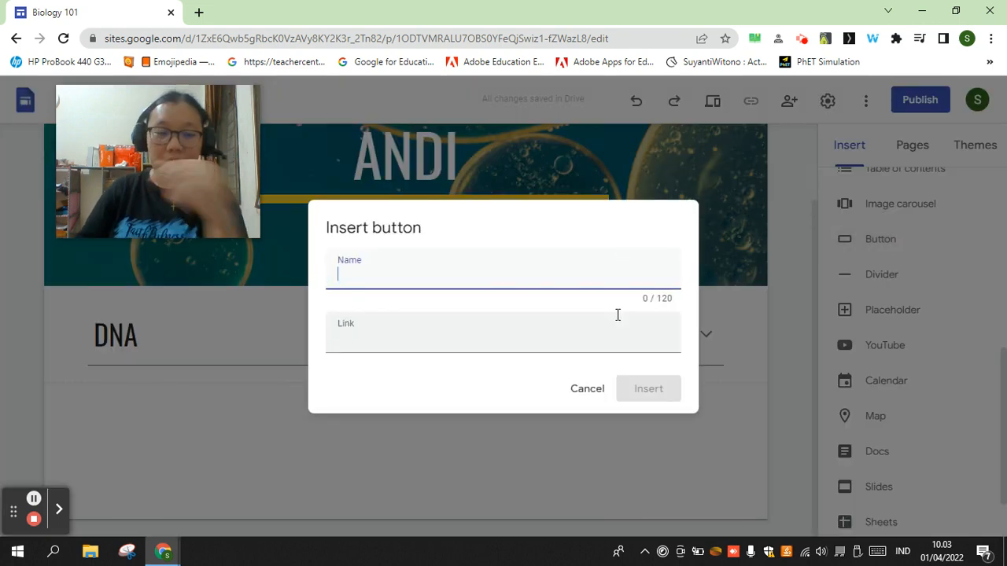
pyautogui.write('DNA')
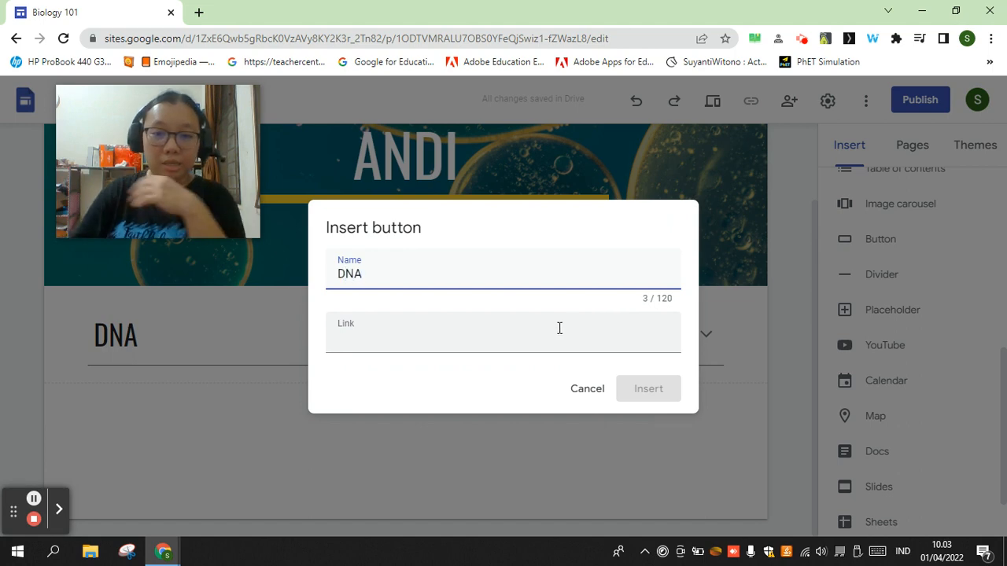
pyautogui.click(486, 335)
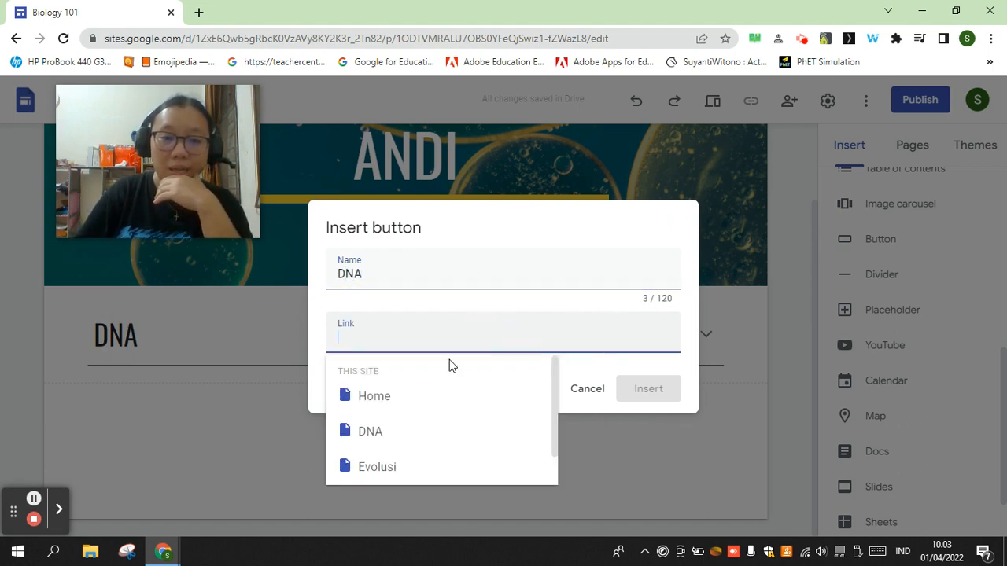
pyautogui.click(362, 434)
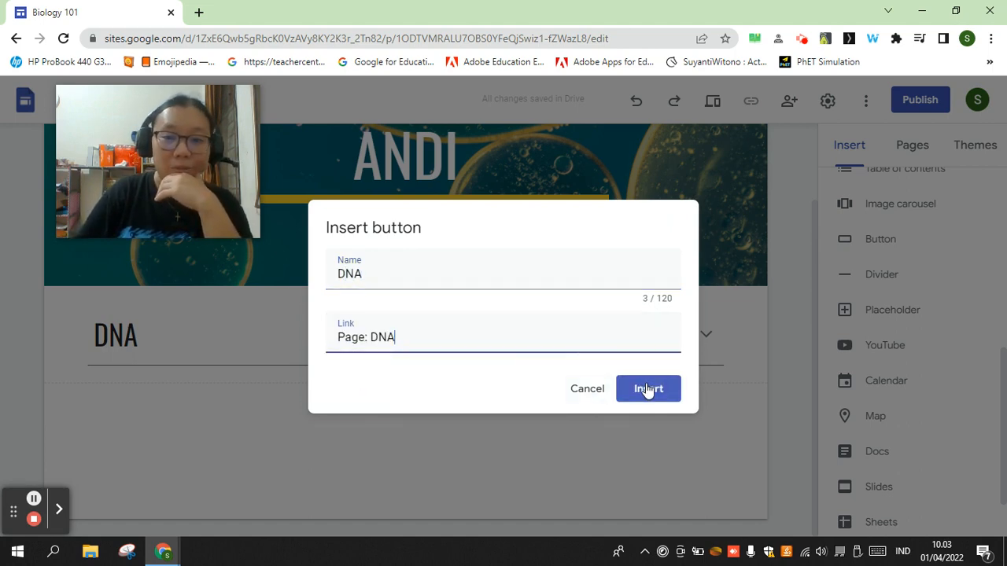
pyautogui.click(646, 390)
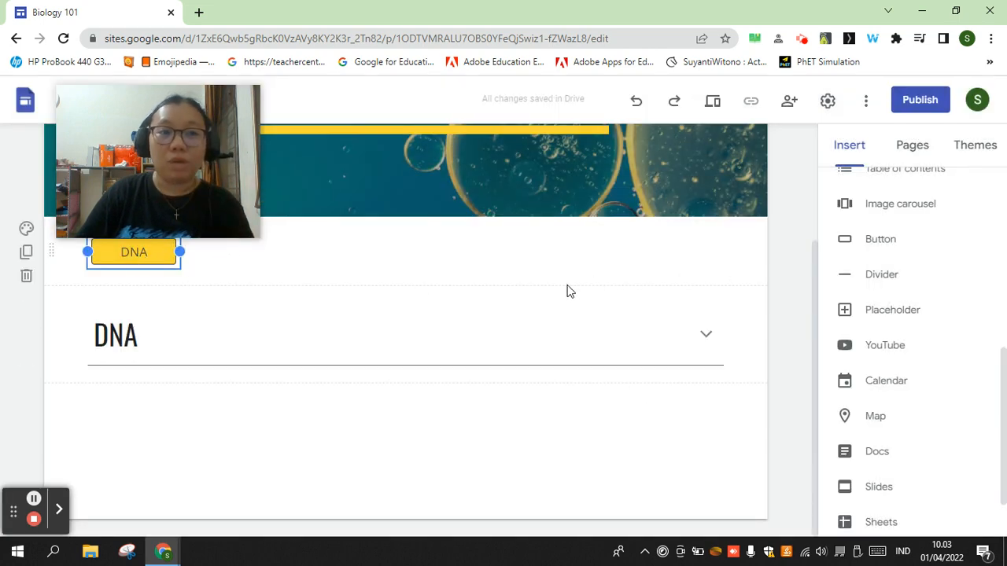
# Step: Check the DNA button's style options, keep it Filled, and widen the button to the right by about half
pyautogui.scroll(2, 267, 301)
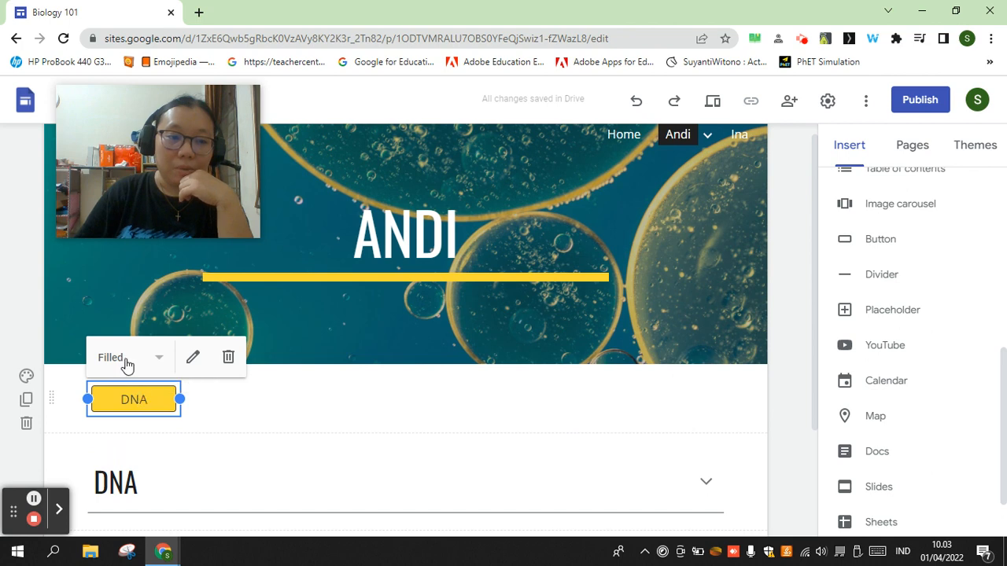
pyautogui.click(126, 361)
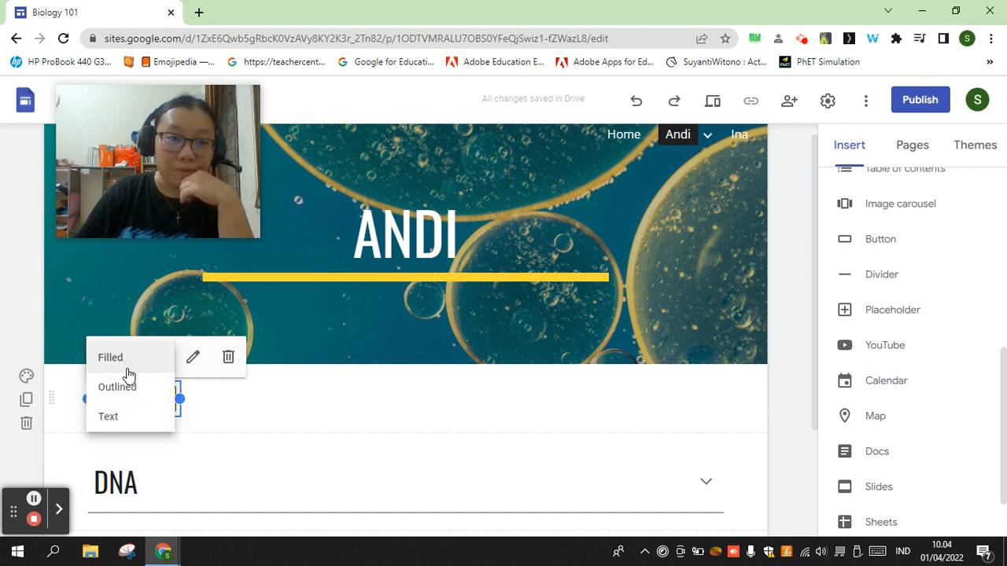
pyautogui.click(231, 402)
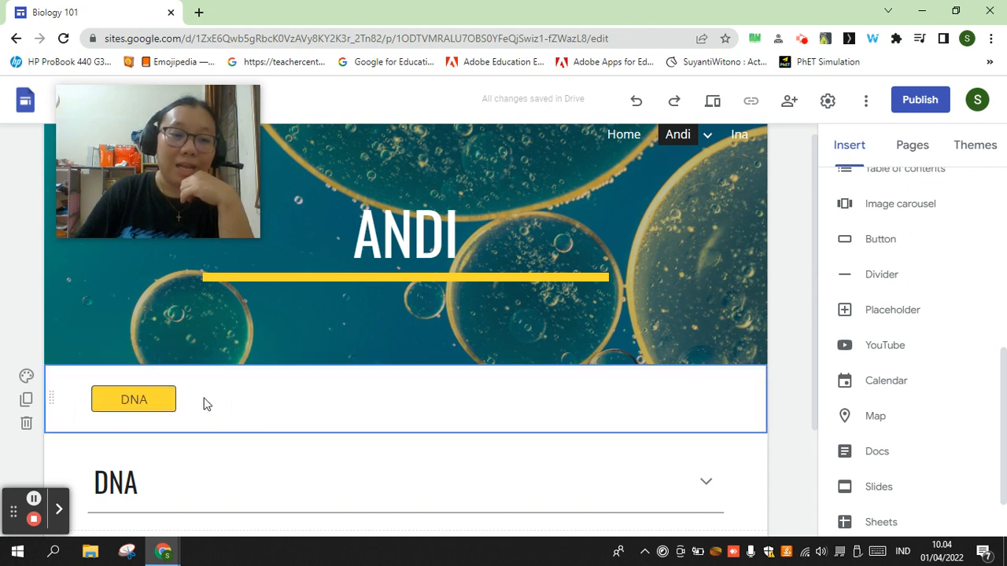
pyautogui.click(162, 395)
pyautogui.moveTo(182, 402); pyautogui.dragTo(233, 402)
pyautogui.click(280, 406)
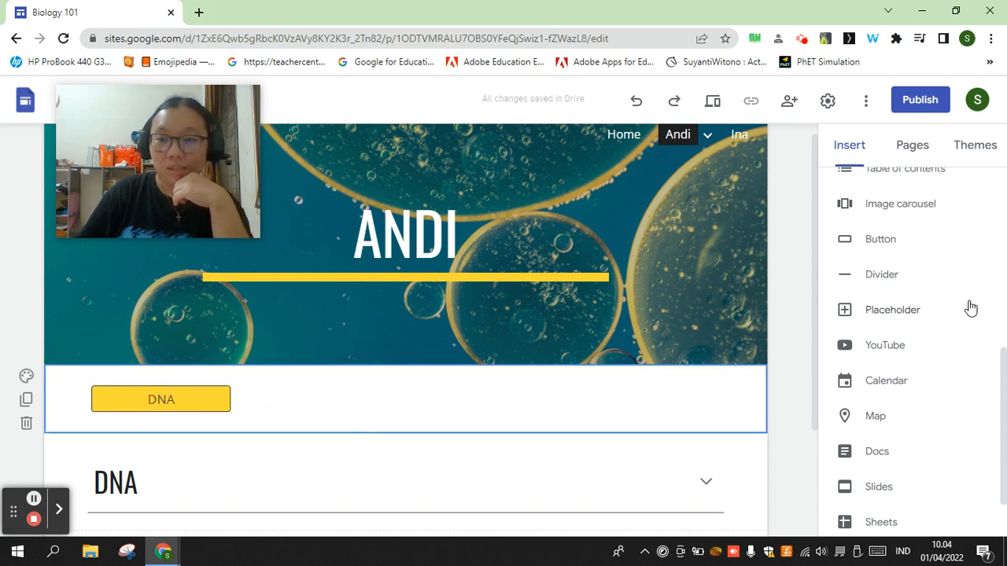
# Step: Insert a second button named "Evolusi" on the first person's page and link it to the Evolusi subpage
pyautogui.click(883, 239)
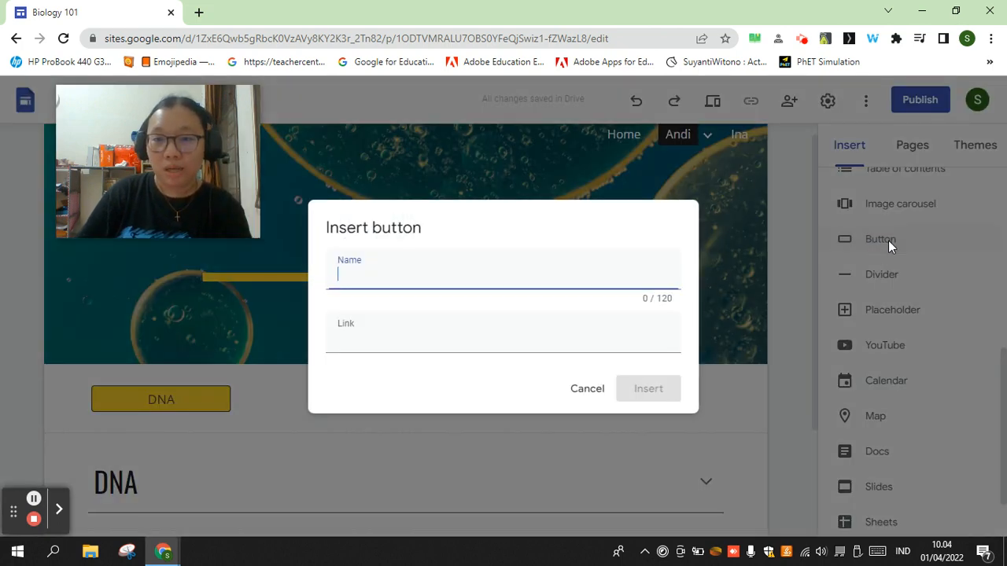
pyautogui.write('Evlu')
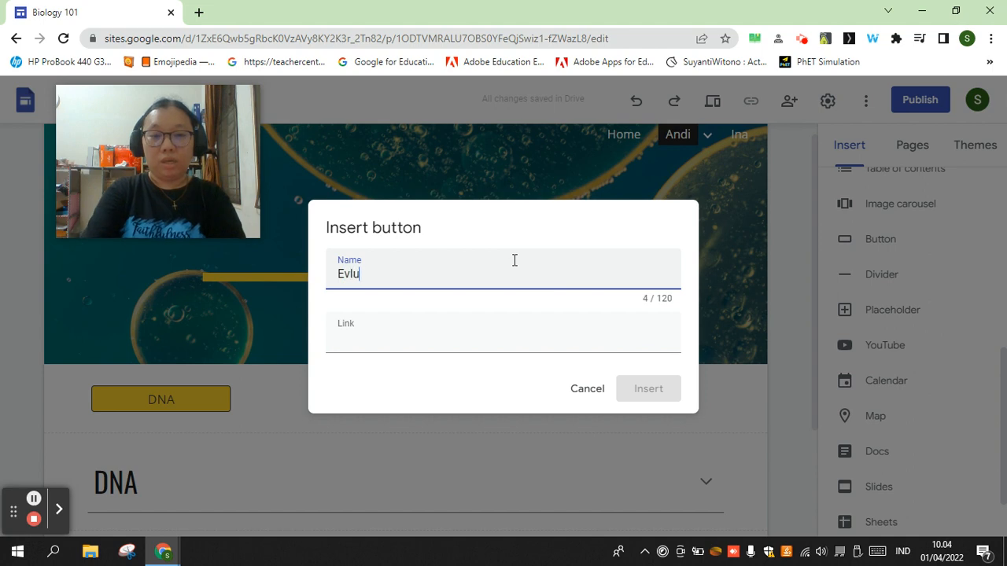
pyautogui.press('BackSpace')
pyautogui.write('olusi')
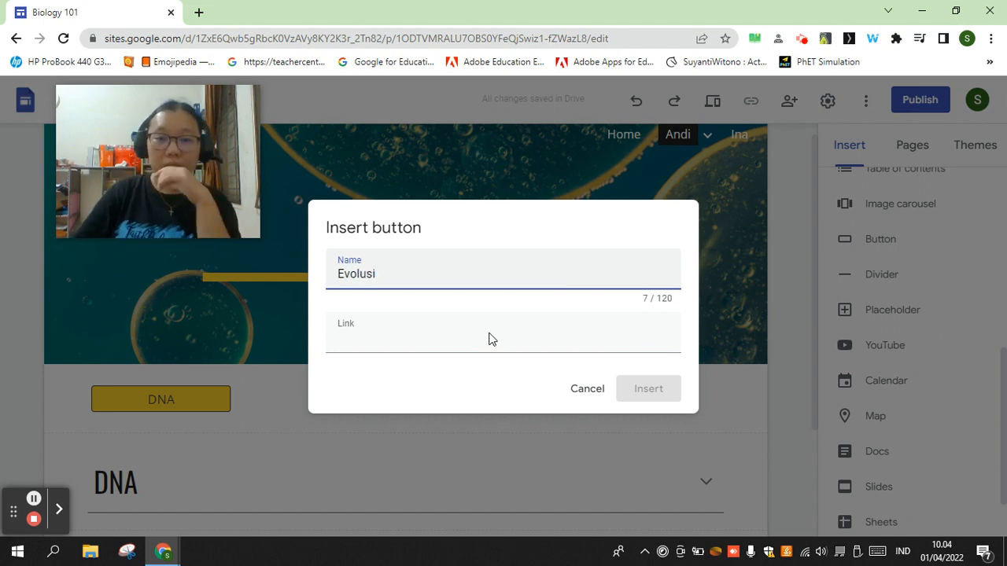
pyautogui.click(369, 333)
pyautogui.click(382, 468)
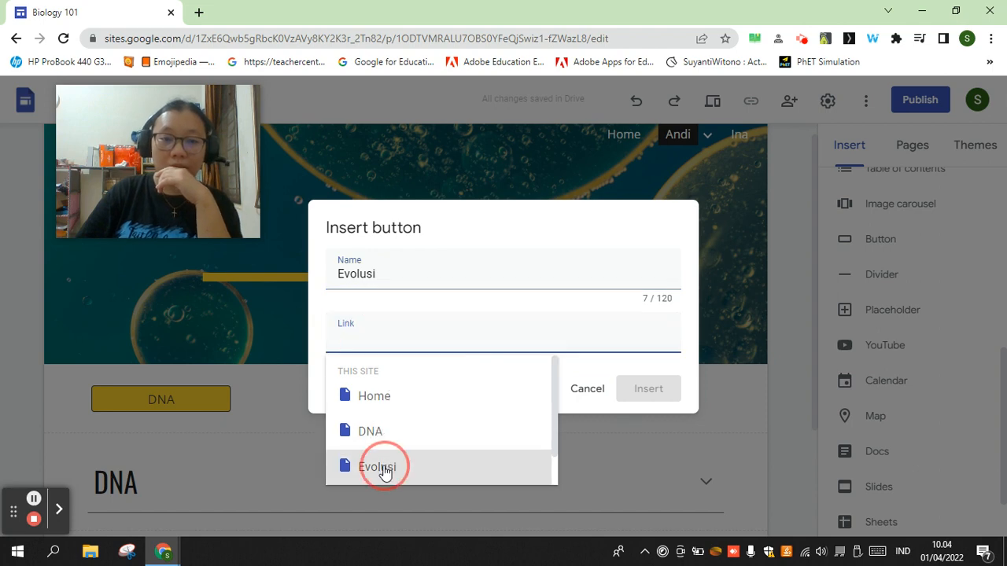
pyautogui.click(663, 389)
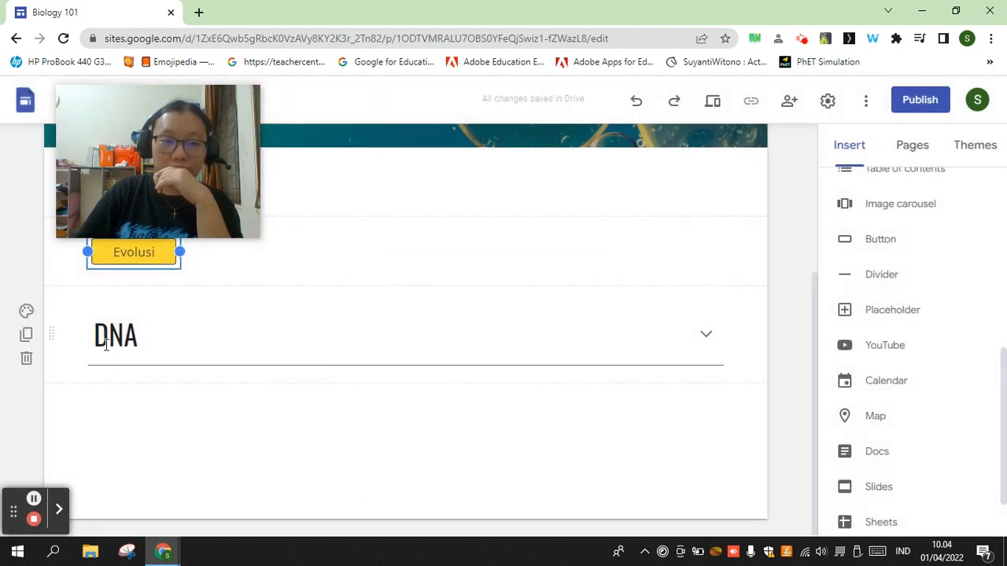
pyautogui.scroll(2, 170, 353)
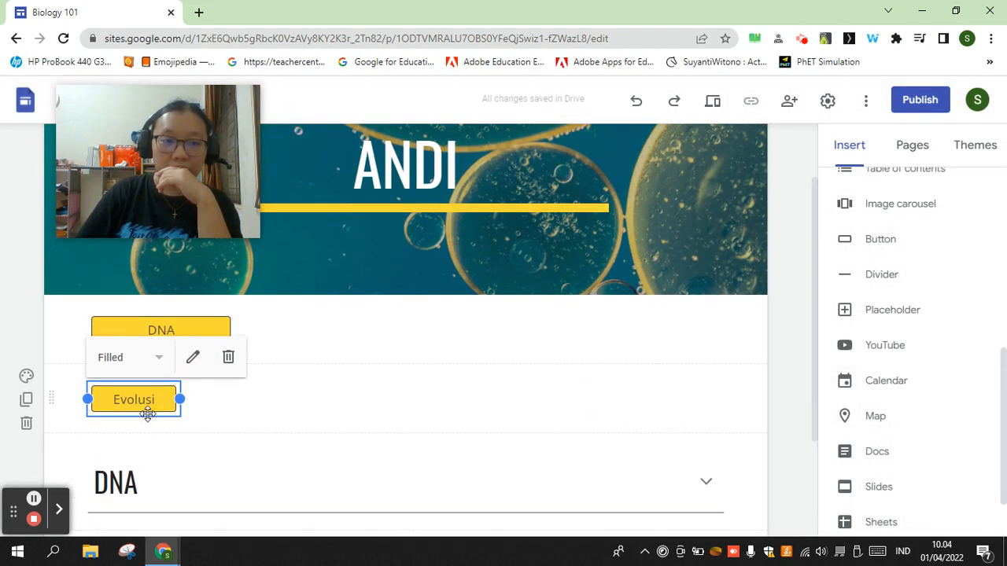
# Step: Move the Evolusi button into the same row beside the DNA button and widen it to match the DNA button
pyautogui.moveTo(148, 415); pyautogui.dragTo(366, 341)
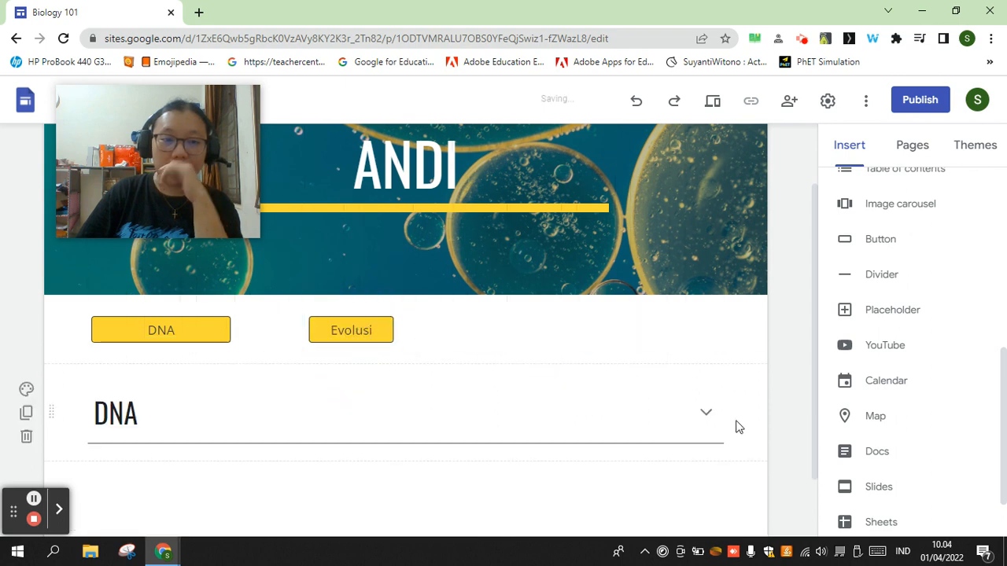
pyautogui.click(350, 332)
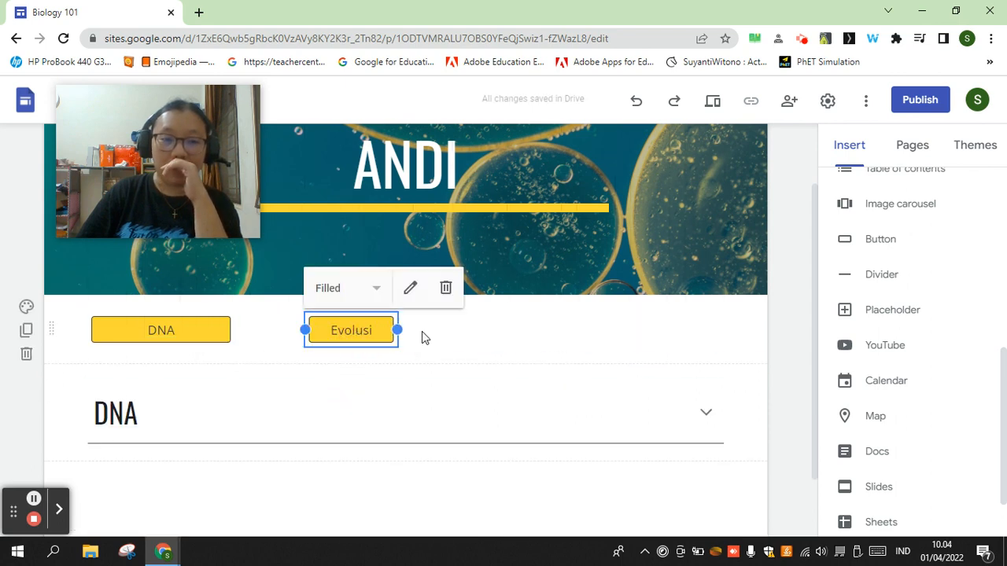
pyautogui.moveTo(399, 331); pyautogui.dragTo(427, 337)
pyautogui.click(546, 333)
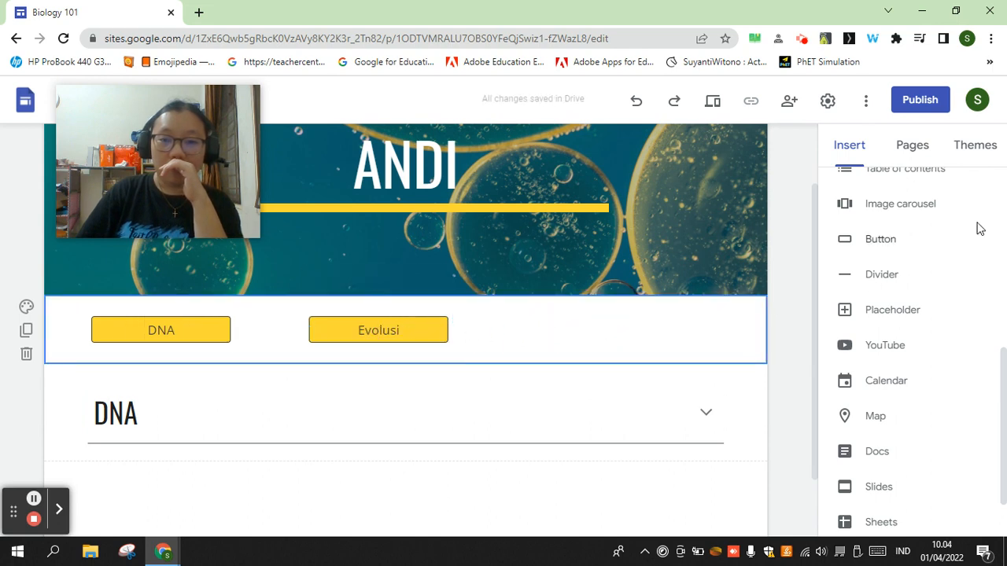
# Step: Insert a third button named "Back to Homepage" and link it to the site's Home page
pyautogui.click(884, 253)
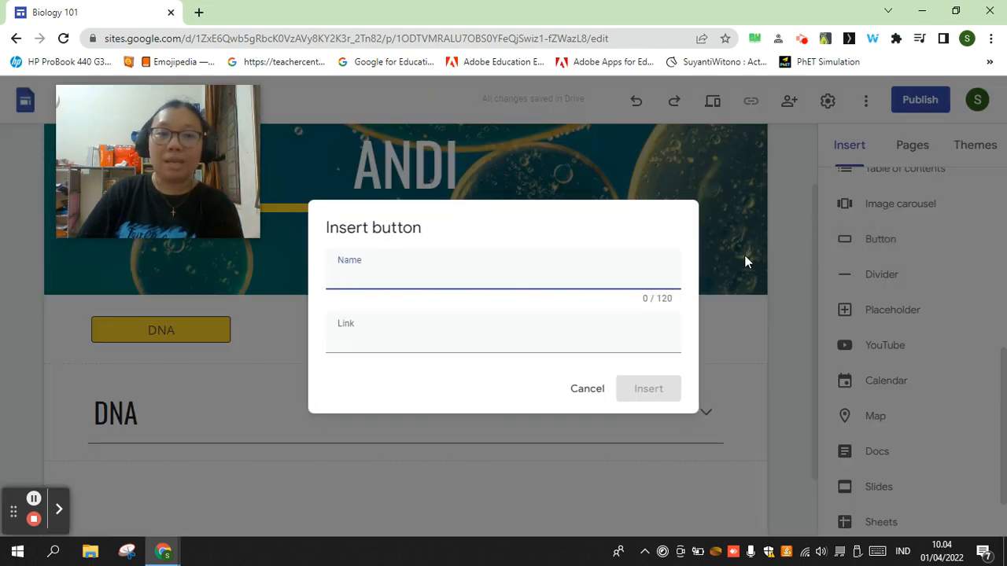
pyautogui.write('Bac')
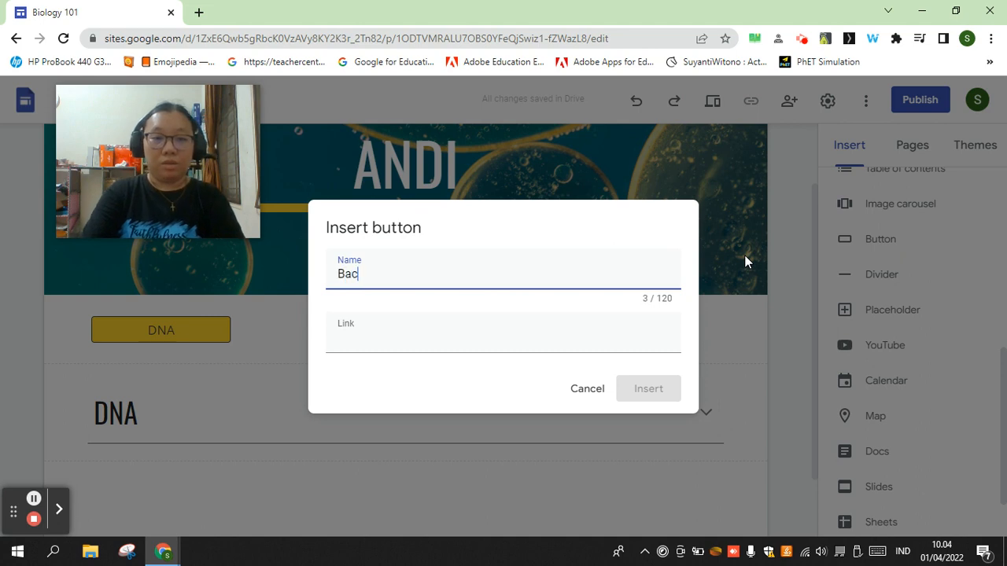
pyautogui.write('k to Homeag')
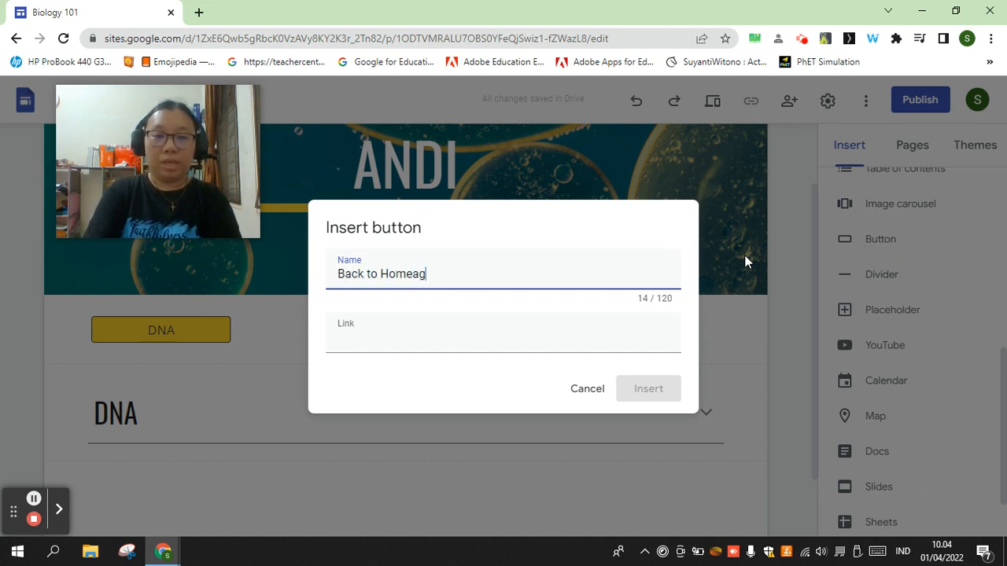
pyautogui.press('BackSpace')
pyautogui.press('BackSpace')
pyautogui.press('BackSpace')
pyautogui.write('epage')
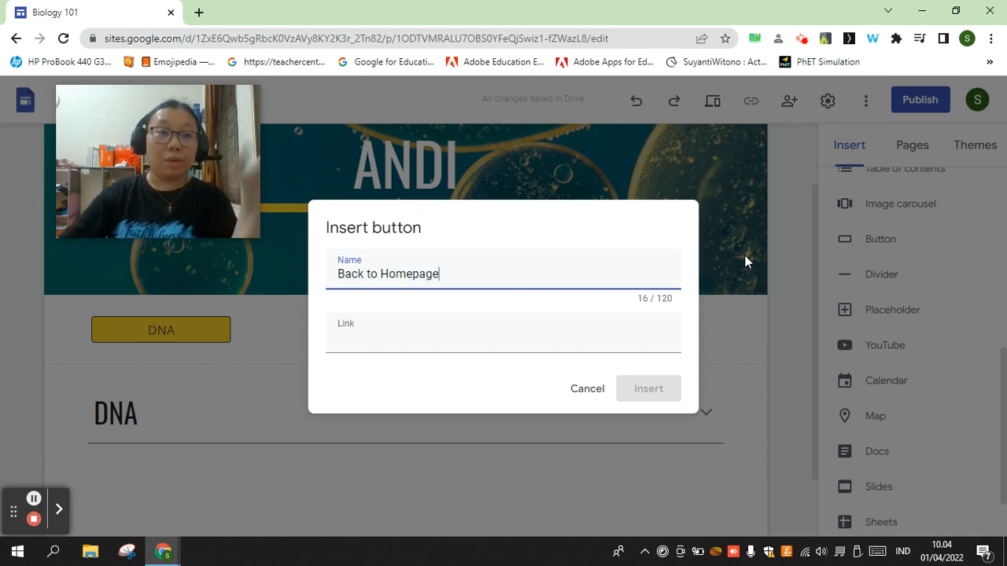
pyautogui.click(460, 365)
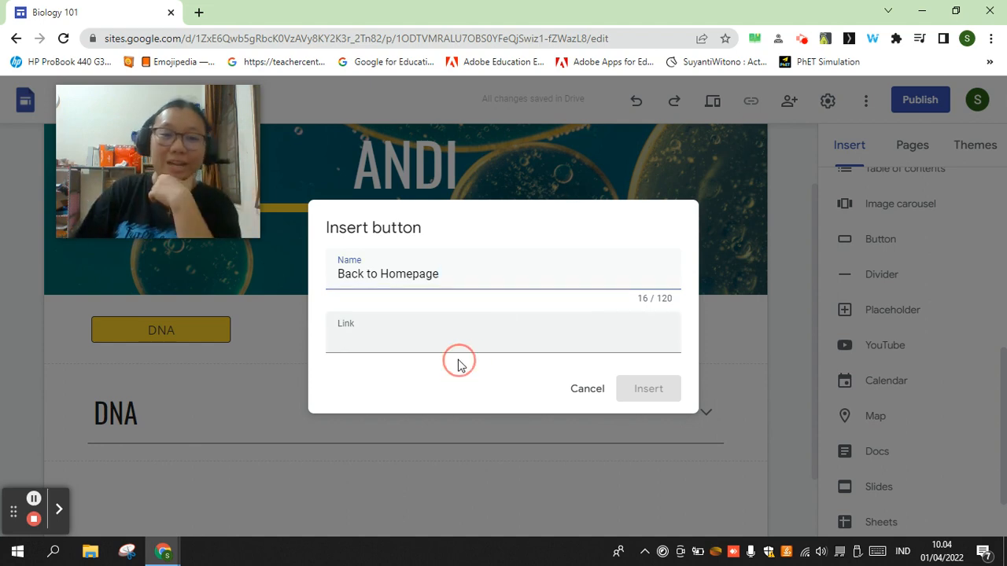
pyautogui.click(457, 351)
pyautogui.click(386, 399)
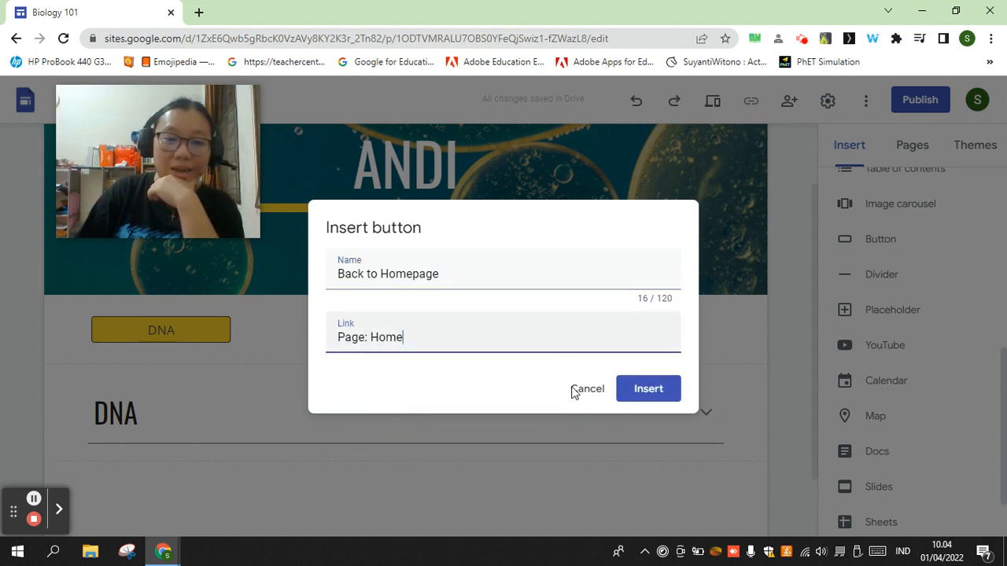
pyautogui.click(659, 390)
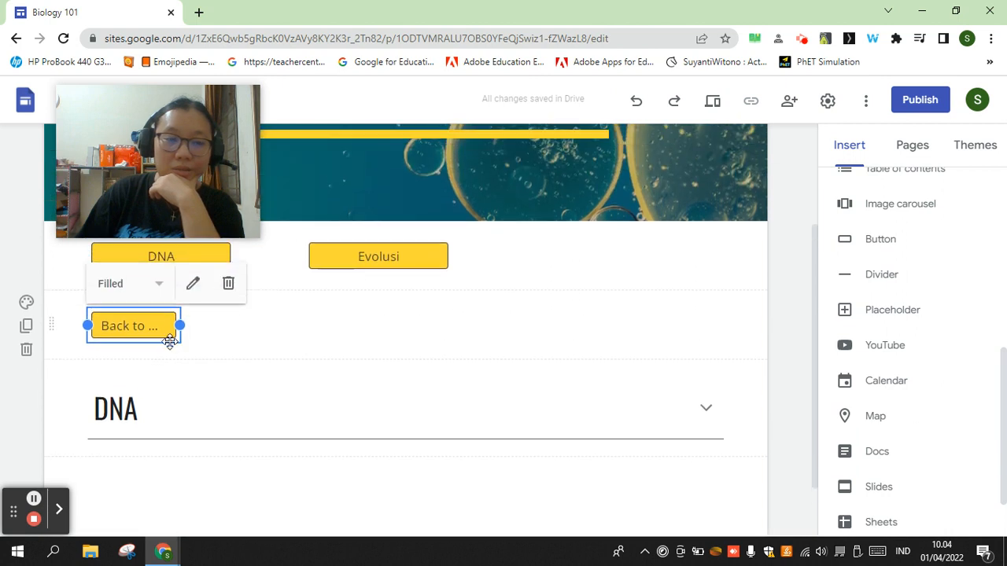
# Step: Move the Back to Homepage button into the row beside Evolusi and widen it to fit its full label
pyautogui.moveTo(148, 328); pyautogui.dragTo(593, 268)
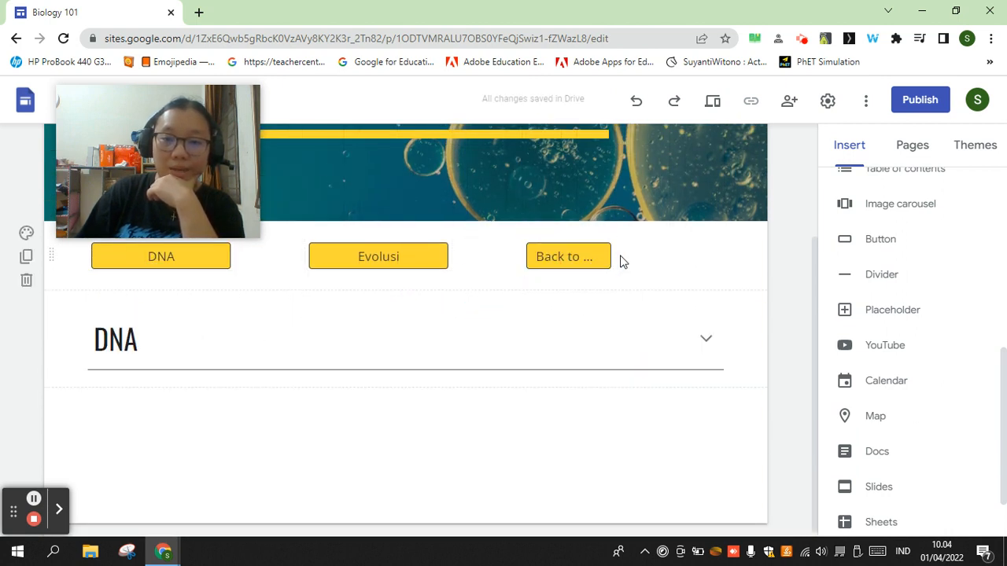
pyautogui.click(592, 254)
pyautogui.click(618, 255)
pyautogui.moveTo(616, 255); pyautogui.dragTo(681, 255)
pyautogui.click(725, 254)
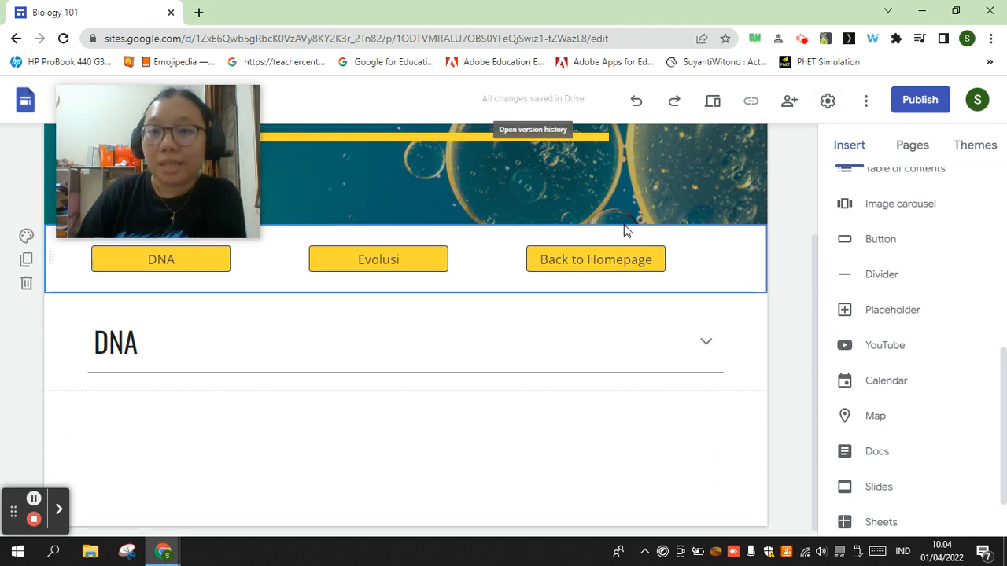
# Step: Share the site with a contact outside the organization as Editor, with notification on, and approve the external sharing
pyautogui.scroll(2, 625, 228)
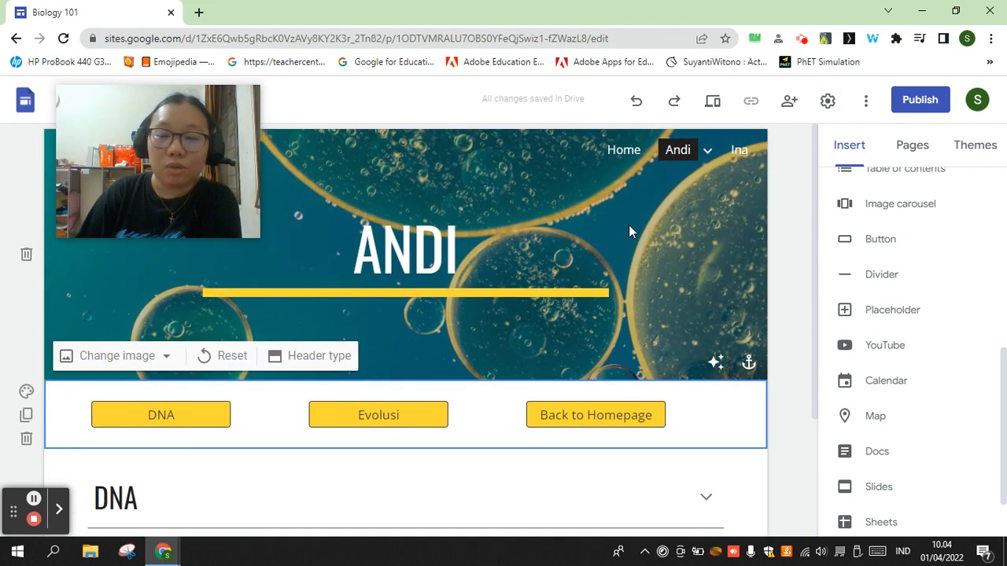
pyautogui.click(791, 103)
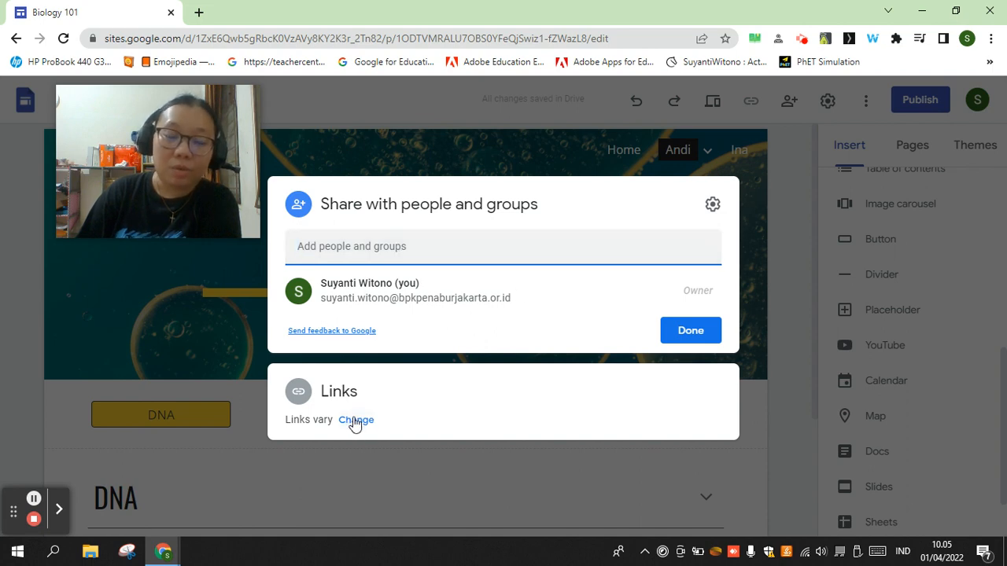
pyautogui.click(360, 249)
pyautogui.write('suya')
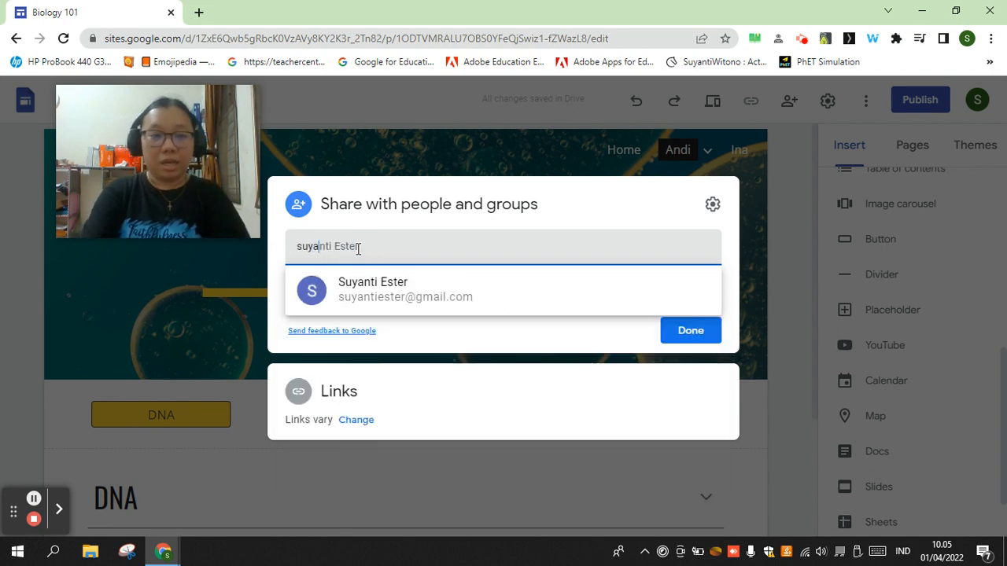
pyautogui.write('nt')
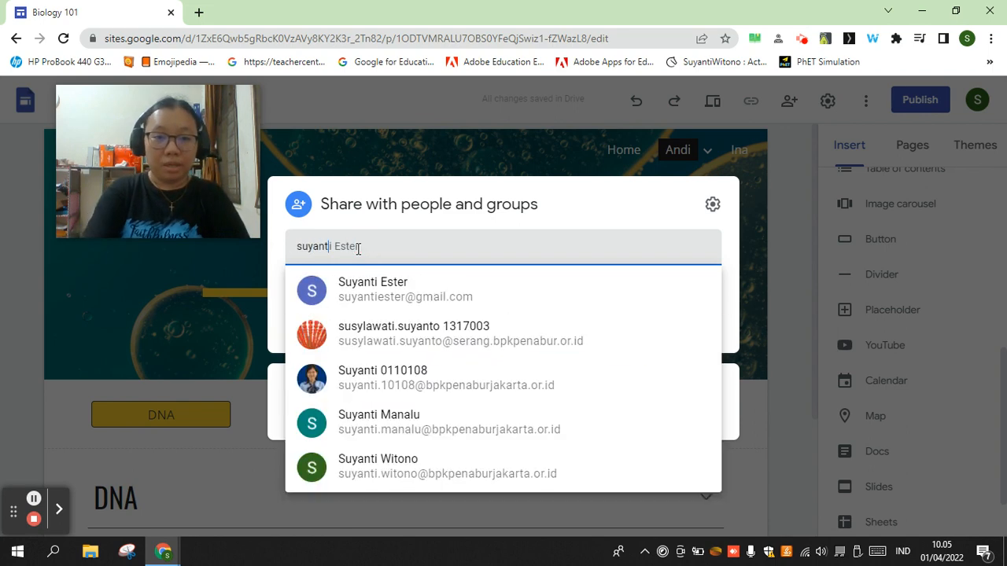
pyautogui.click(448, 299)
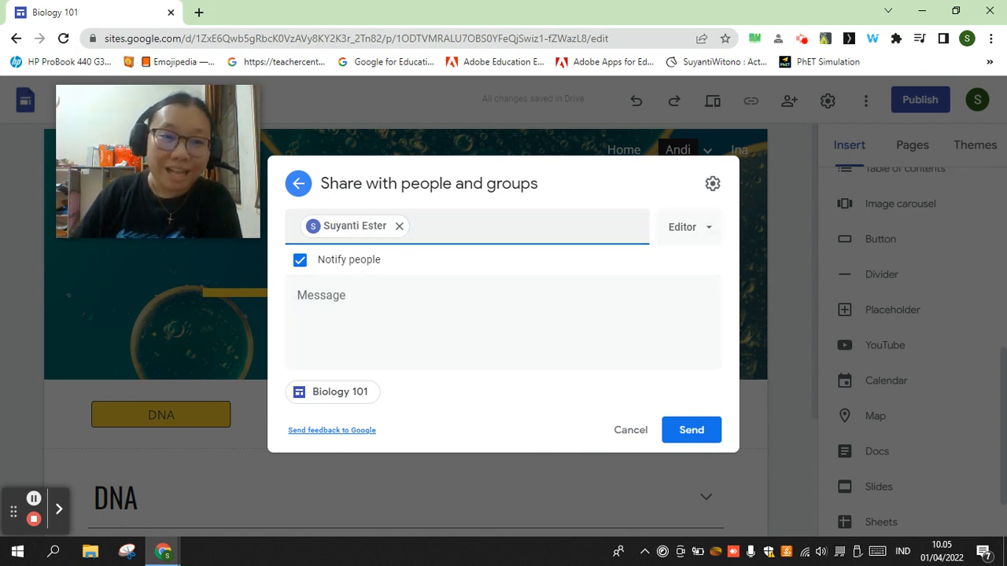
pyautogui.click(690, 431)
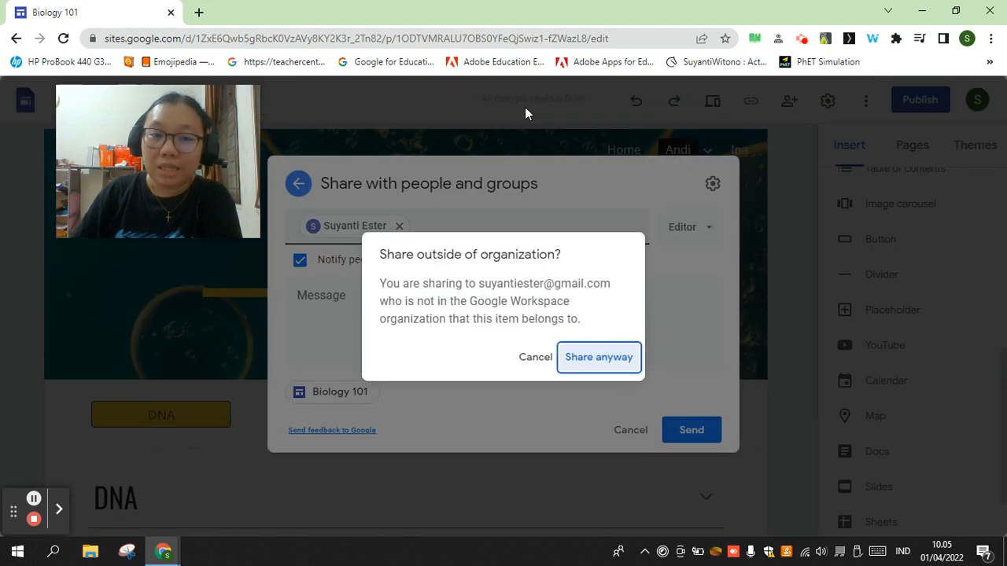
pyautogui.click(613, 358)
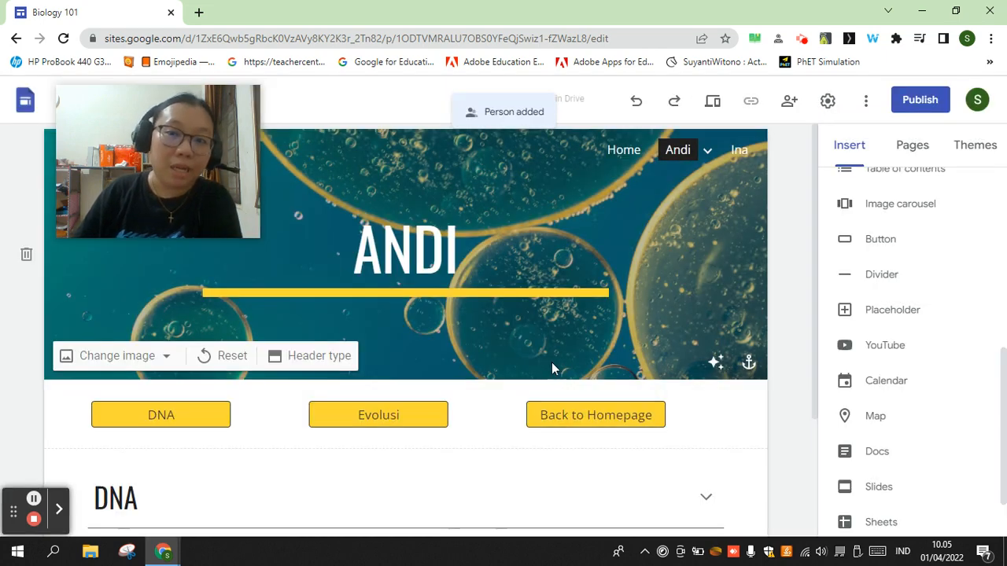
# Step: Reopen the site's sharing settings and set the published site's link access to Restricted
pyautogui.click(789, 101)
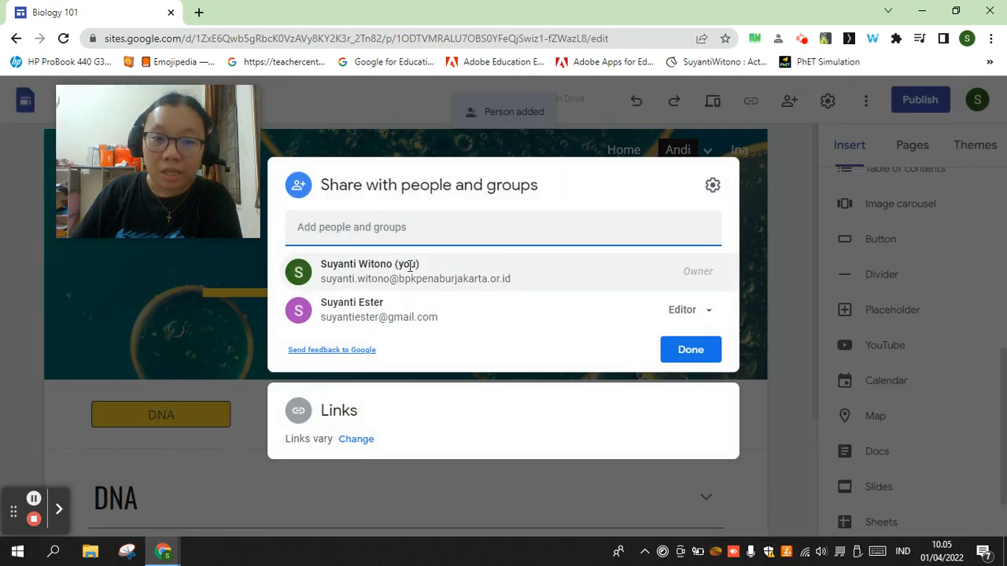
pyautogui.click(353, 440)
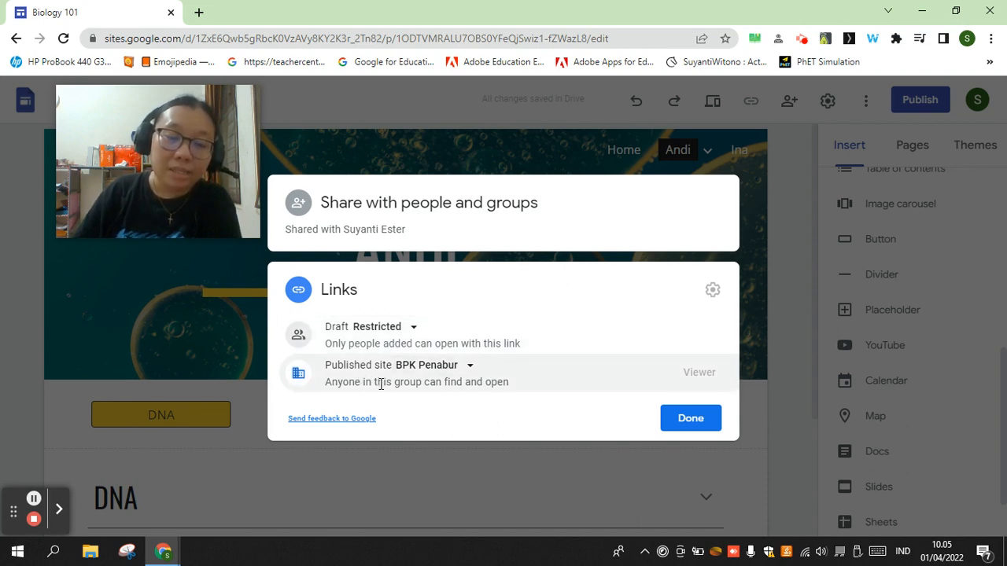
pyautogui.click(438, 376)
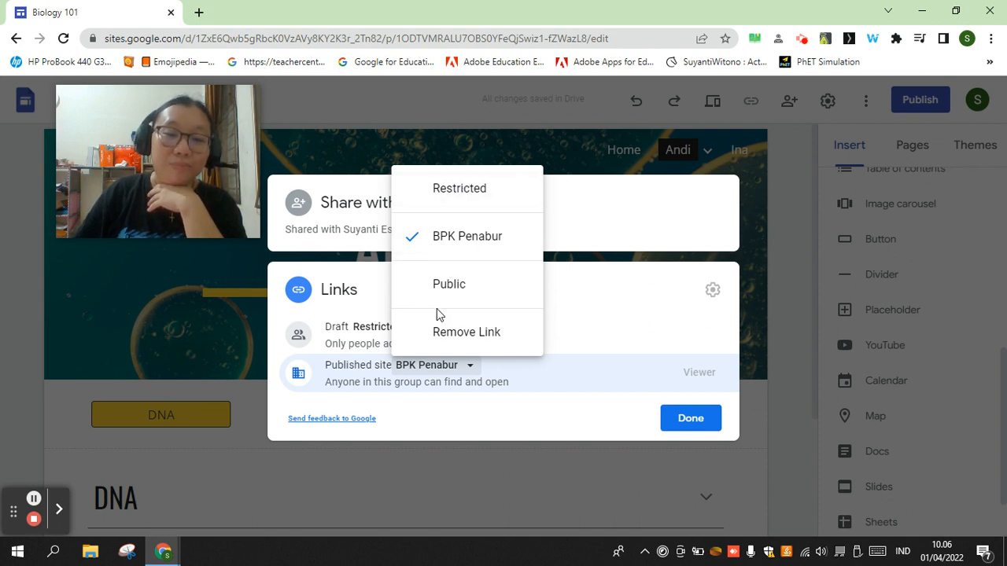
pyautogui.click(464, 193)
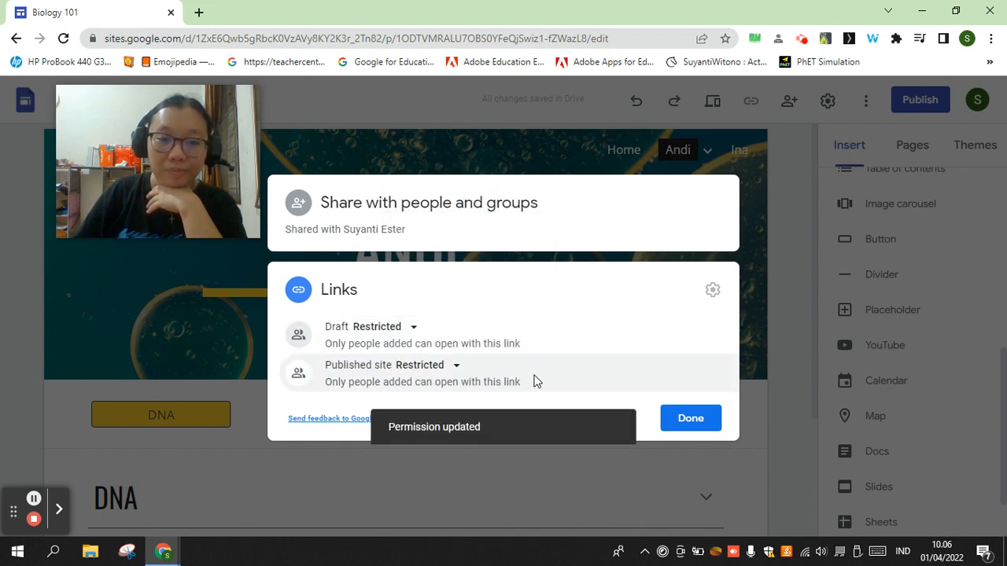
# Step: Review the people with access, set the published site's link access to Public, and finish the sharing settings
pyautogui.click(493, 235)
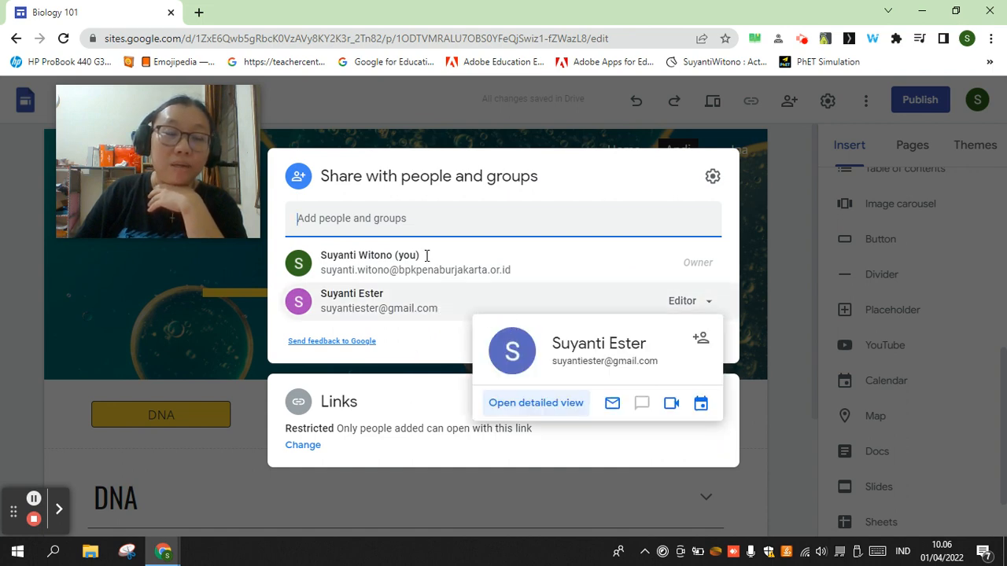
pyautogui.click(297, 445)
pyautogui.click(421, 367)
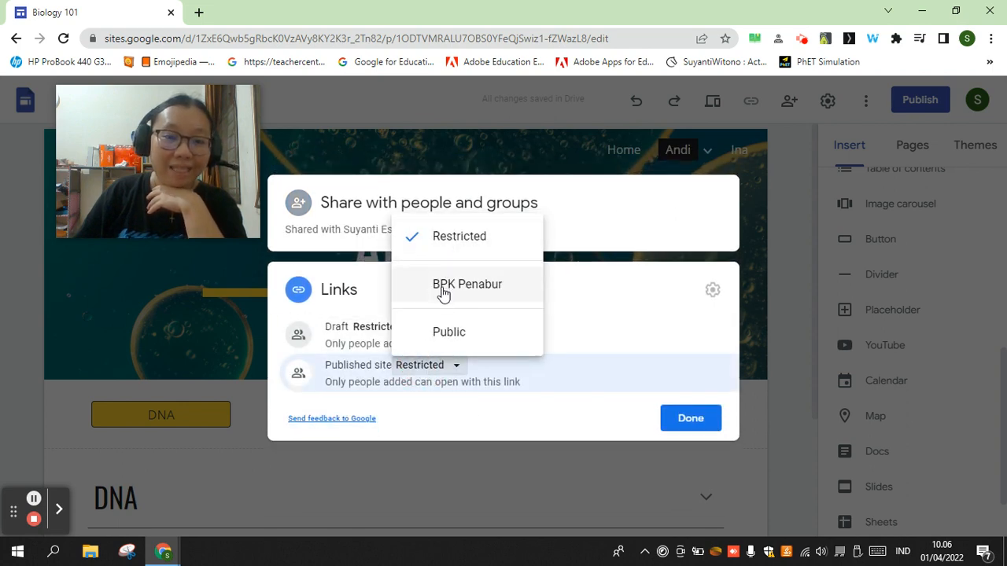
pyautogui.click(441, 331)
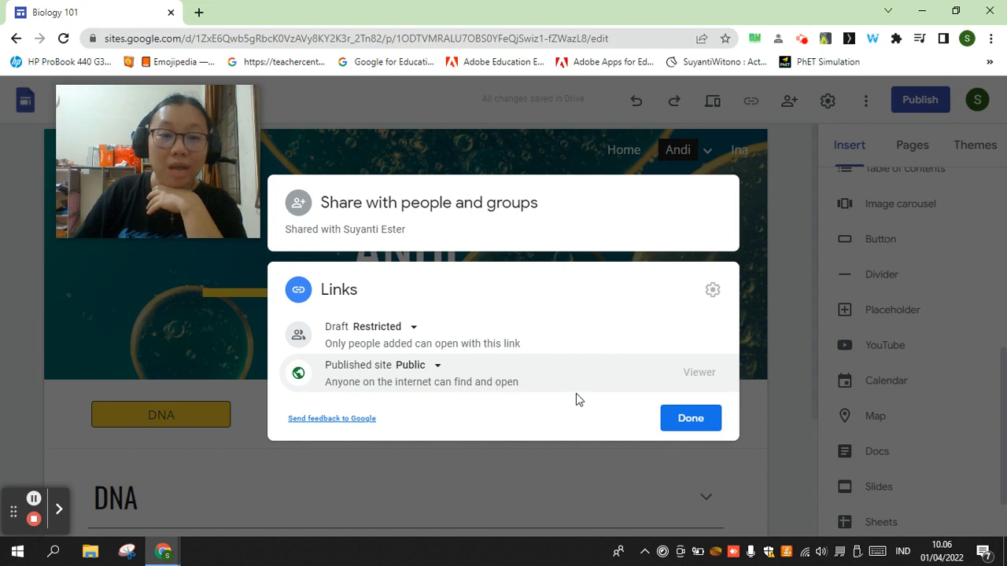
pyautogui.click(693, 419)
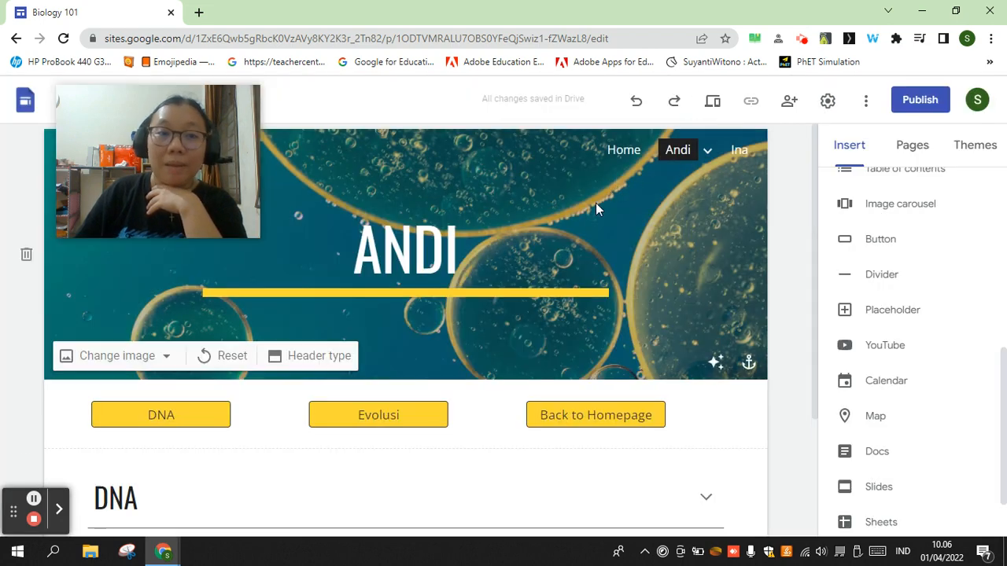